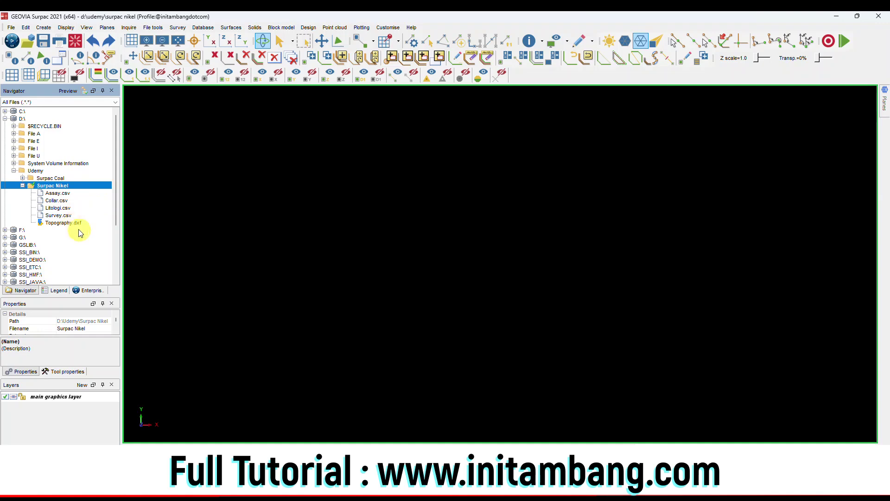
# Examine the main graphics layer's legend styles for Strings and for DTM's and 3DM's, and return to the file tree.
pyautogui.click(57, 290)
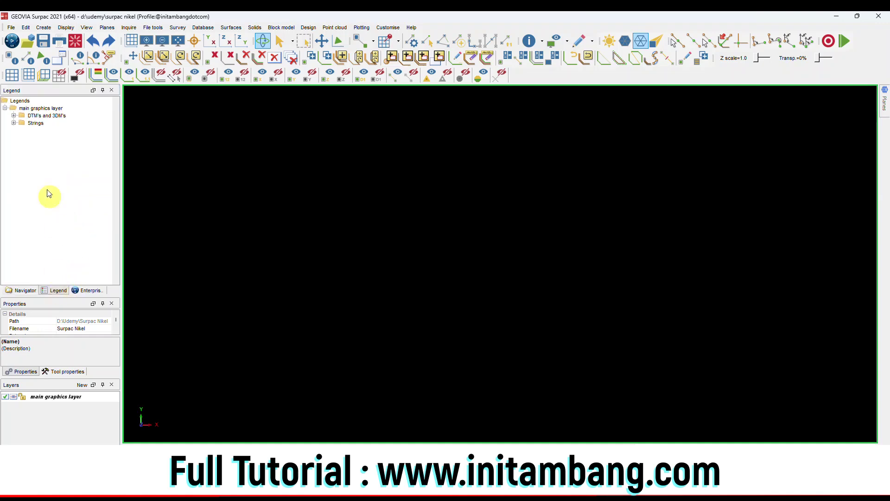
pyautogui.click(14, 123)
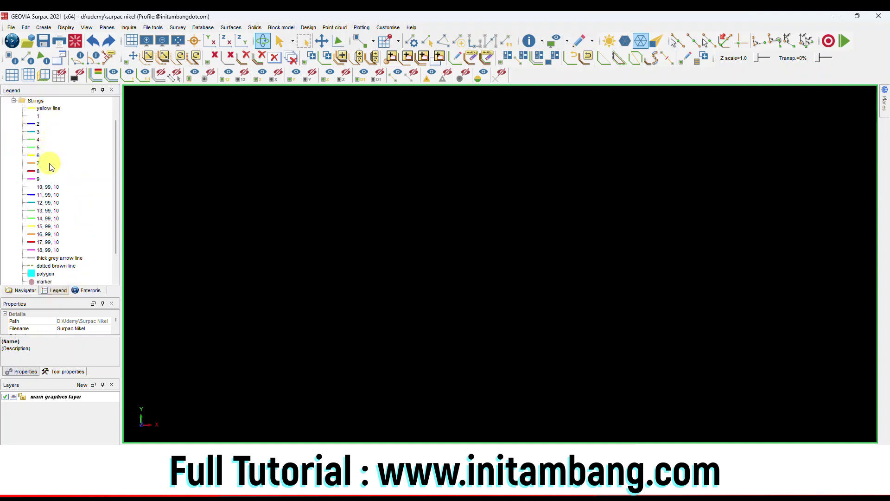
pyautogui.scroll(1, 49, 167)
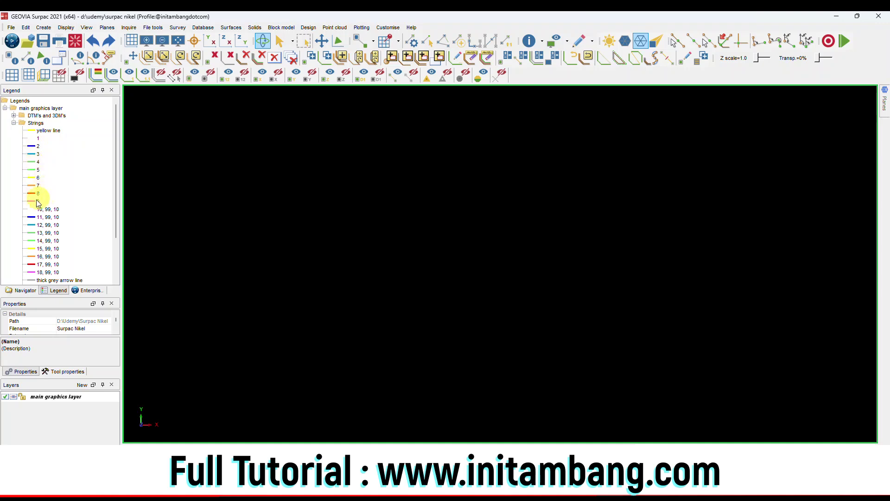
pyautogui.click(13, 123)
pyautogui.click(13, 115)
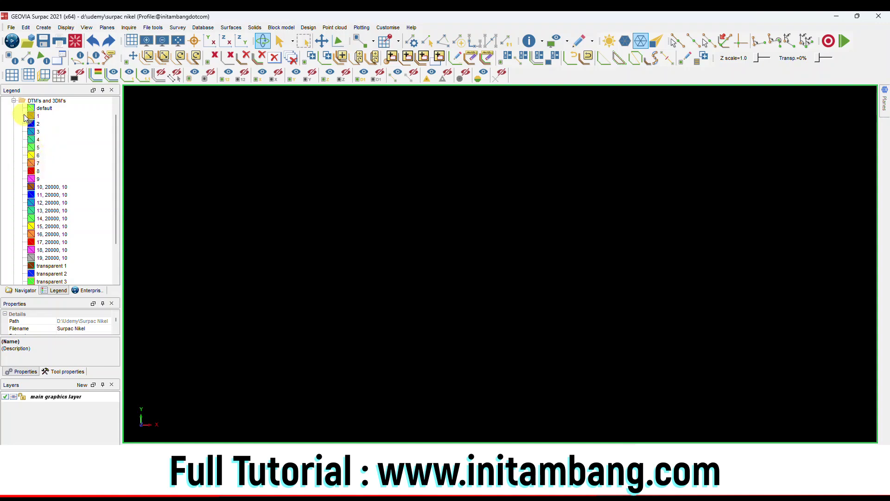
pyautogui.click(14, 101)
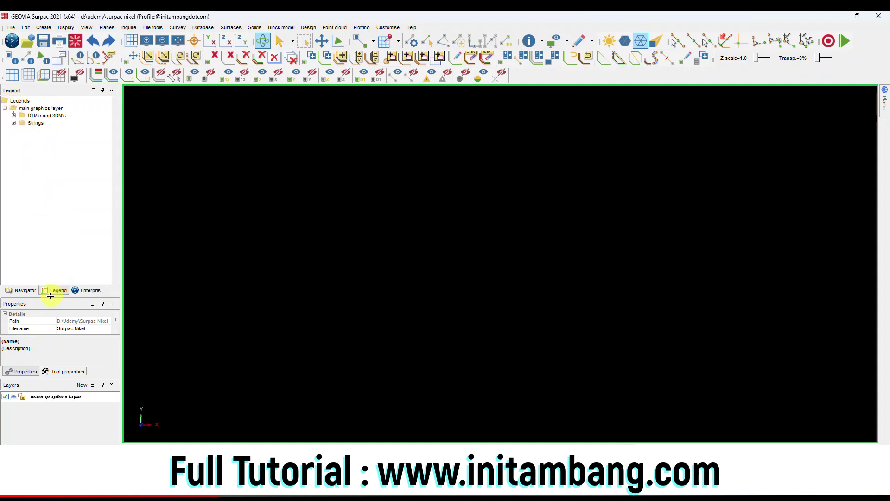
pyautogui.click(32, 291)
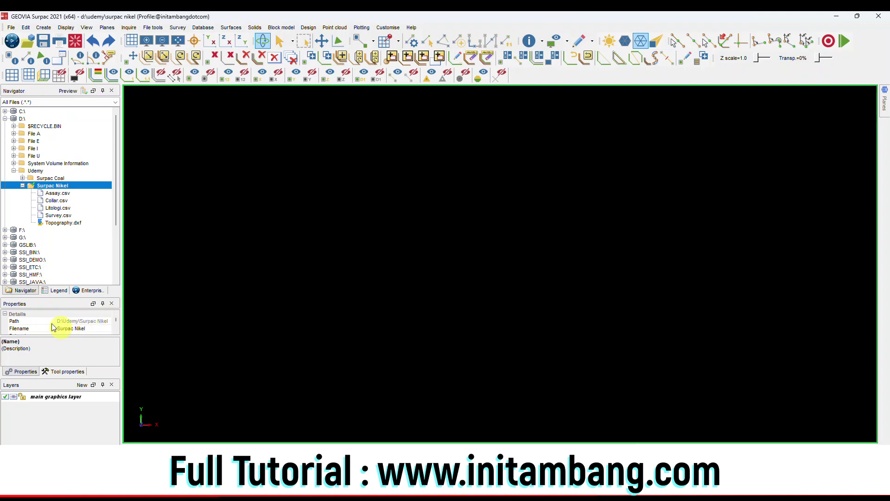
pyautogui.click(55, 201)
pyautogui.click(53, 185)
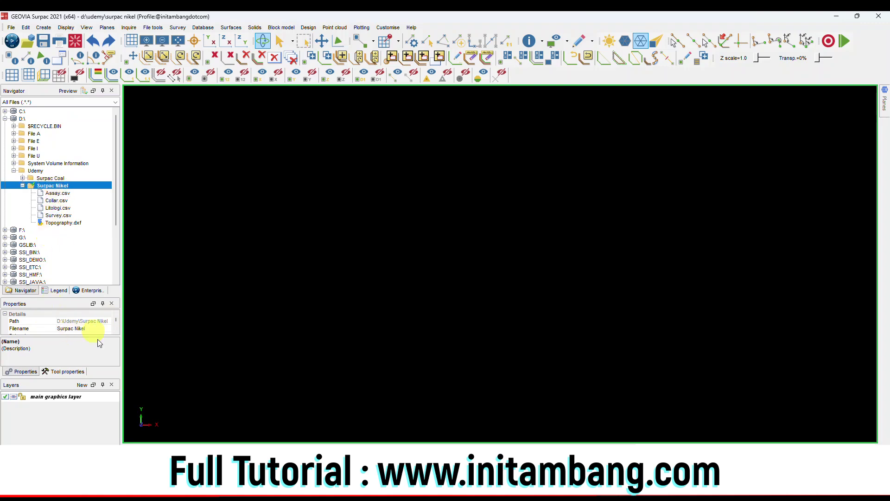
pyautogui.click(58, 208)
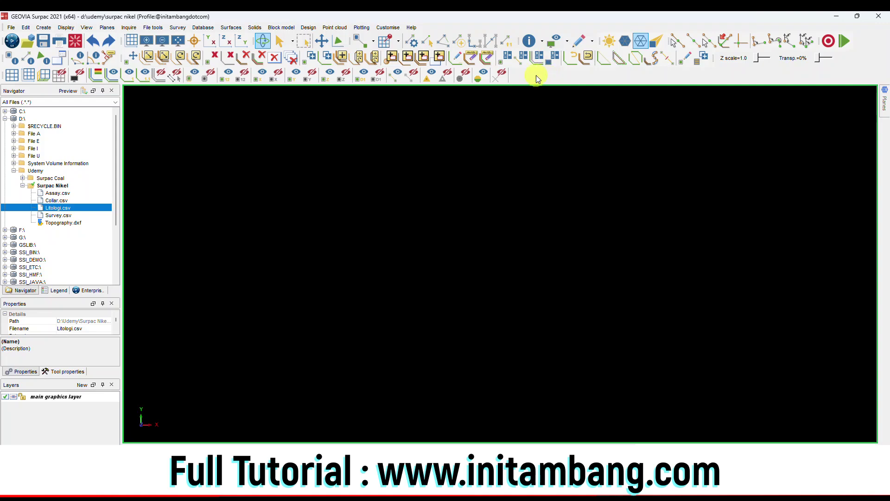
pyautogui.rightClick(538, 24)
pyautogui.moveTo(563, 51)
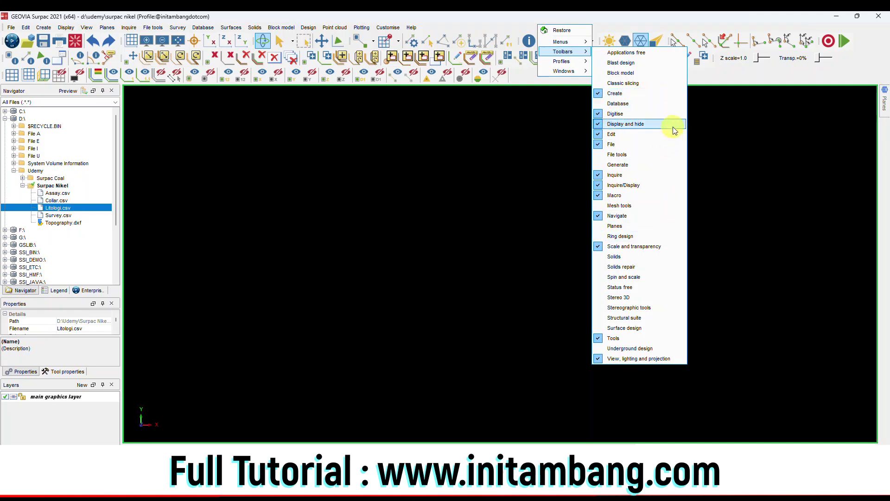
pyautogui.click(671, 19)
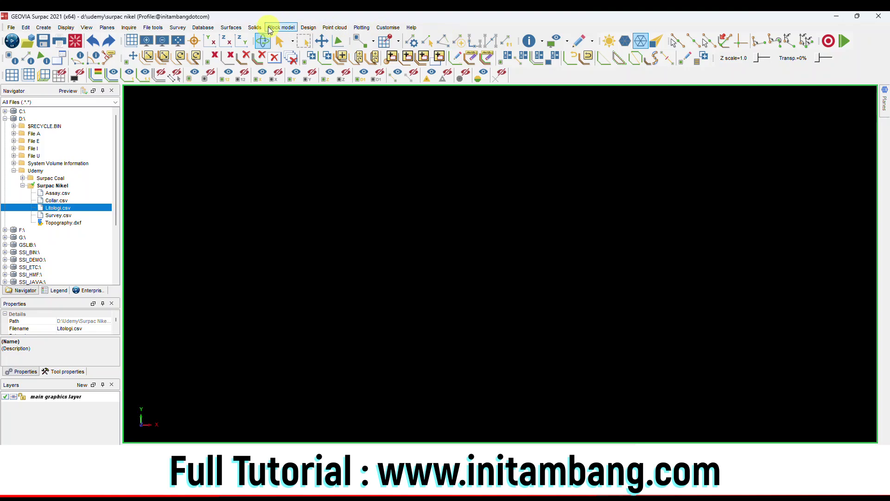
pyautogui.click(256, 29)
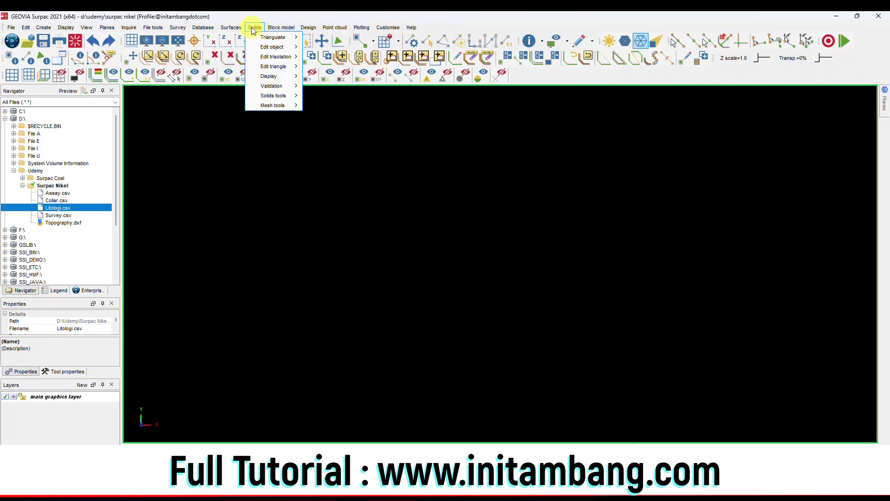
pyautogui.click(284, 28)
pyautogui.moveTo(289, 38)
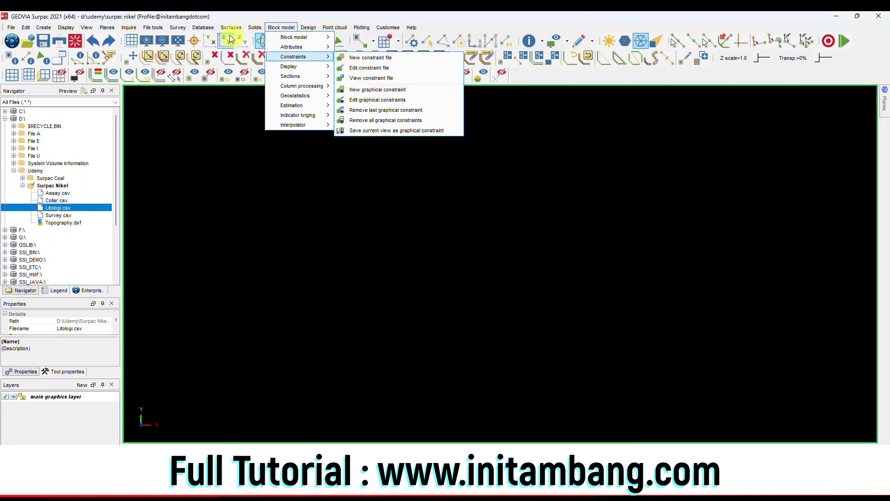
pyautogui.click(28, 28)
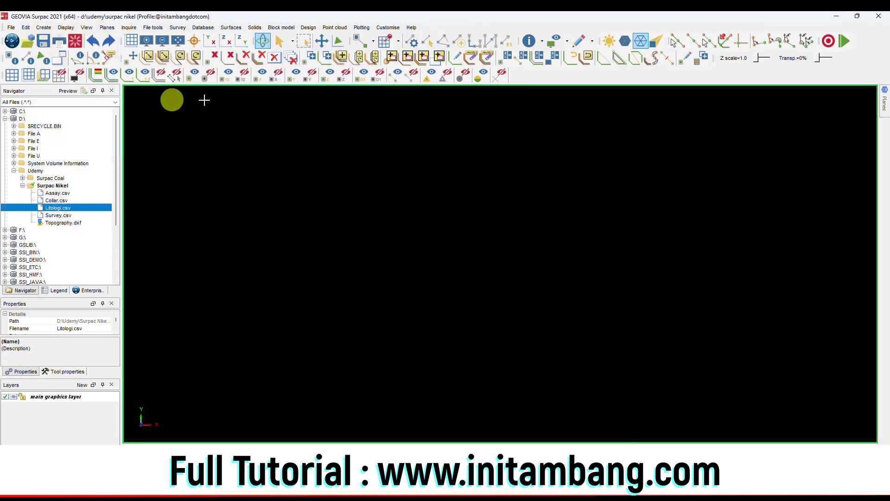
pyautogui.click(506, 59)
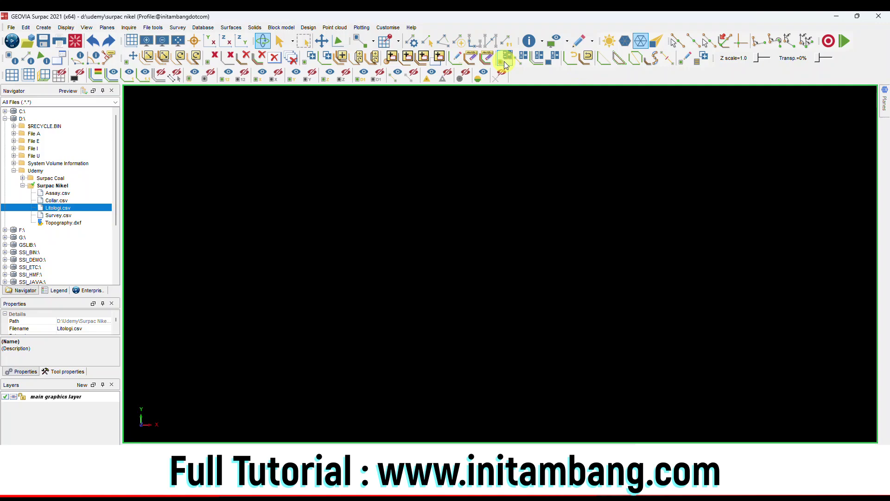
pyautogui.click(376, 270)
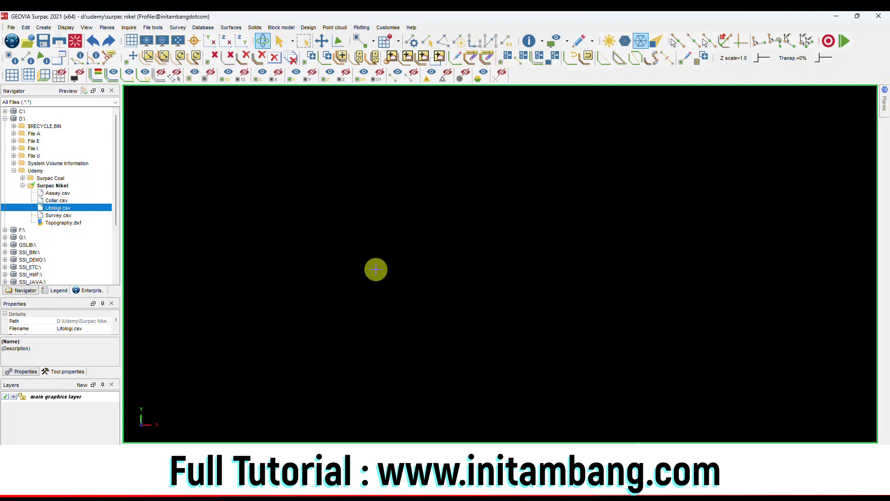
# Create a new folder named "01 dtm" inside the Surpac Nikel folder.
pyautogui.click(64, 187)
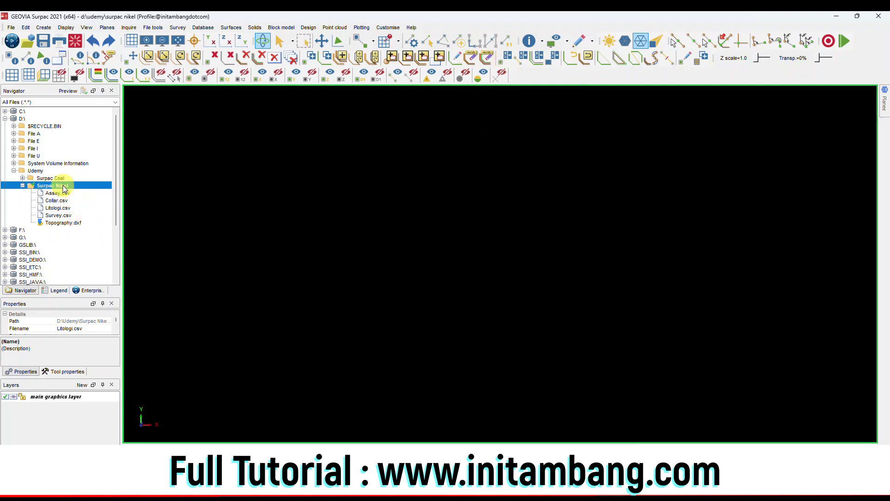
pyautogui.rightClick(63, 188)
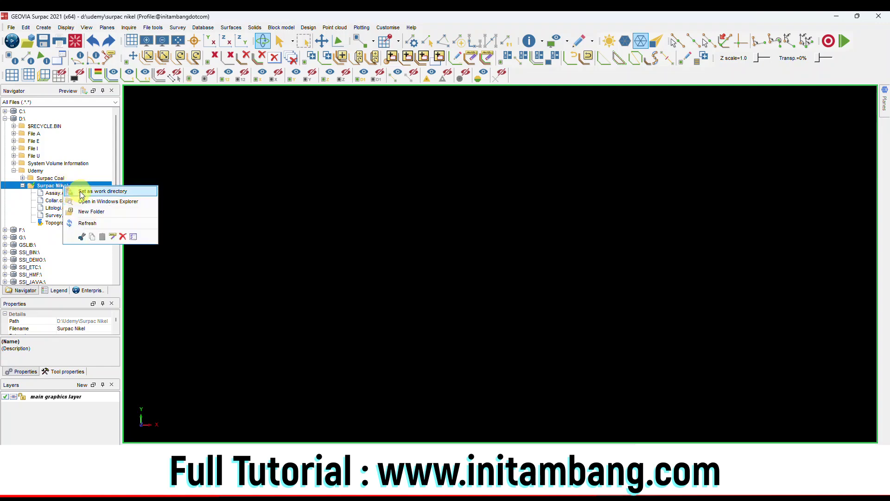
pyautogui.click(46, 186)
pyautogui.rightClick(49, 186)
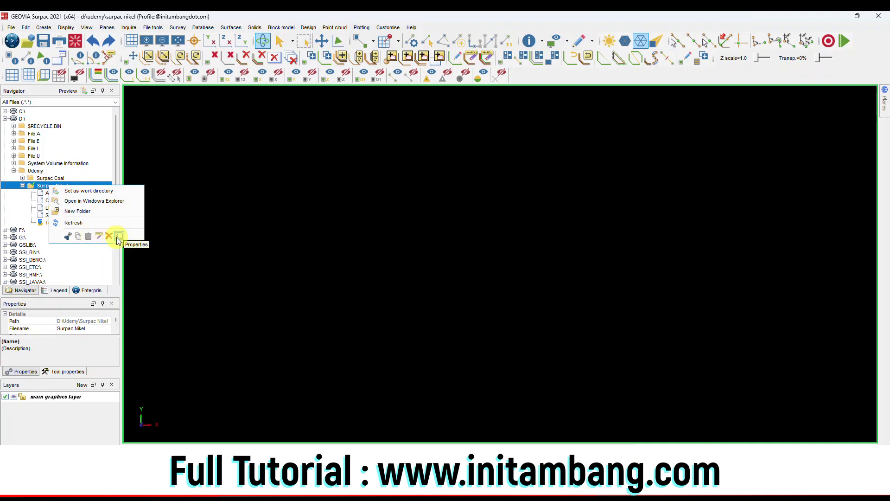
pyautogui.click(88, 211)
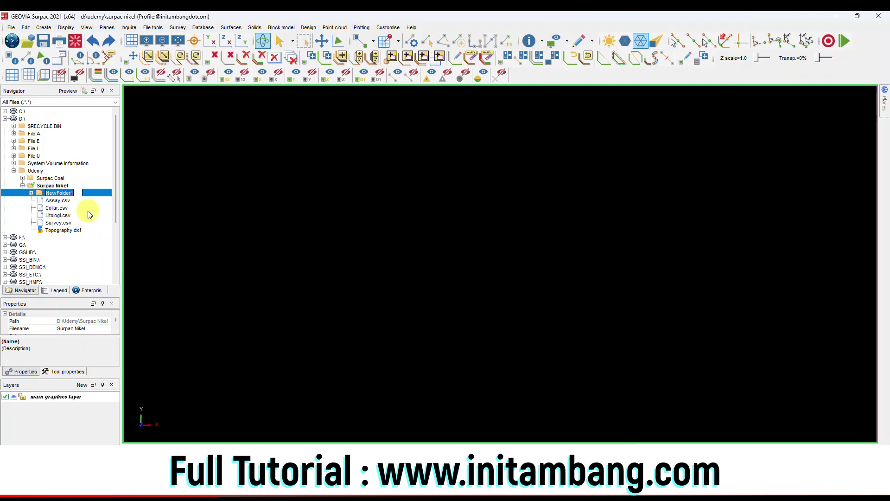
pyautogui.write('01 dtm')
pyautogui.press('Return')
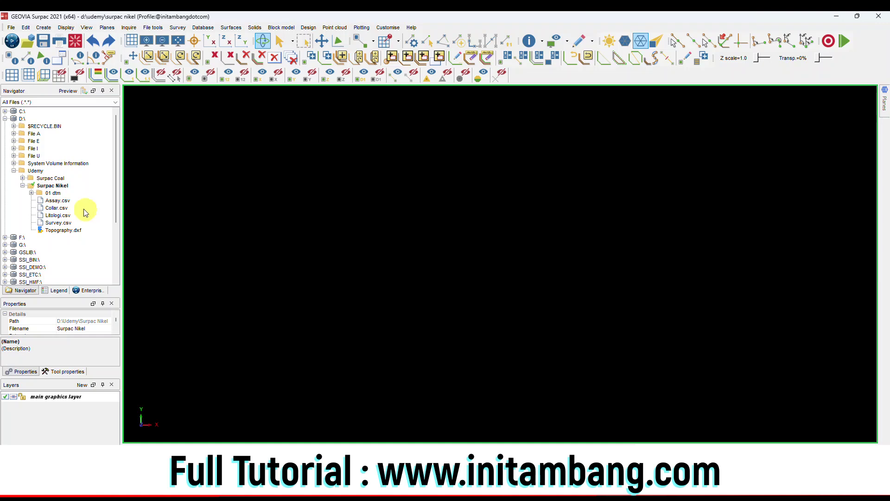
# Set the "01 dtm" folder as the work directory.
pyautogui.click(58, 194)
pyautogui.rightClick(57, 195)
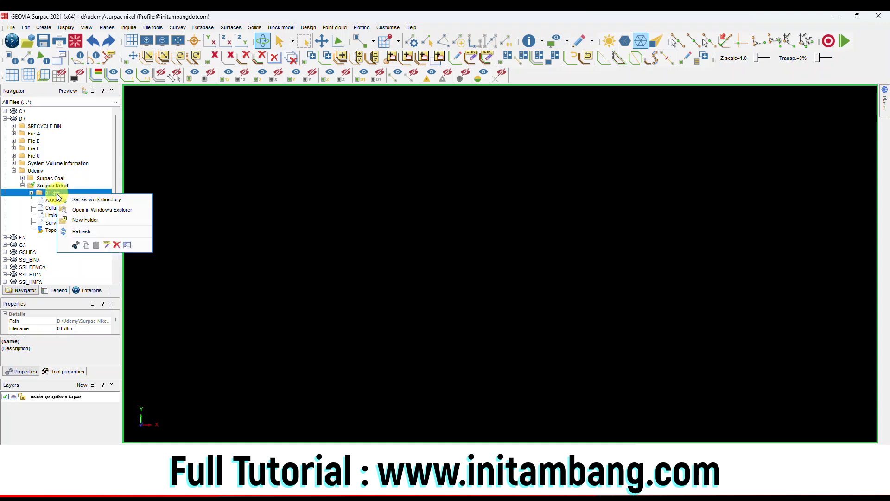
pyautogui.click(82, 199)
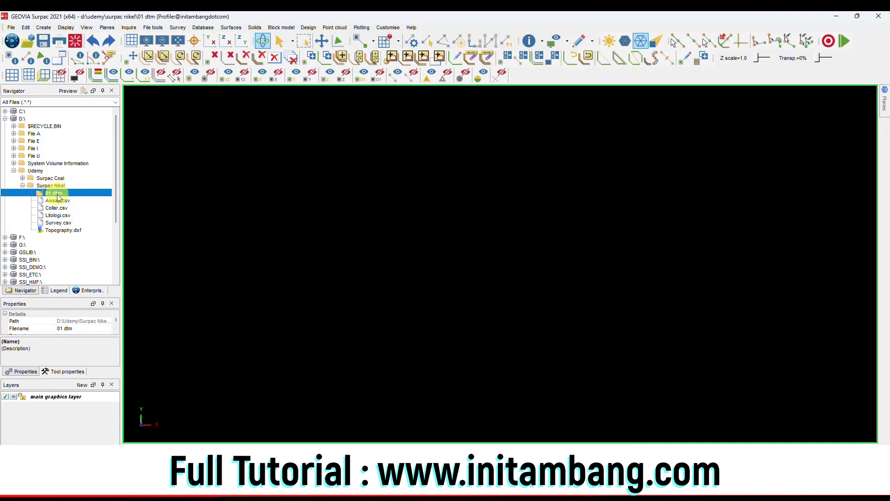
# Move Topography.dxf from the Surpac Nikel folder into the "01 dtm" folder by cutting and pasting it.
pyautogui.click(72, 230)
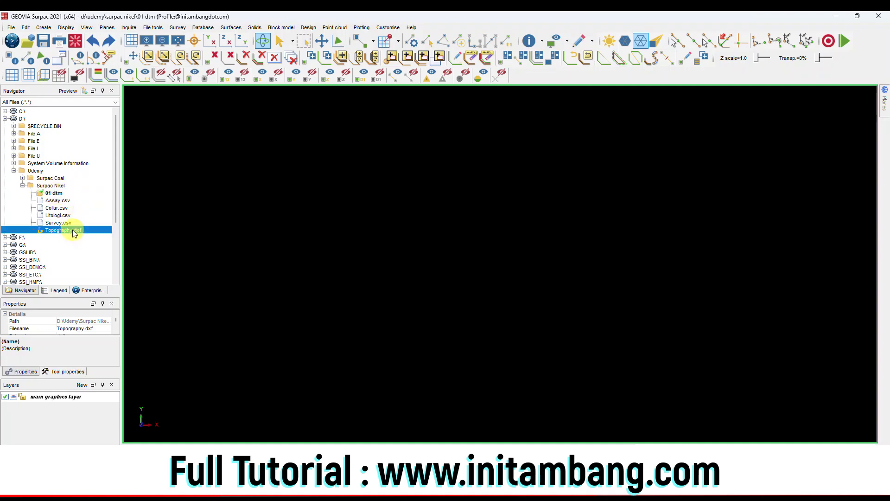
pyautogui.rightClick(72, 229)
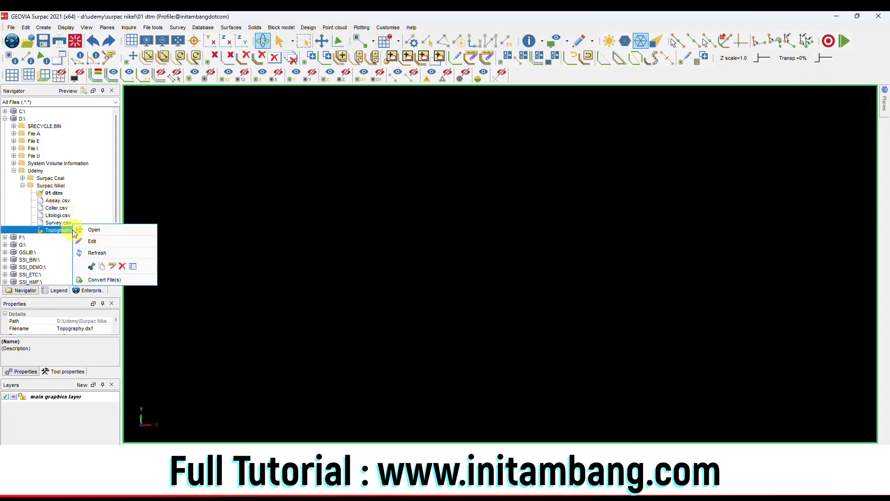
pyautogui.click(91, 267)
pyautogui.click(58, 195)
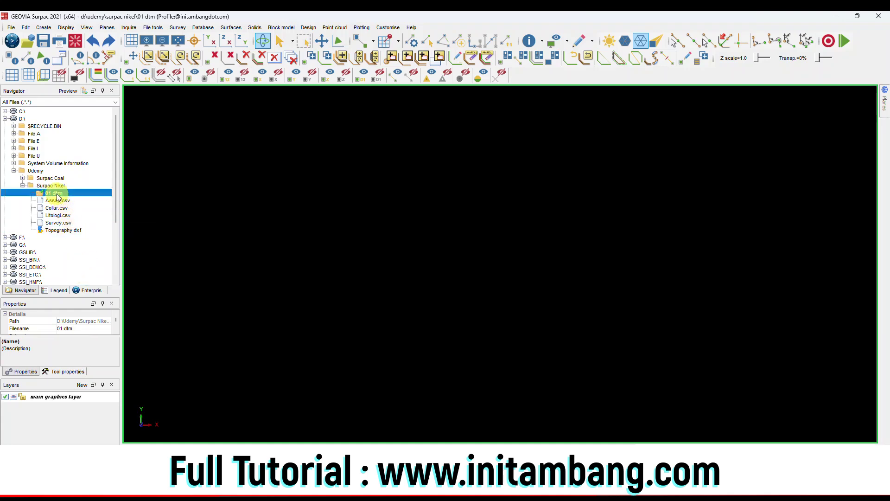
pyautogui.rightClick(58, 195)
pyautogui.click(95, 240)
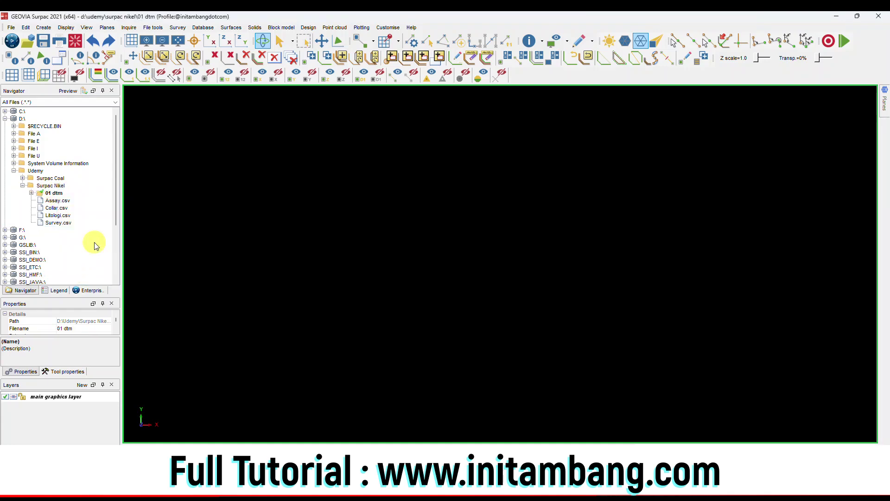
# Expand the "01 dtm" folder and load its Topography.dxf file into the graphics view.
pyautogui.doubleClick(37, 193)
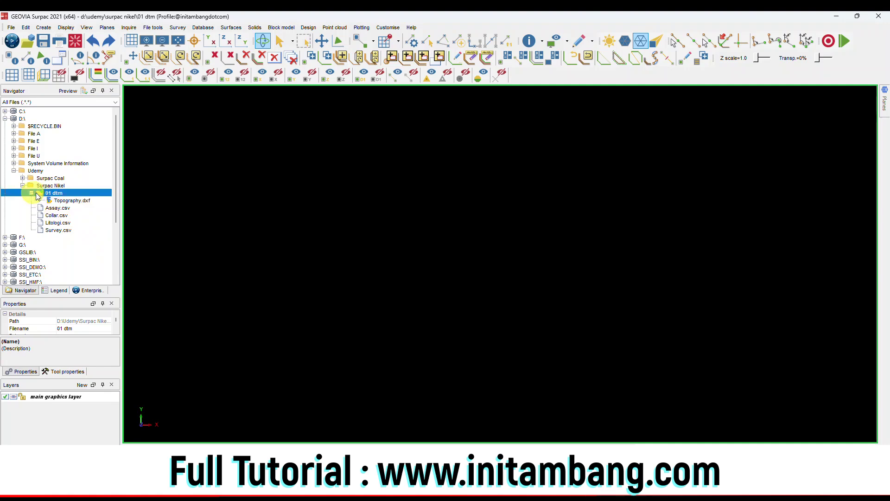
pyautogui.click(70, 202)
pyautogui.rightClick(70, 203)
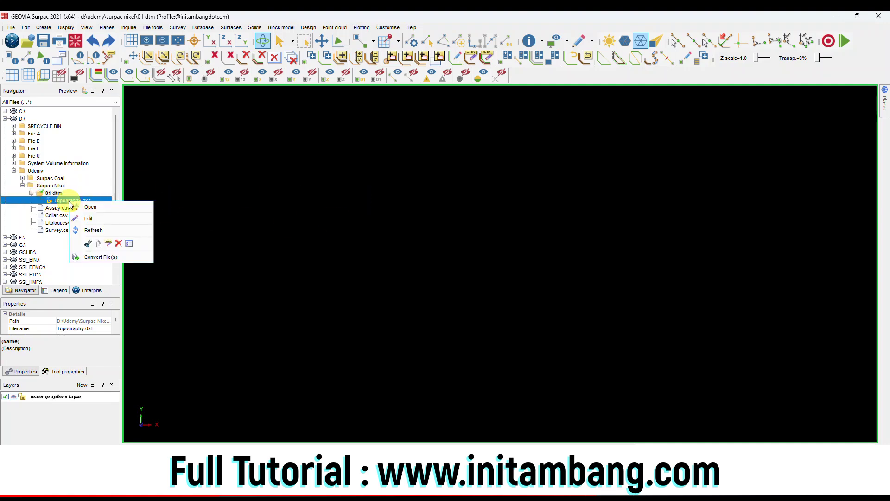
pyautogui.click(65, 201)
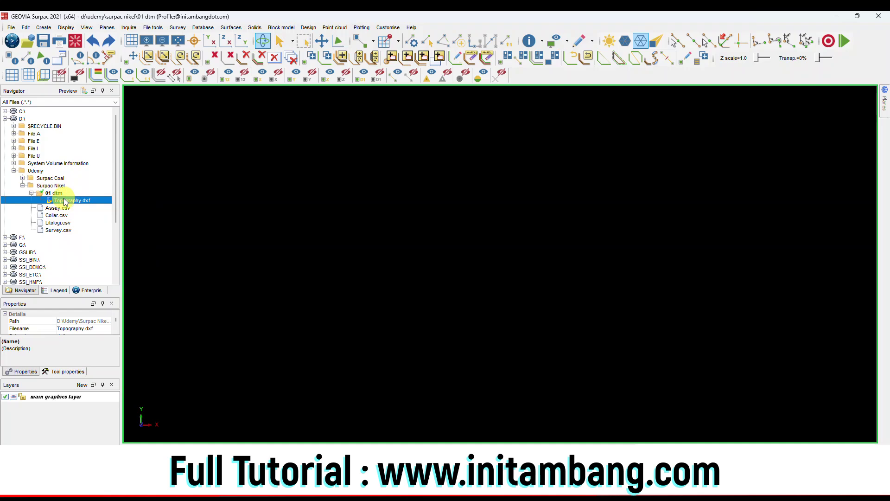
pyautogui.moveTo(64, 203); pyautogui.dragTo(328, 223)
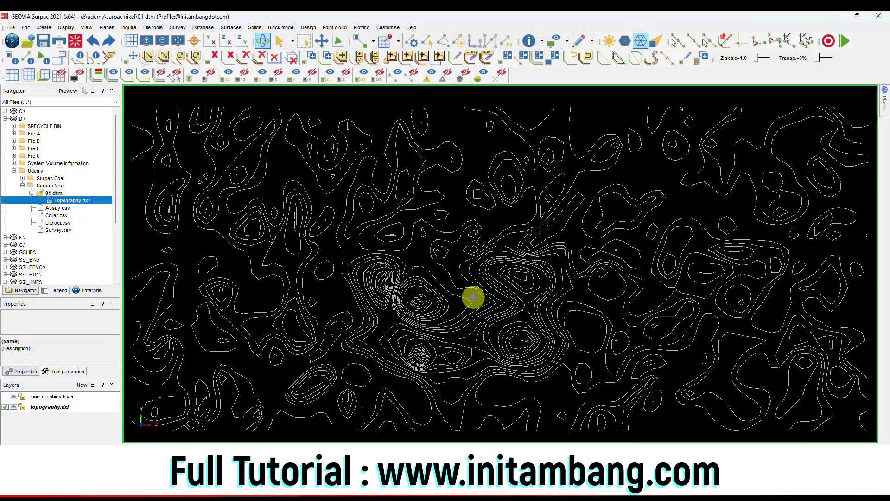
# Create a DTM from the topography.dxf layer on the XY plane with object ID 1 and the breakline test turned off.
pyautogui.scroll(8, 464, 264)
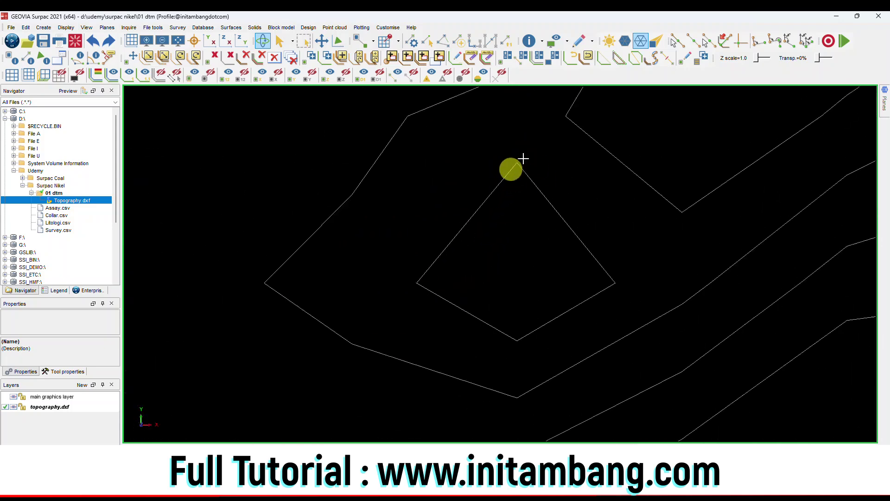
pyautogui.scroll(-3, 483, 280)
pyautogui.scroll(-5, 482, 279)
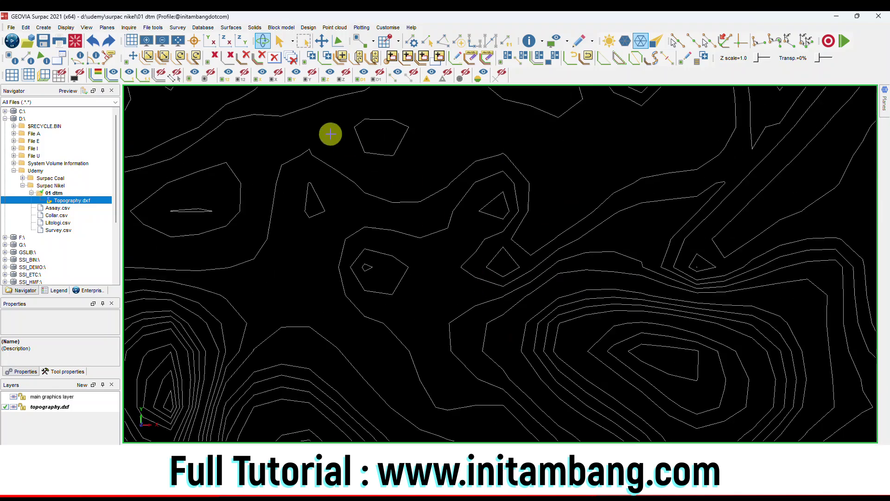
pyautogui.click(178, 40)
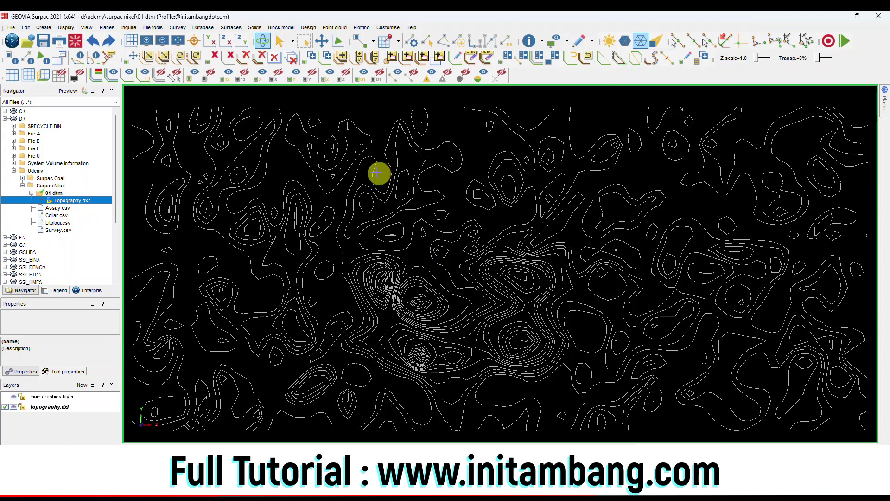
pyautogui.click(231, 28)
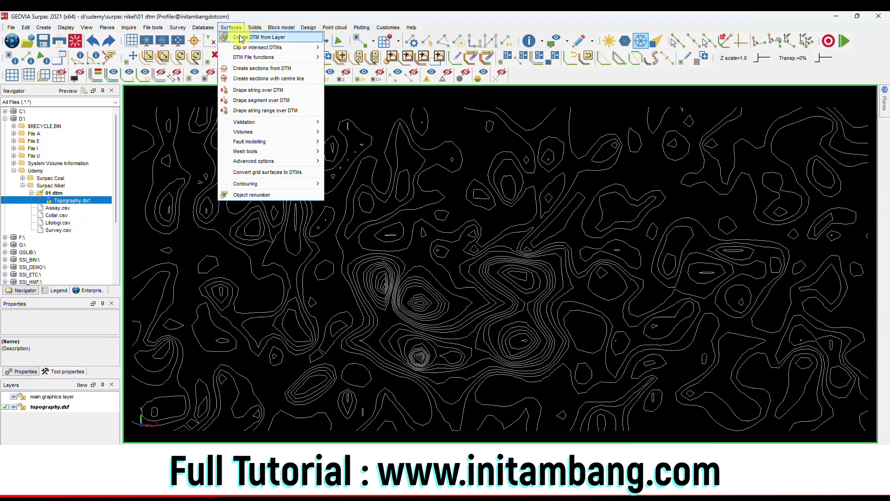
pyautogui.click(236, 34)
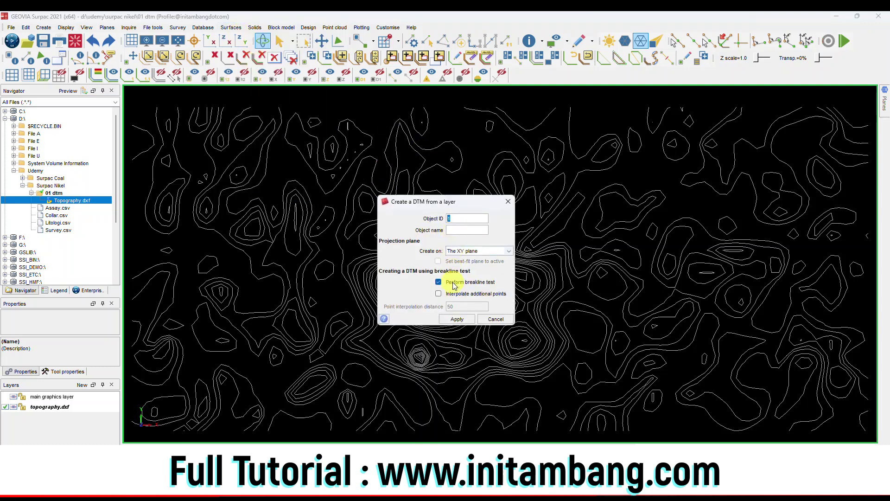
pyautogui.click(439, 283)
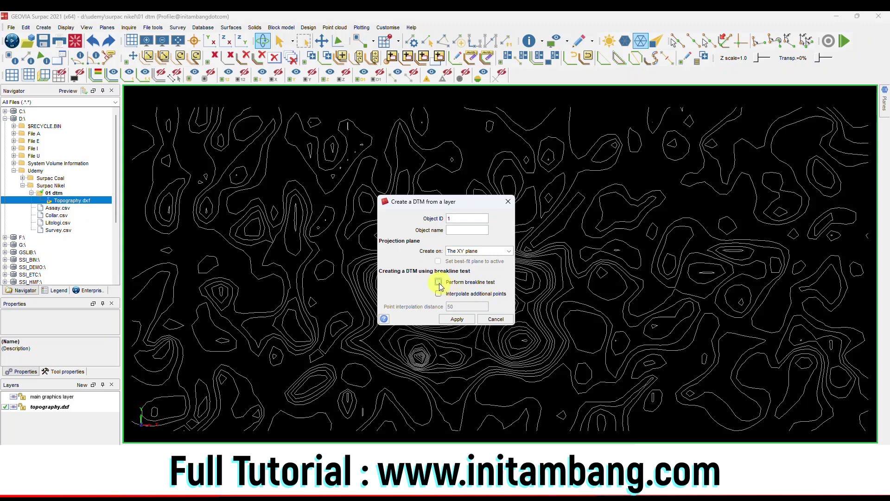
pyautogui.click(466, 321)
pyautogui.moveTo(459, 320); pyautogui.dragTo(448, 288)
pyautogui.scroll(4, 383, 277)
pyautogui.scroll(-2, 383, 274)
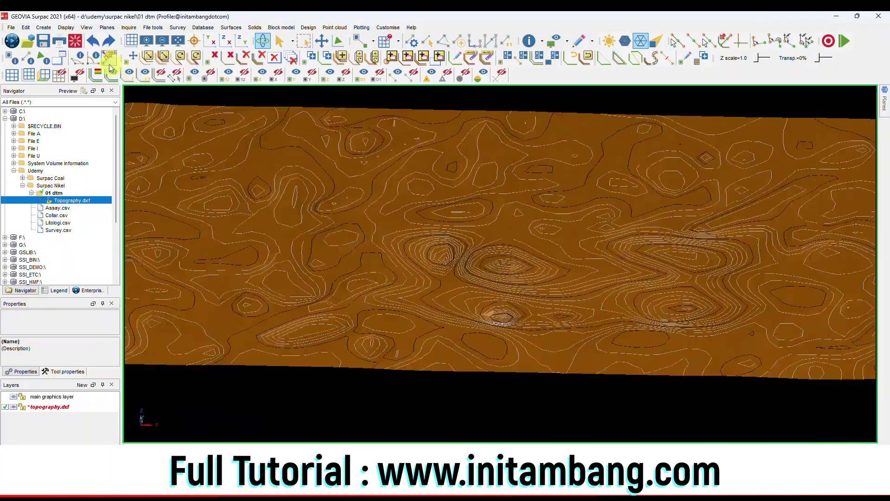
# Save the surface as topography.dtm in Surpac DTM format with its topography.ssi styles file, and clear the graphics view.
pyautogui.click(43, 40)
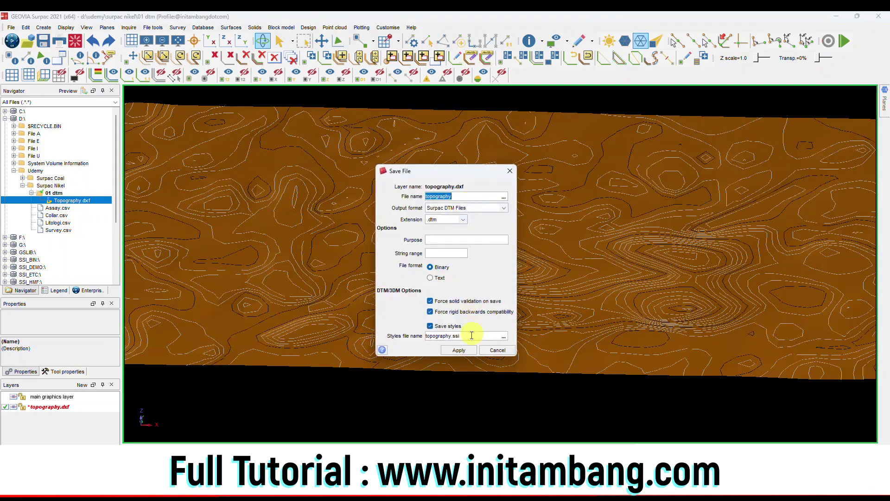
pyautogui.click(459, 350)
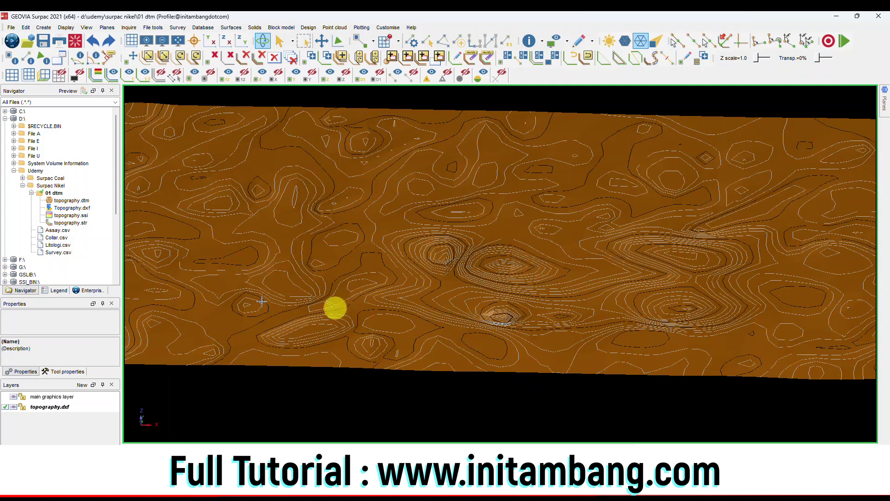
pyautogui.click(75, 44)
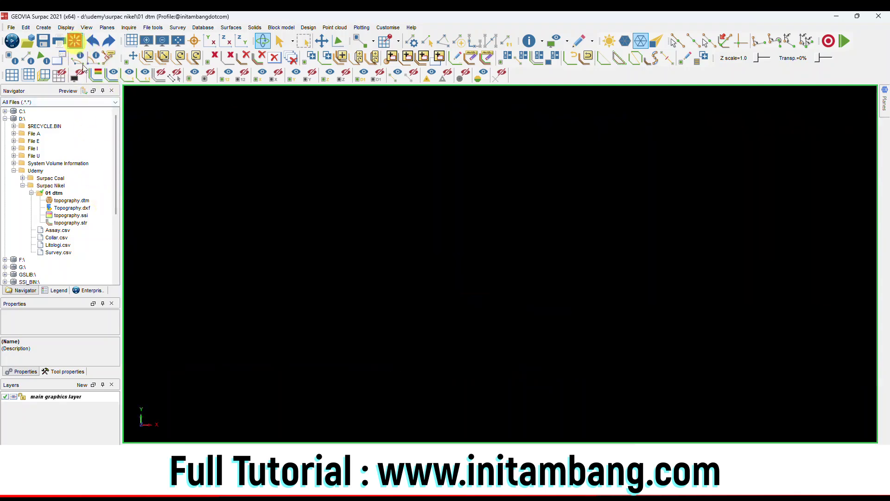
# Open topography.dtm from the "01 dtm" folder and inspect the surface in 3D.
pyautogui.click(67, 200)
pyautogui.rightClick(69, 202)
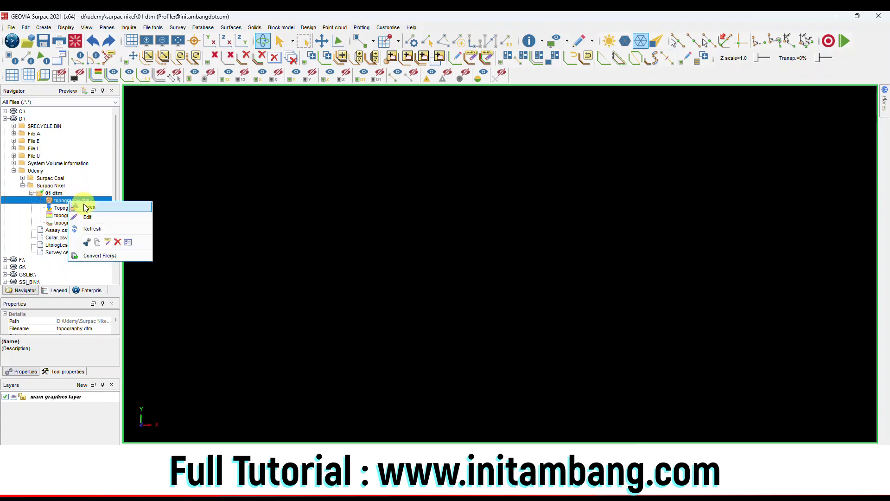
pyautogui.click(86, 206)
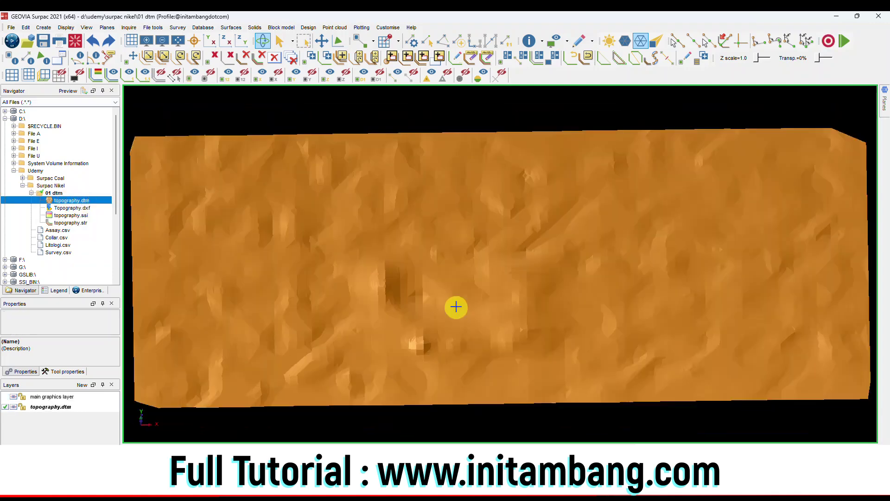
pyautogui.moveTo(456, 307); pyautogui.dragTo(312, 169)
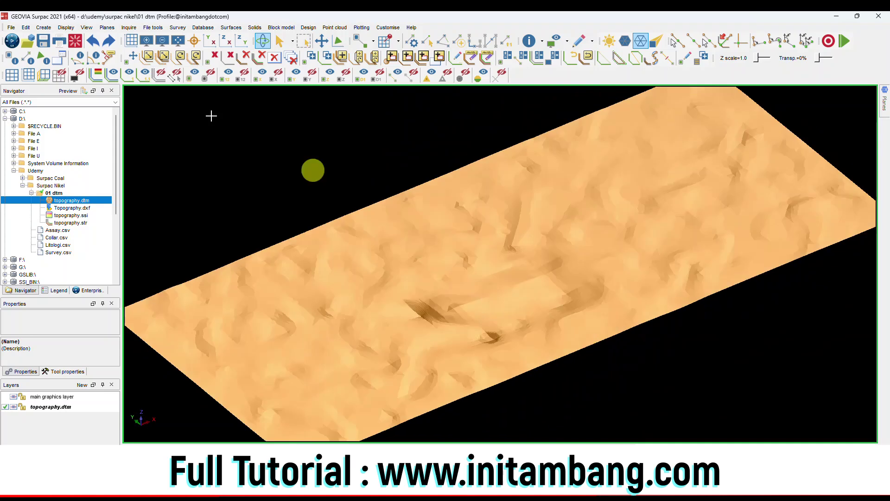
# Clear the graphics view, open topography.str, and fit its contour strings in the view.
pyautogui.click(74, 42)
pyautogui.click(81, 223)
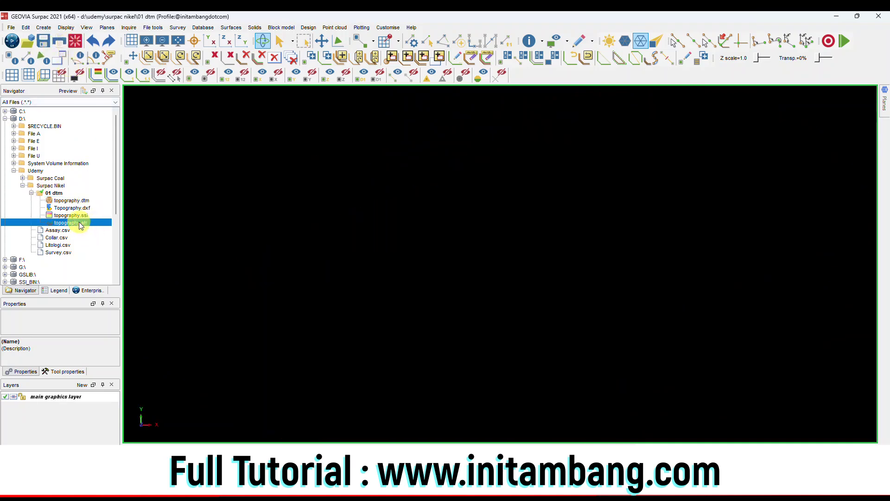
pyautogui.rightClick(88, 223)
pyautogui.click(100, 227)
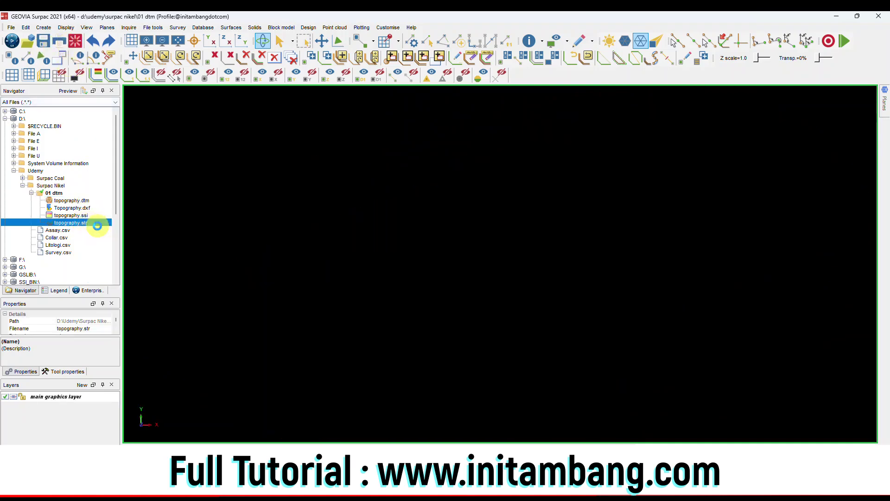
pyautogui.scroll(6, 471, 302)
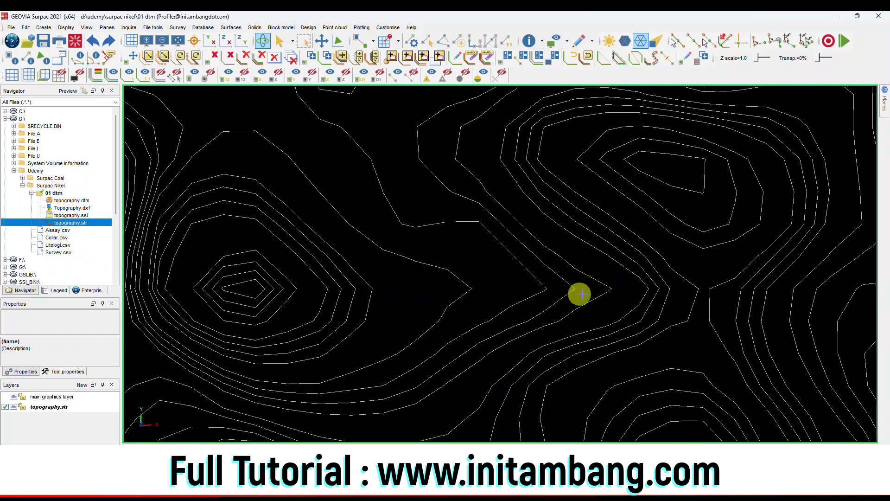
pyautogui.scroll(-8, 586, 302)
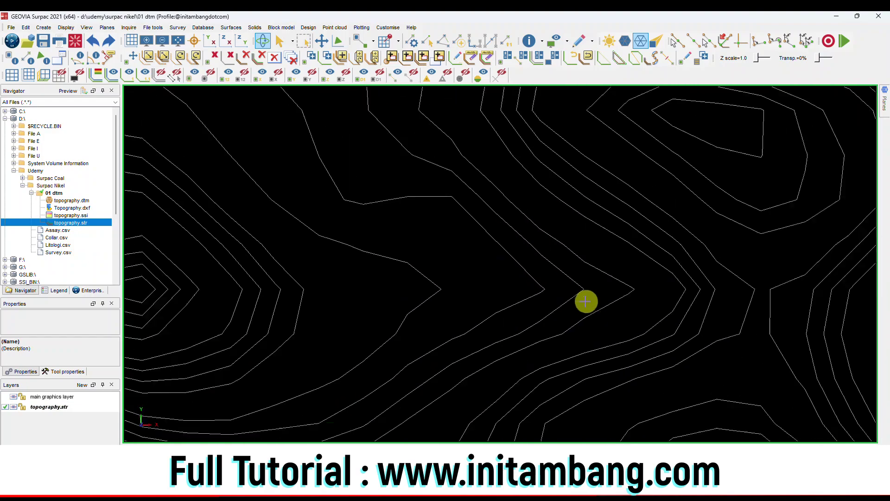
pyautogui.click(178, 41)
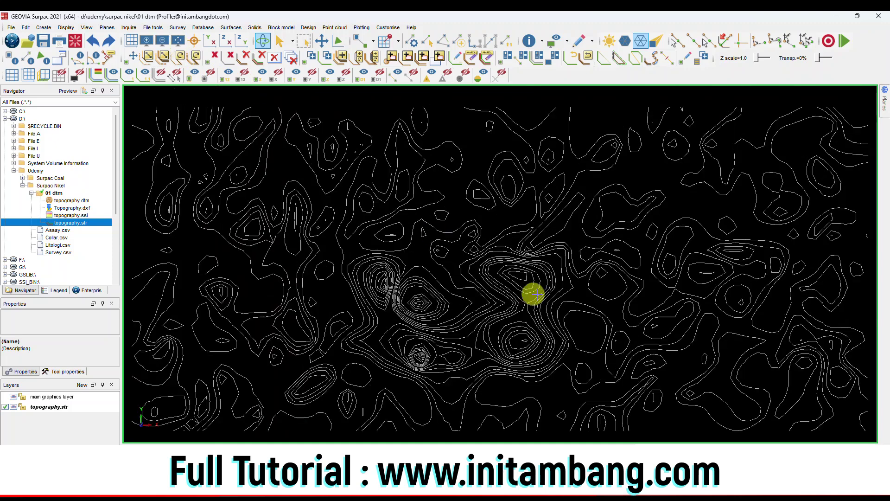
# Smooth the strings in the topography.str layer using Spline smoothing, string and segment ranges 1,999, and 3 lines per segment.
pyautogui.click(231, 28)
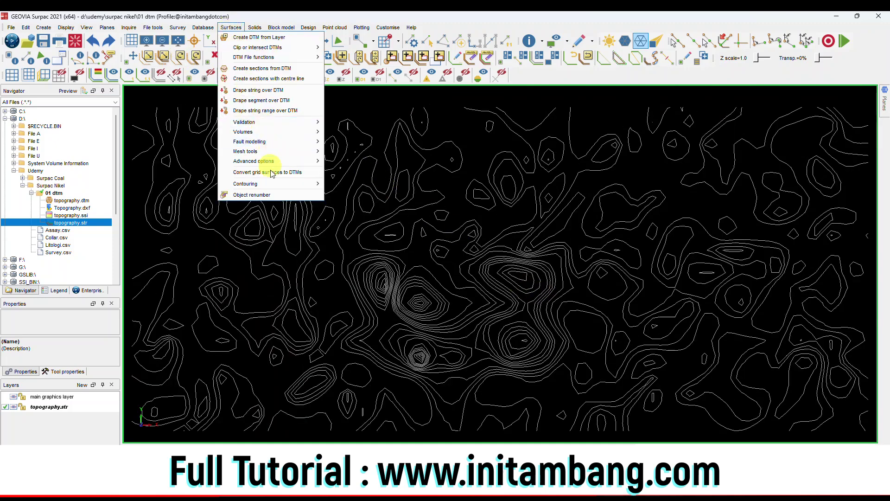
pyautogui.moveTo(272, 184)
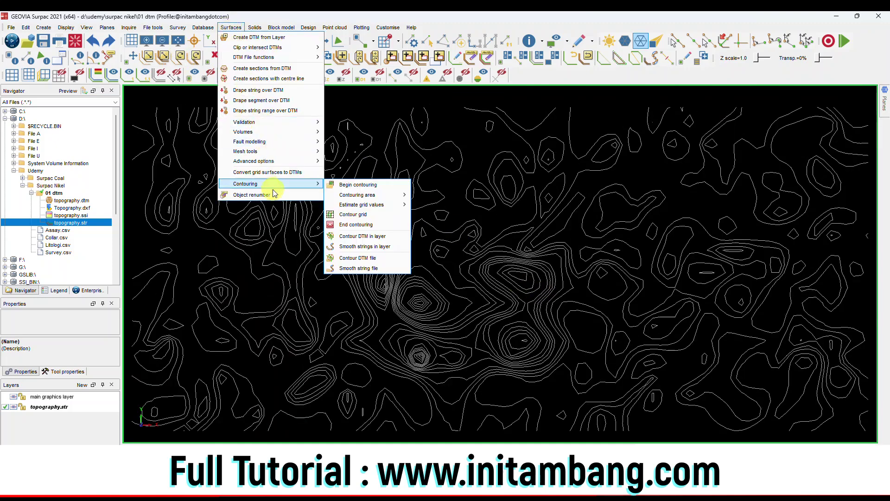
pyautogui.click(401, 251)
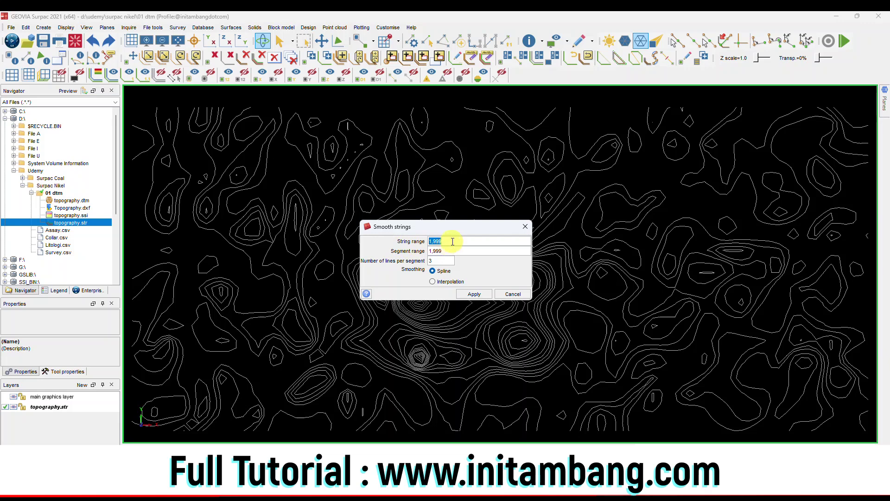
pyautogui.press('BackSpace')
pyautogui.click(454, 249)
pyautogui.press('BackSpace')
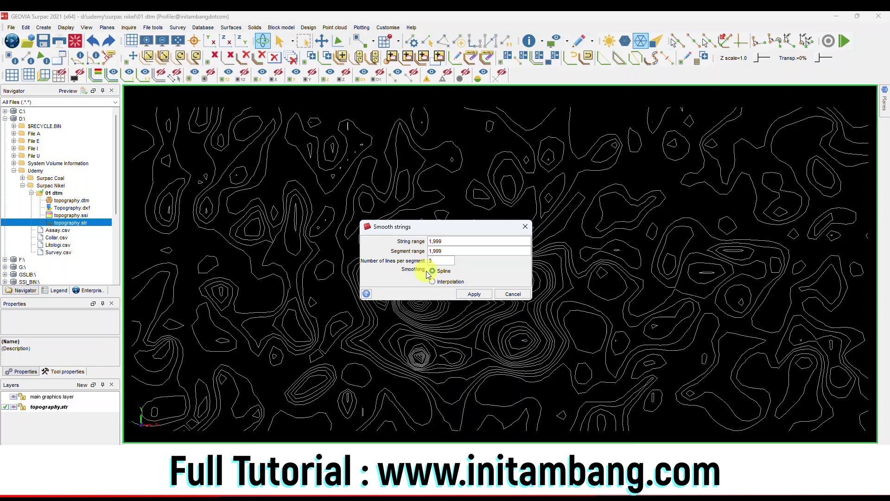
pyautogui.click(435, 281)
pyautogui.click(439, 271)
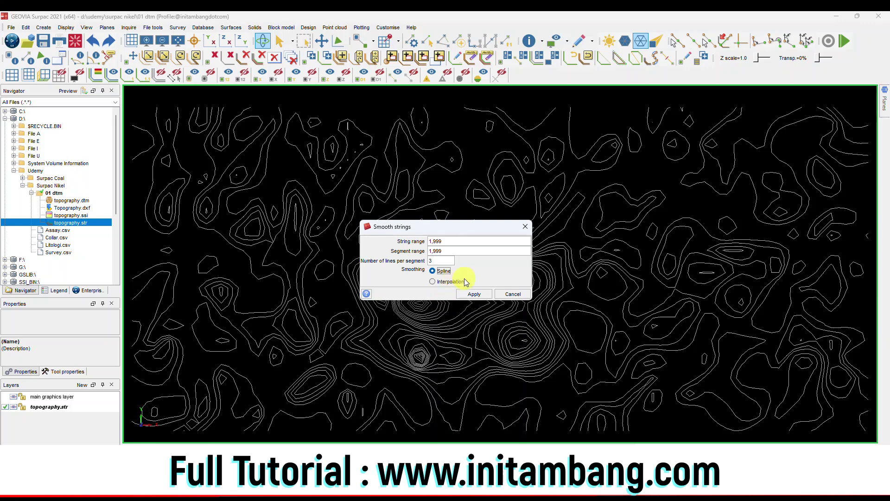
pyautogui.click(432, 271)
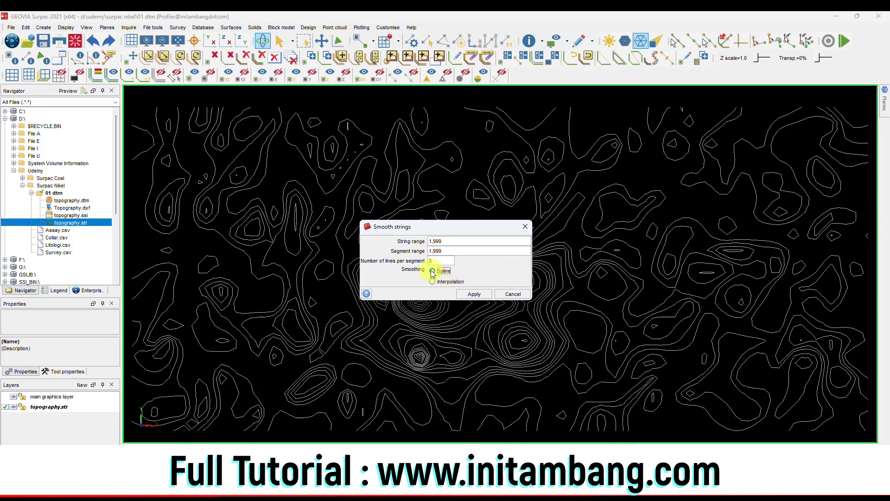
pyautogui.click(474, 293)
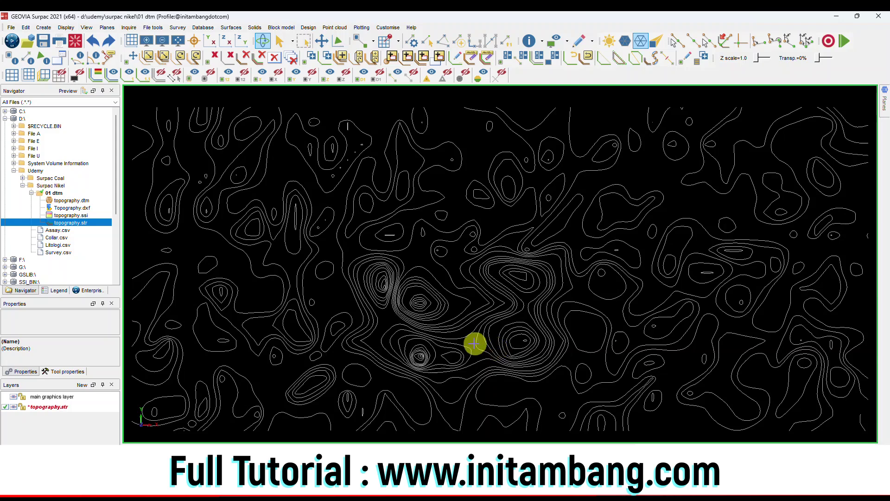
# Save the smoothed contours as a Surpac string file named topography_spline.str.
pyautogui.scroll(3, 452, 347)
pyautogui.scroll(-3, 448, 340)
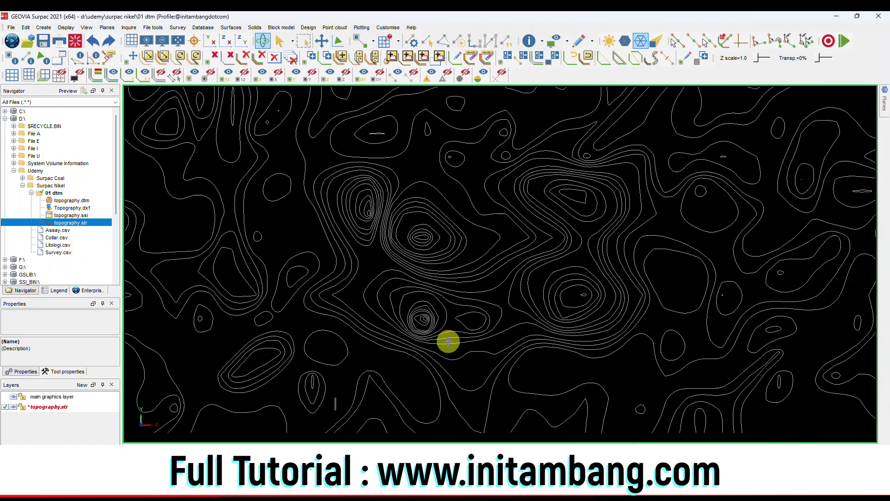
pyautogui.click(44, 41)
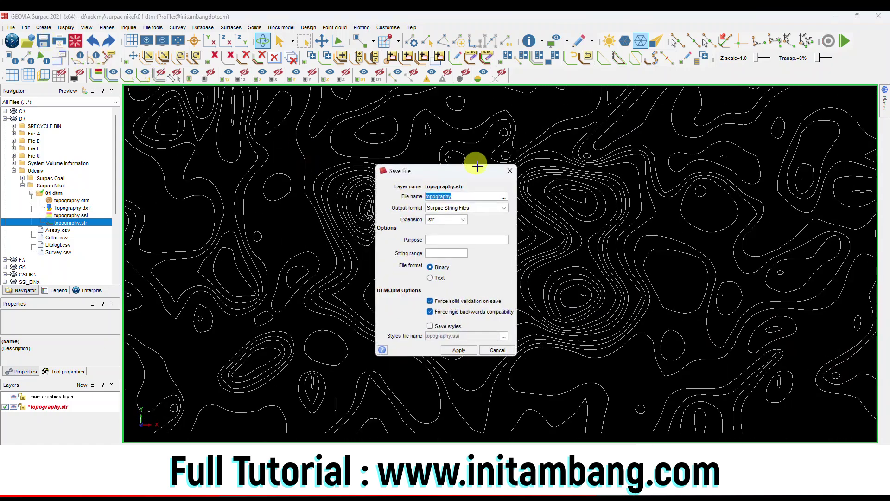
pyautogui.click(480, 196)
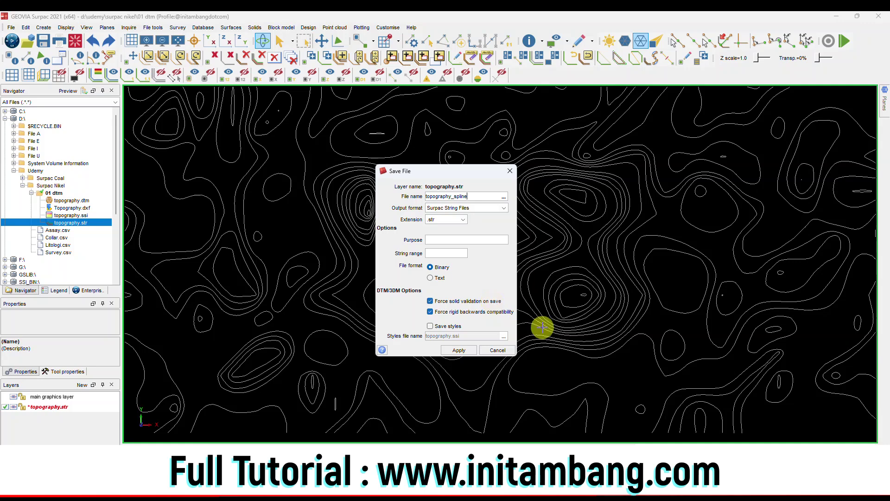
pyautogui.click(458, 349)
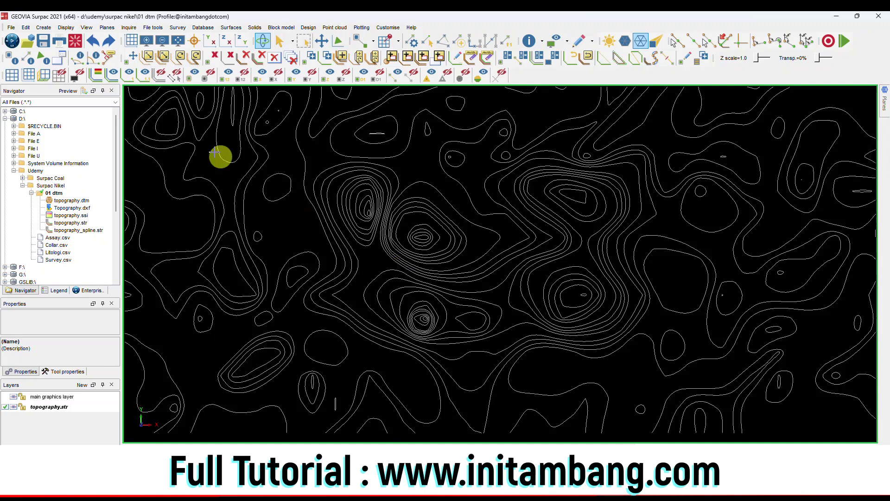
# Clear the graphics view and reopen the original topography.str contours.
pyautogui.click(75, 43)
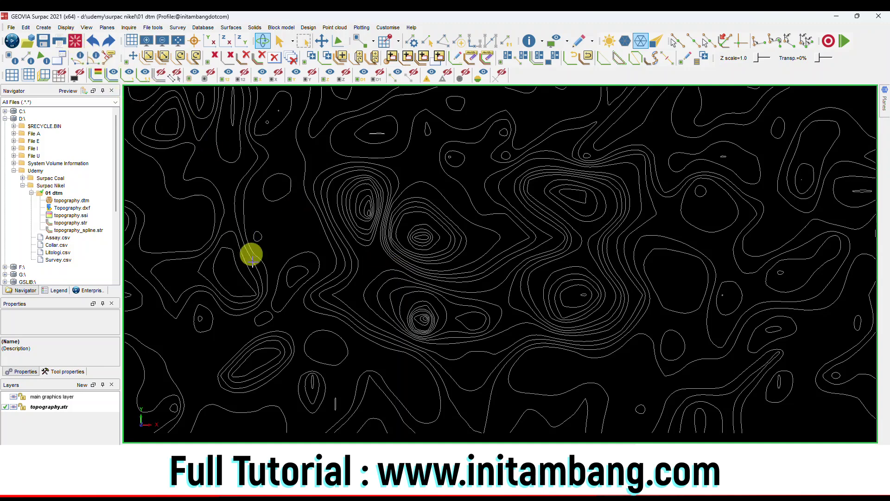
pyautogui.click(71, 223)
pyautogui.rightClick(80, 226)
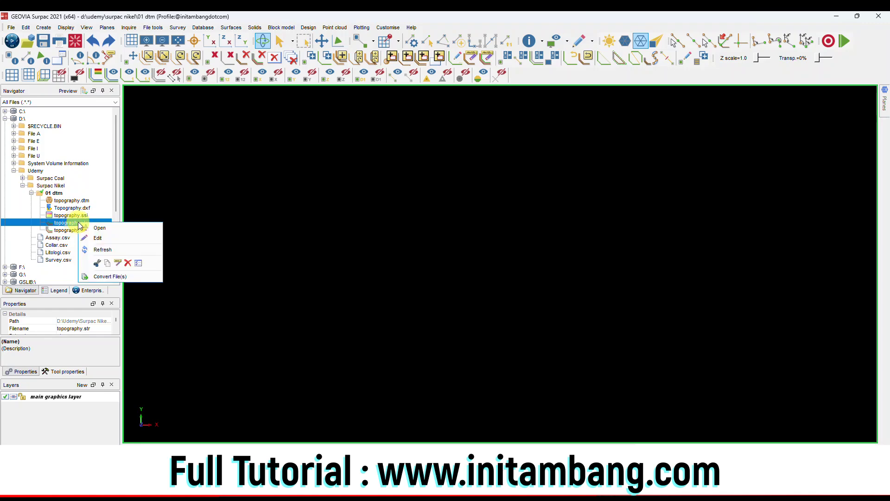
pyautogui.click(99, 227)
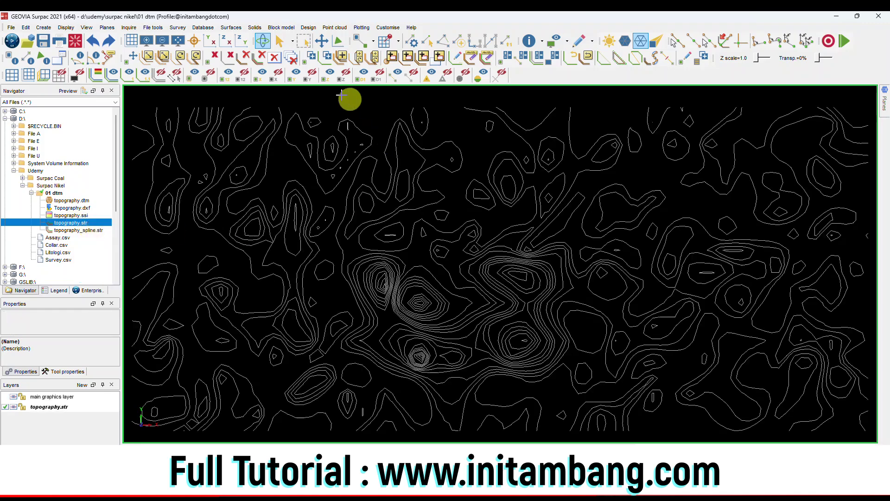
# Smooth the strings in the topography.str layer using Interpolation smoothing, string and segment ranges 1,999, and 3 lines per segment.
pyautogui.click(231, 28)
pyautogui.moveTo(272, 186)
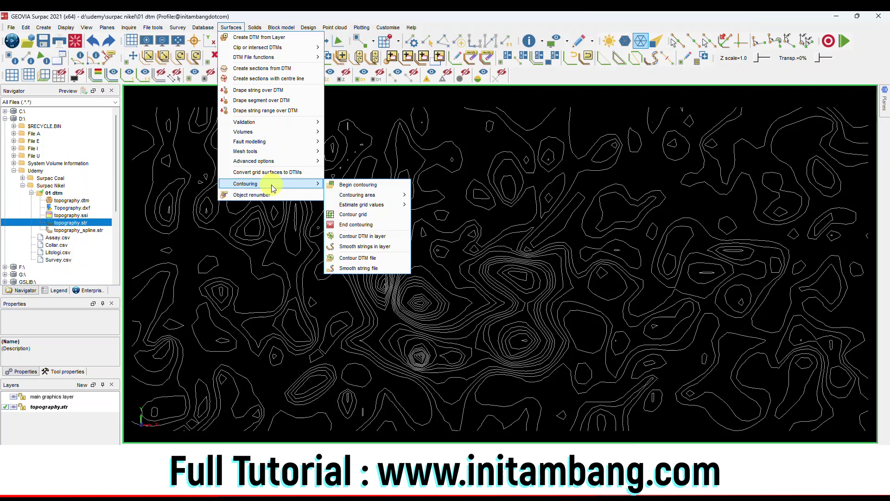
pyautogui.click(371, 246)
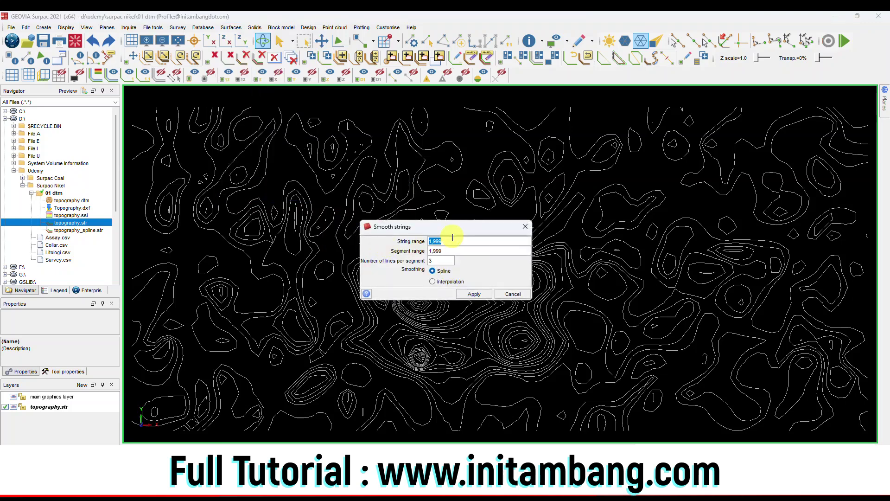
pyautogui.click(433, 282)
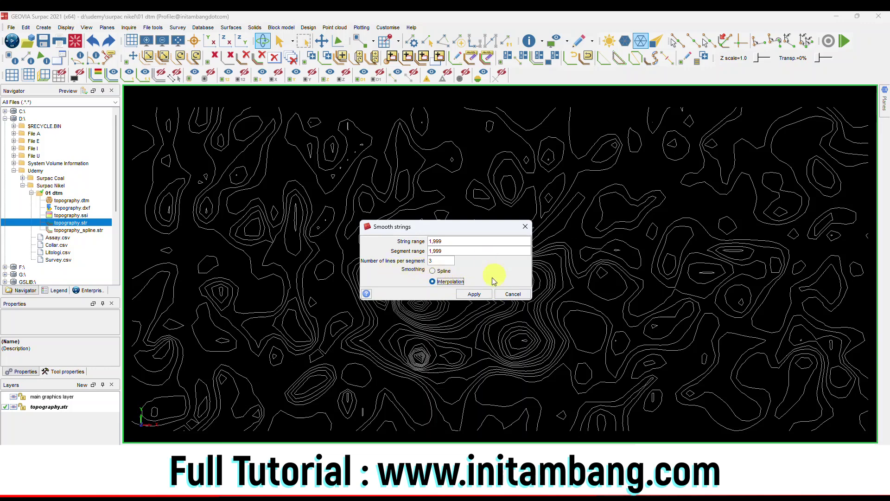
pyautogui.click(477, 294)
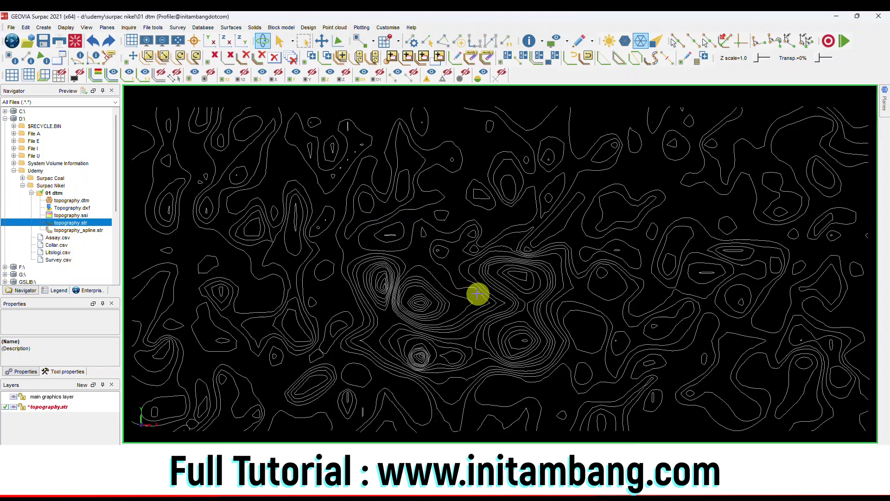
# Save the smoothed contours as a binary Surpac string file named topography_interpolation.str.
pyautogui.click(43, 41)
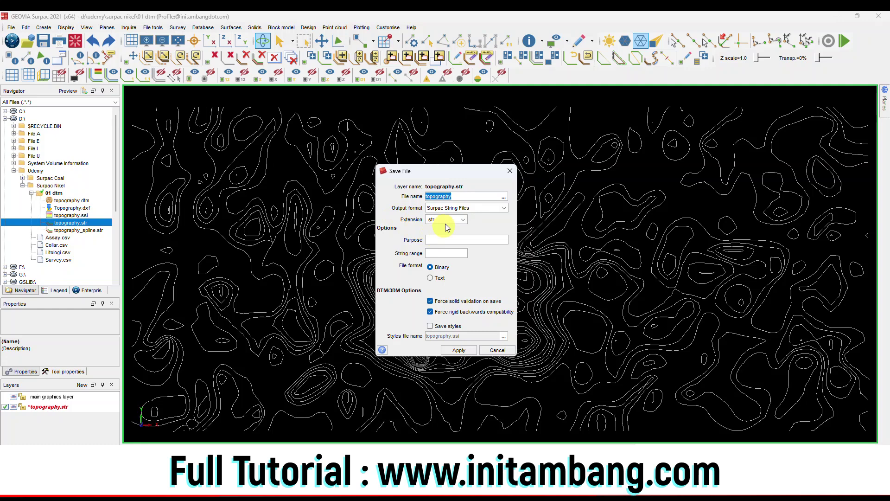
pyautogui.click(465, 195)
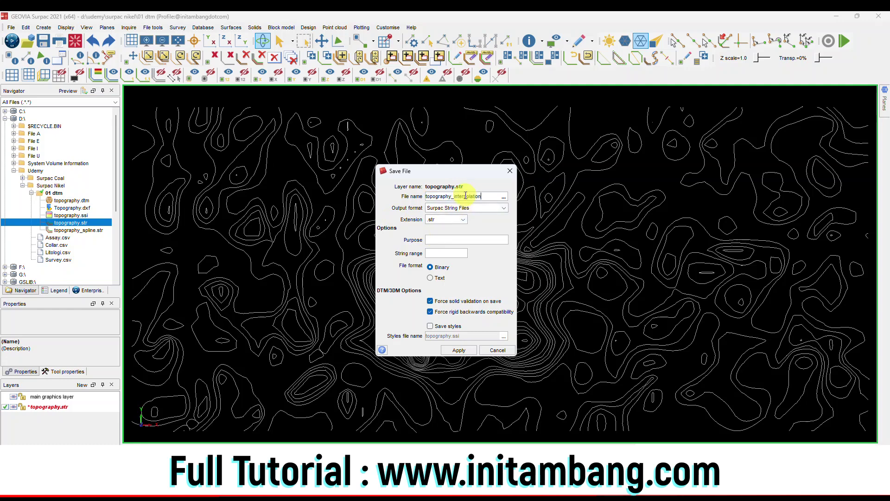
pyautogui.write('_interpolation')
pyautogui.click(454, 351)
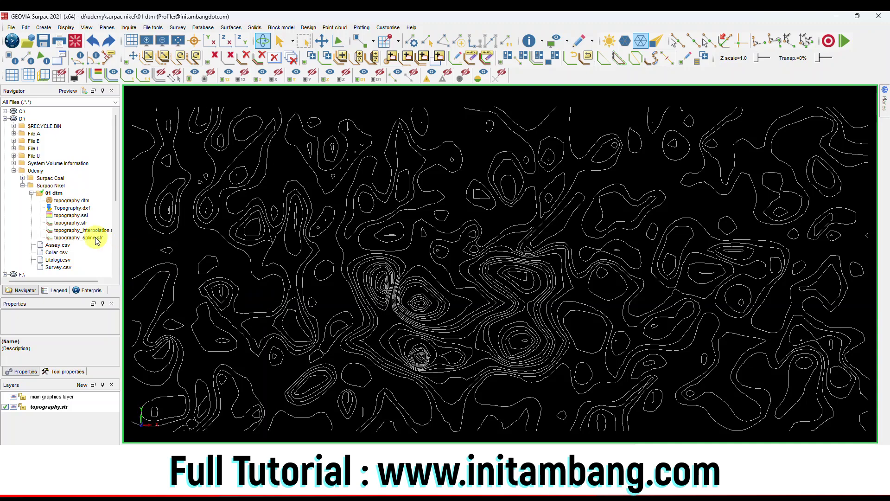
# Clear the graphics view and open topography.str, topography_interpolation.str and topography_spline.str together as separate layers.
pyautogui.click(75, 40)
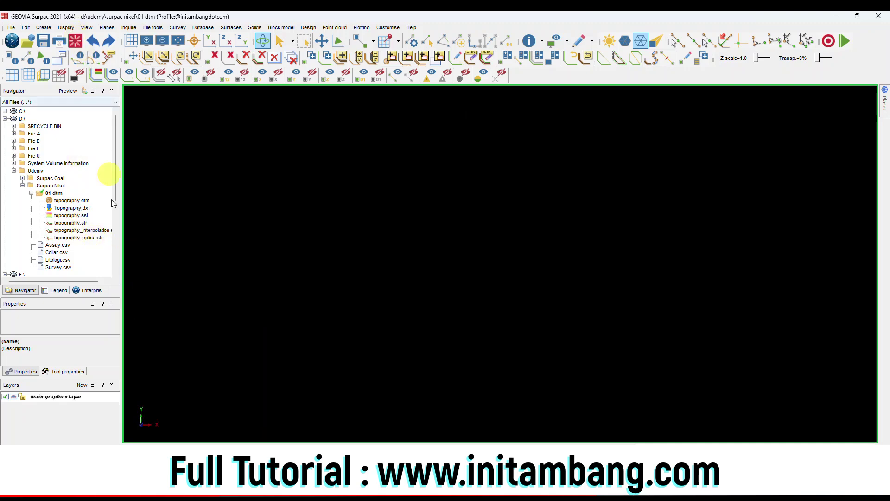
pyautogui.click(77, 223)
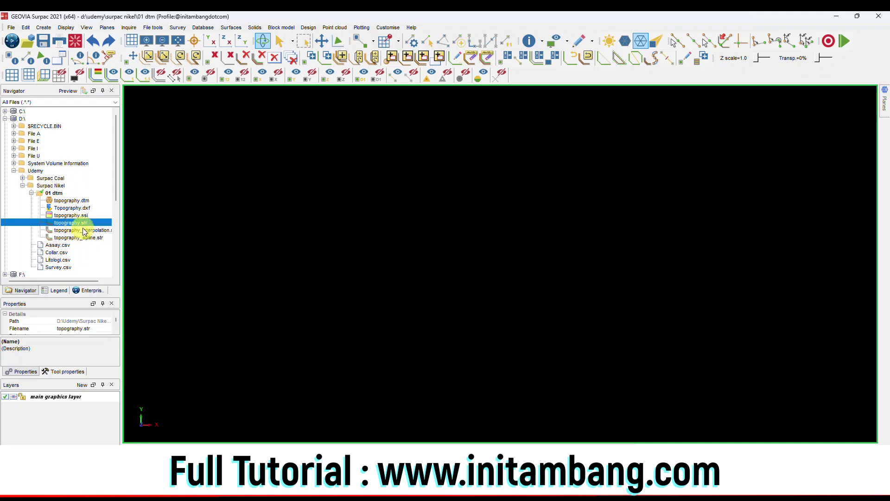
pyautogui.keyDown('ctrl'); pyautogui.click(83, 231); pyautogui.keyUp('ctrl')
pyautogui.keyDown('ctrl'); pyautogui.click(85, 238); pyautogui.keyUp('ctrl')
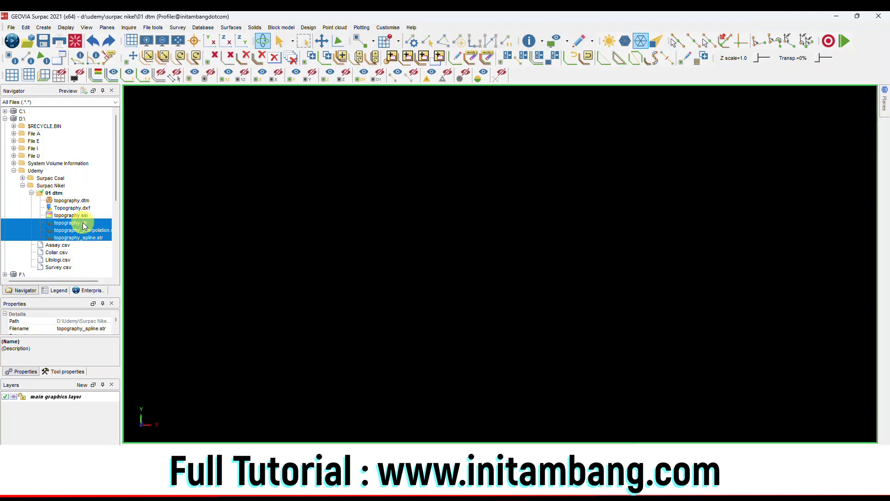
pyautogui.click(84, 224)
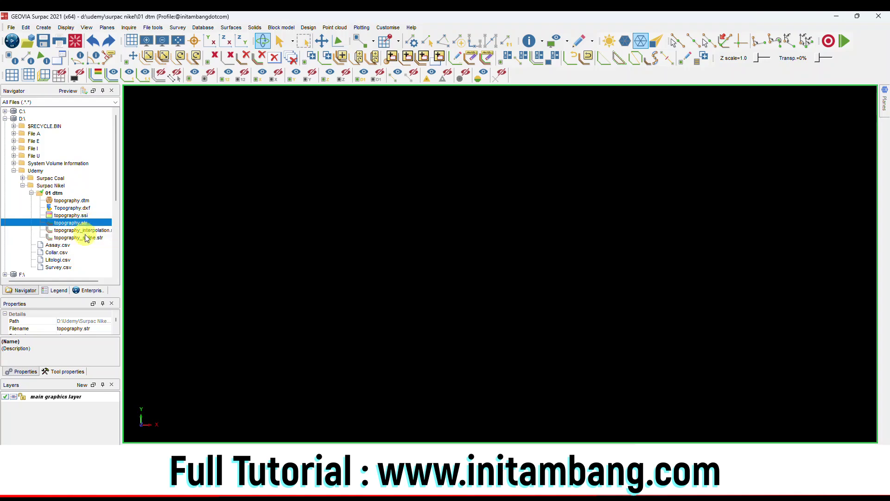
pyautogui.keyDown('shift'); pyautogui.click(85, 238); pyautogui.keyUp('shift')
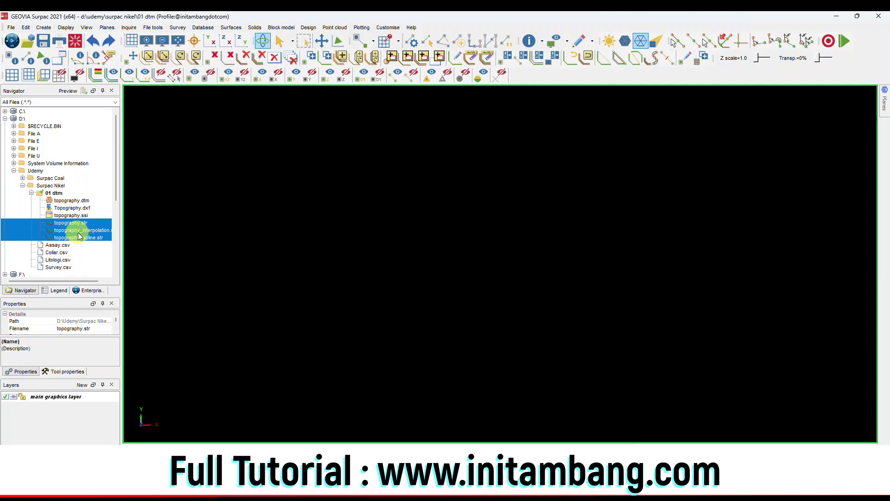
pyautogui.rightClick(81, 236)
pyautogui.click(100, 231)
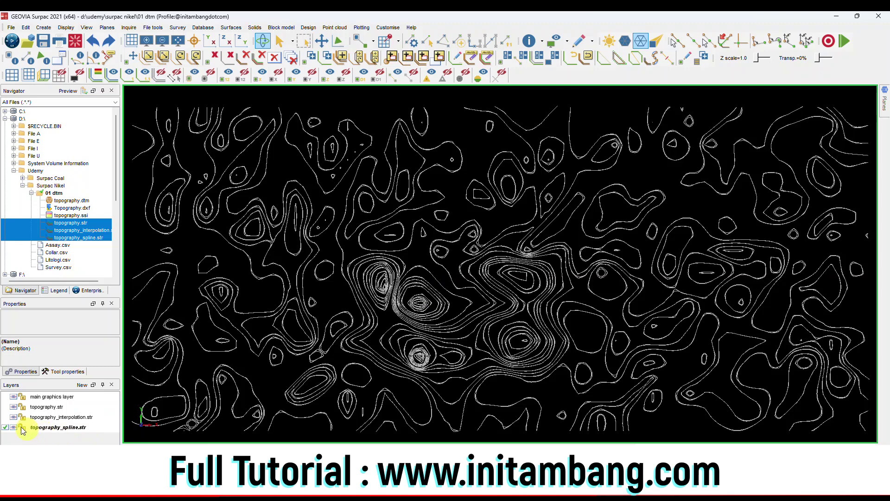
# Make topography_interpolation.str the active layer and hide the topography.str and topography_spline.str layers.
pyautogui.click(6, 406)
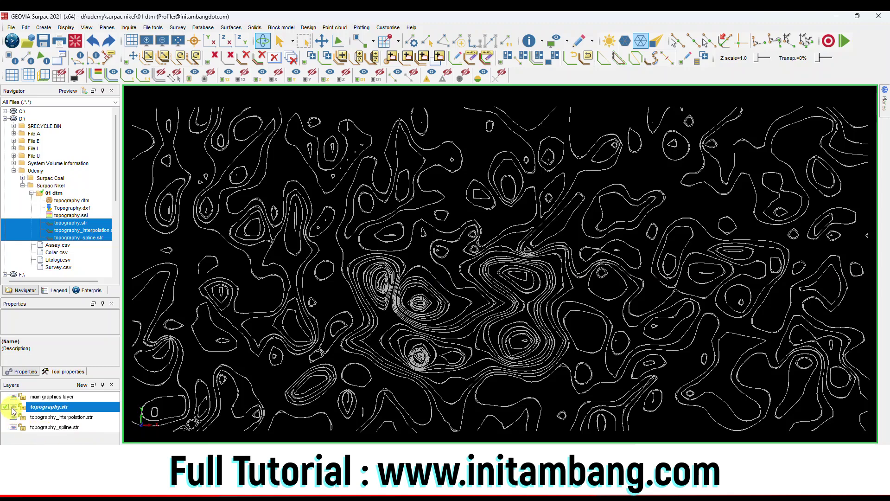
pyautogui.click(6, 417)
pyautogui.click(12, 427)
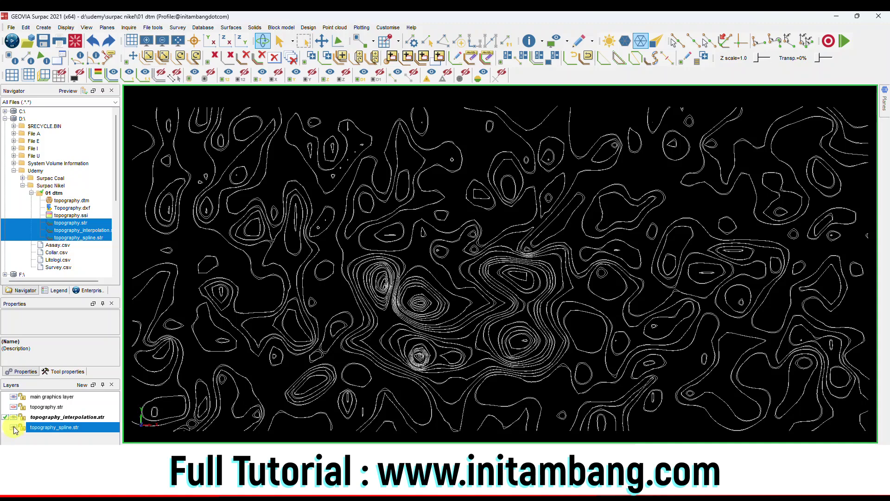
pyautogui.click(13, 428)
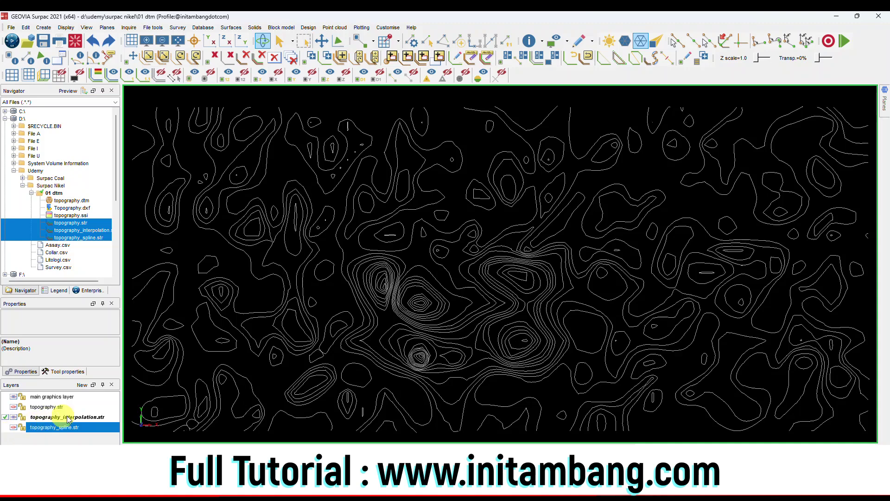
# Renumber string range 1,999 in the topography_interpolation.str layer to string 2.
pyautogui.click(26, 28)
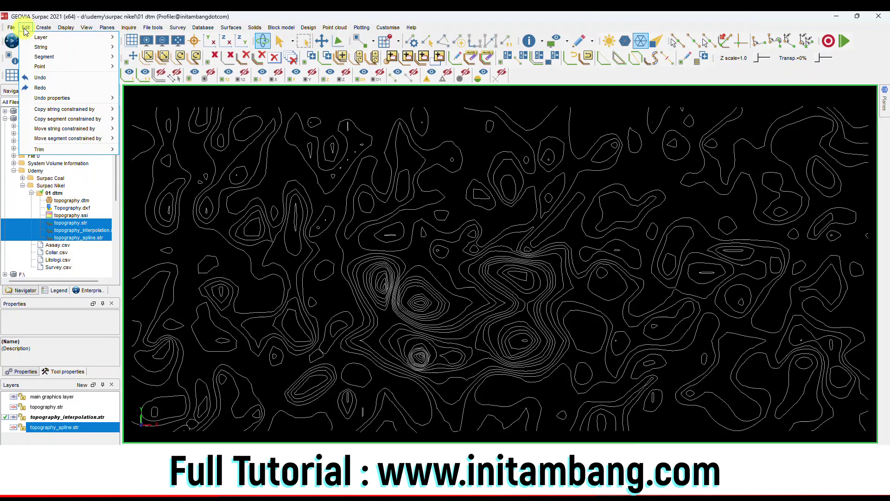
pyautogui.moveTo(90, 48)
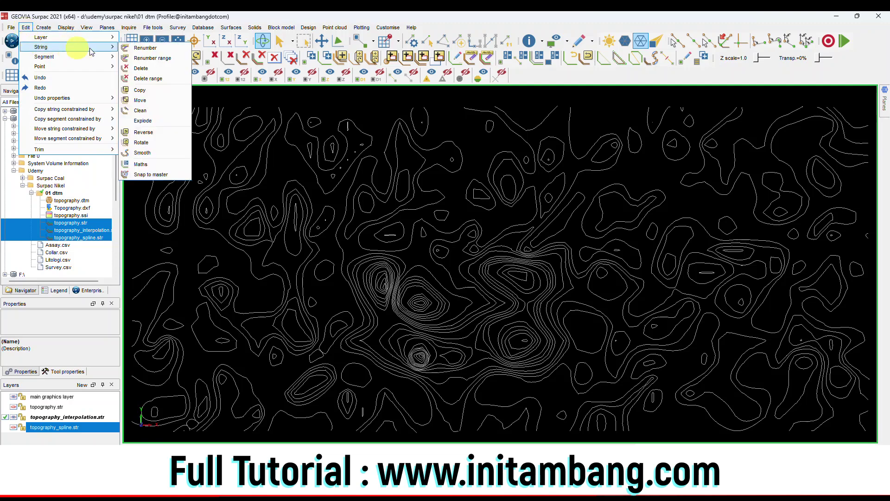
pyautogui.click(152, 58)
pyautogui.click(350, 198)
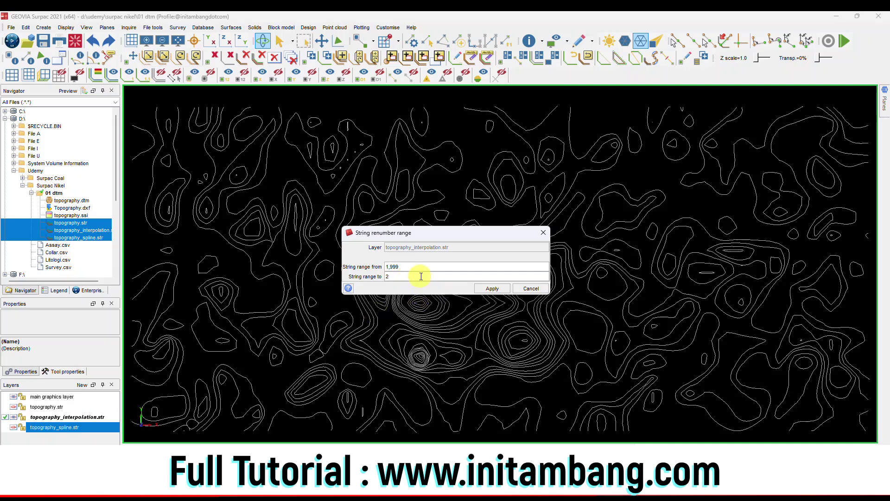
pyautogui.click(492, 288)
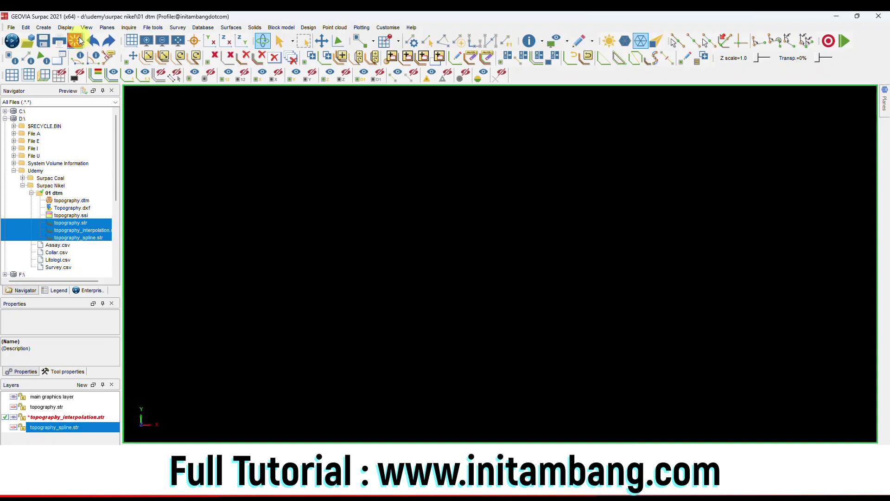
# Turn on the 3D background and tilt the view to check the renumbered contour strings.
pyautogui.click(88, 28)
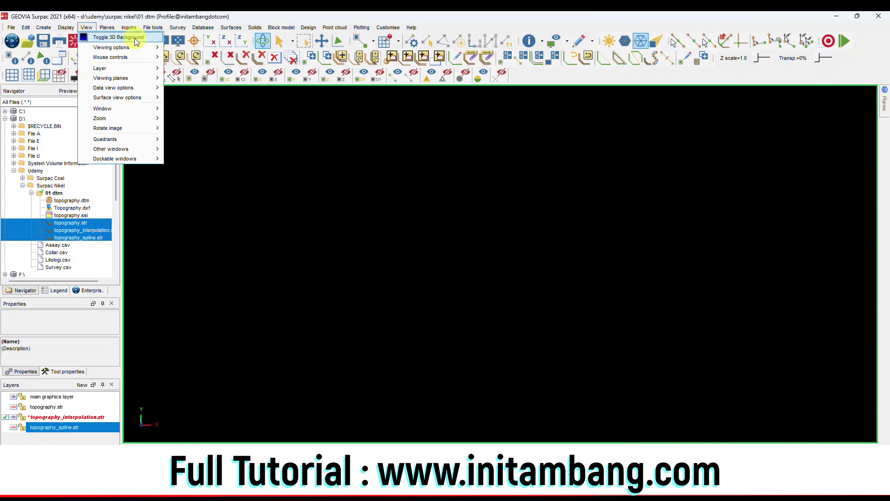
pyautogui.click(131, 37)
pyautogui.moveTo(416, 304); pyautogui.dragTo(423, 295)
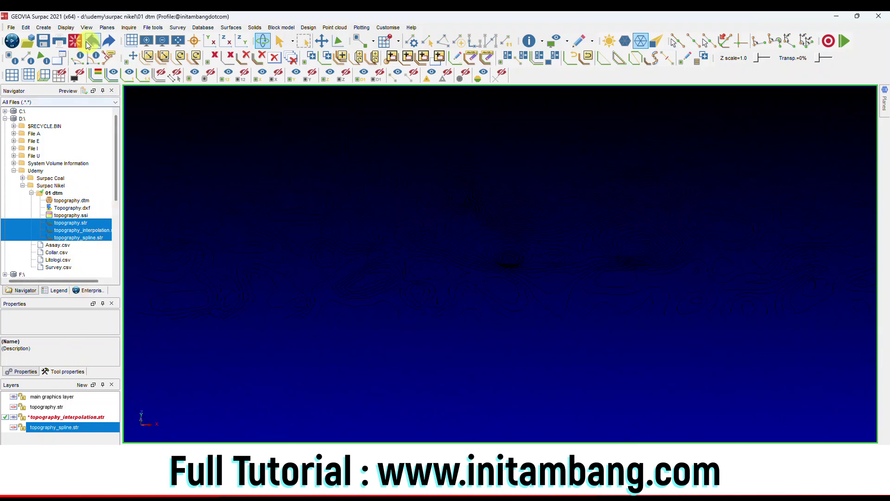
# Renumber string range 1,999 in the topography_interpolation.str layer to a string number that displays in light blue.
pyautogui.click(25, 27)
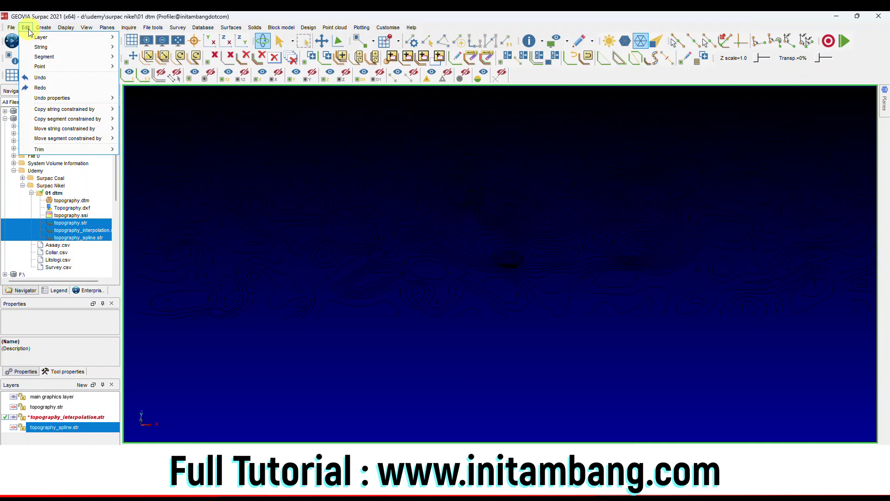
pyautogui.moveTo(46, 47)
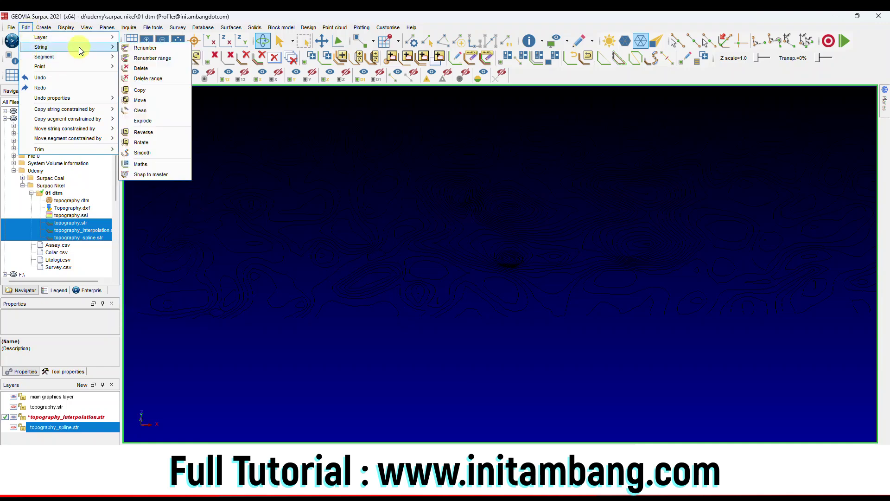
pyautogui.click(155, 55)
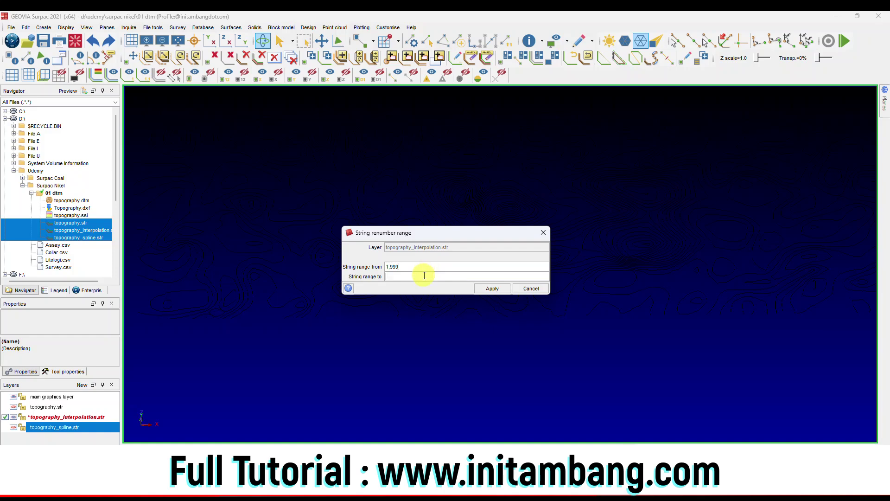
pyautogui.click(491, 289)
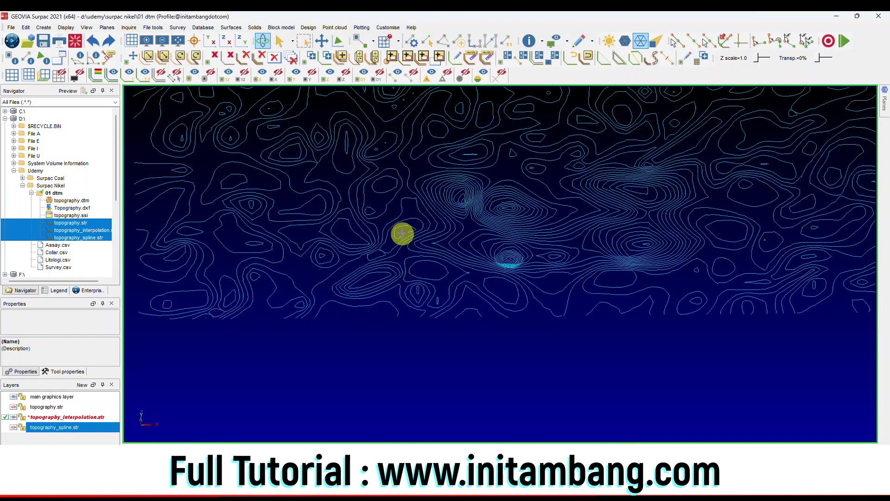
# Reset the graphics view to show all contours in plan and turn off the 3D background.
pyautogui.click(178, 41)
pyautogui.click(91, 29)
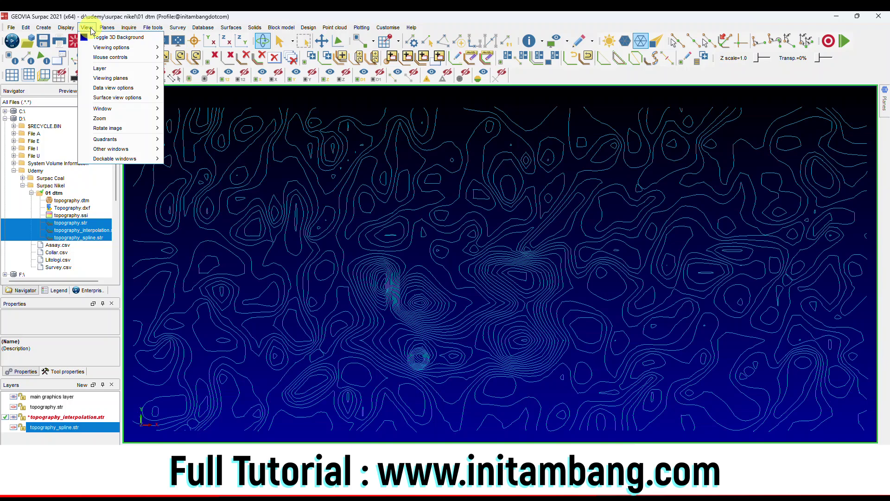
pyautogui.click(111, 37)
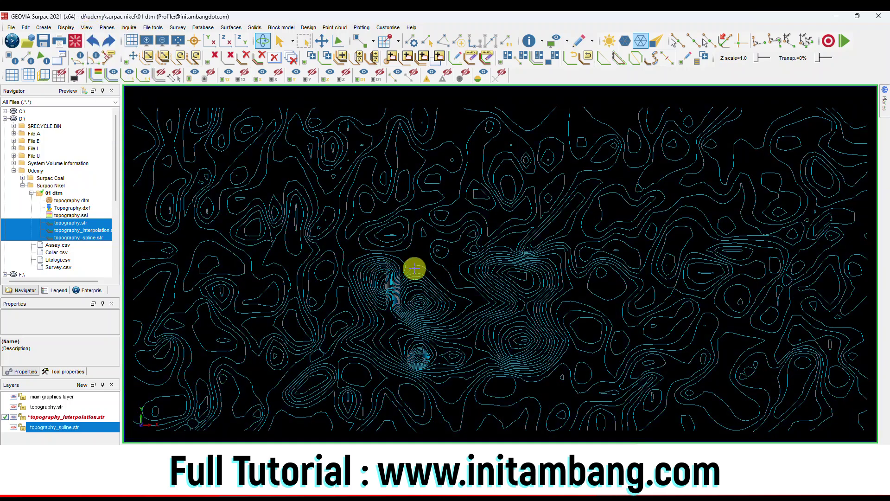
# Save the renumbered interpolation contours over the existing topography_interpolation.str file.
pyautogui.click(43, 41)
pyautogui.click(457, 350)
pyautogui.click(459, 286)
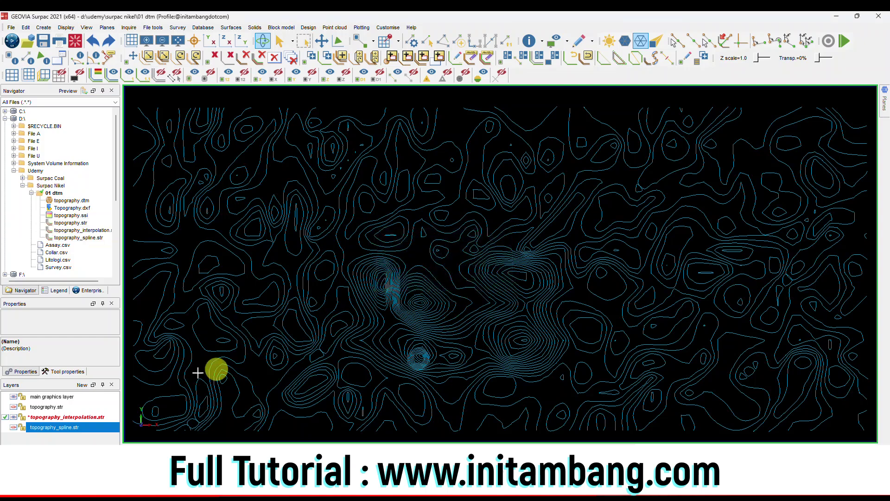
# Hide the topography_interpolation.str layer, then activate and show the topography_spline.str layer.
pyautogui.click(14, 418)
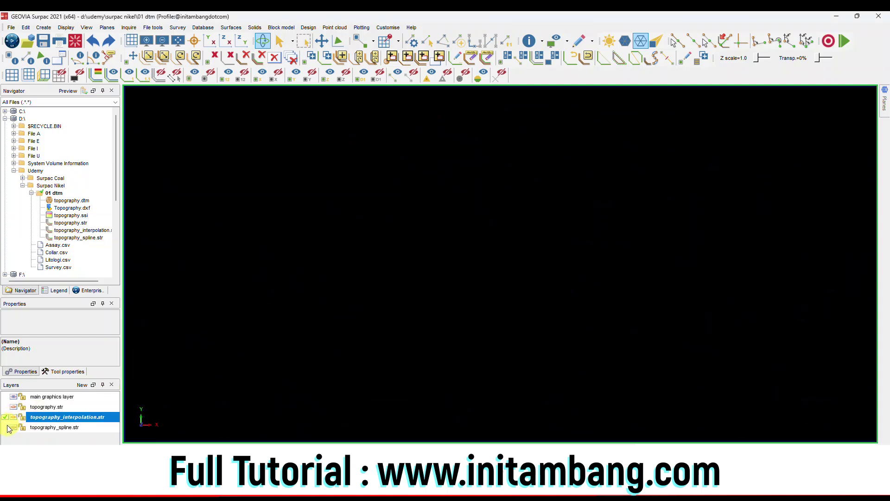
pyautogui.click(6, 428)
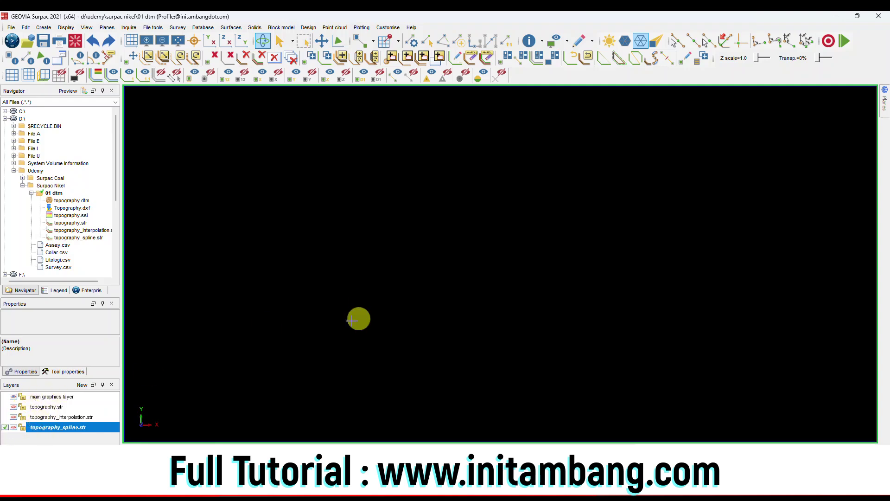
pyautogui.click(13, 427)
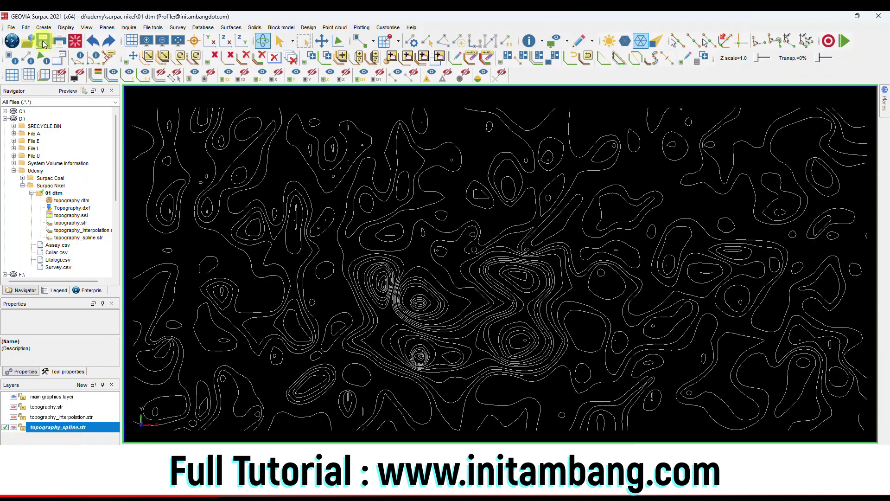
# Renumber string range 1,999 in the topography_spline.str layer to a string number that displays in green.
pyautogui.click(486, 61)
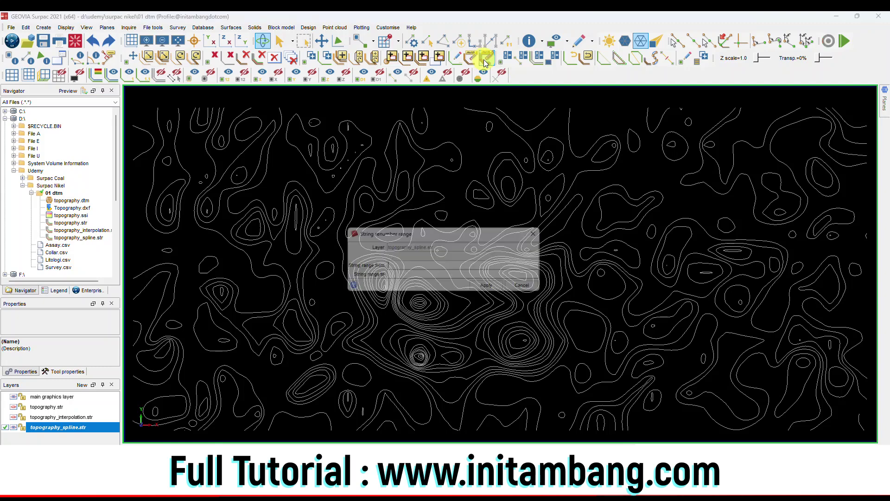
pyautogui.write('1,999')
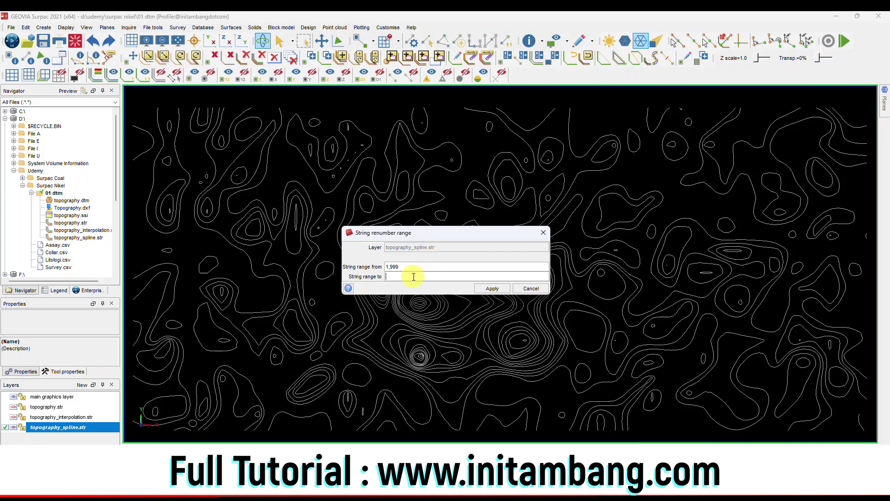
pyautogui.click(492, 288)
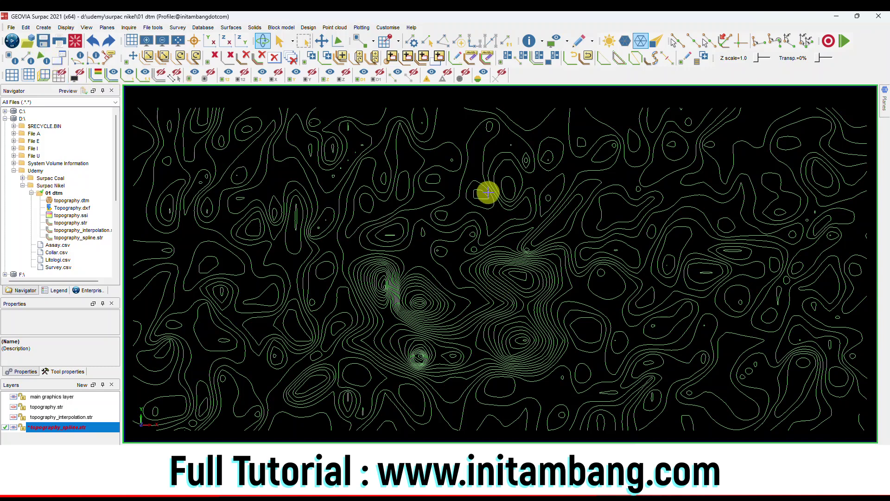
# Save the renumbered spline contours over the existing topography_spline.str file.
pyautogui.hotkey('ctrl', 's')
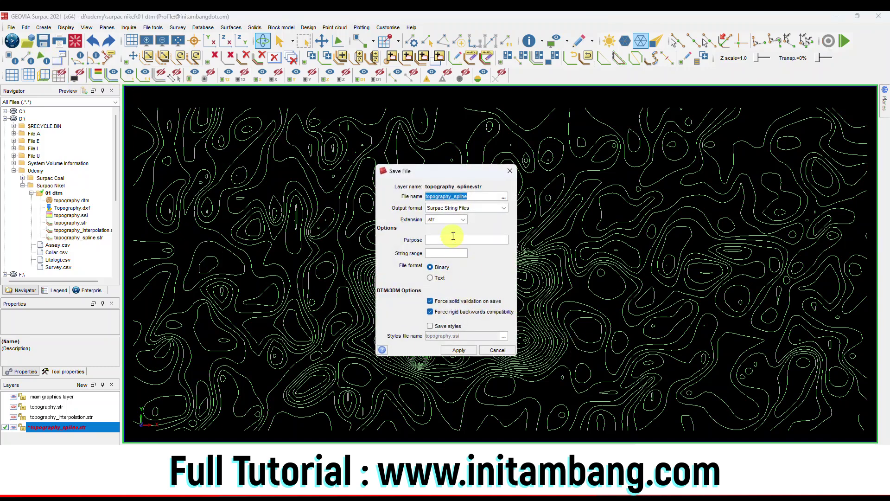
pyautogui.click(457, 350)
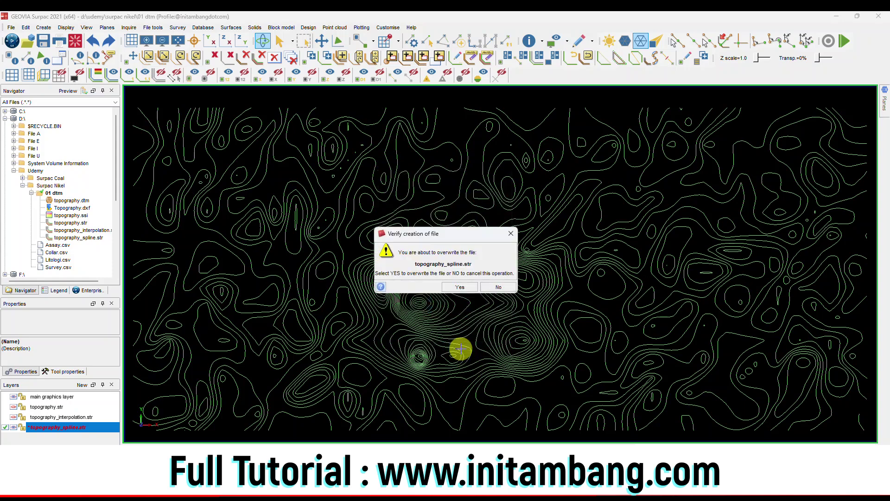
pyautogui.click(460, 287)
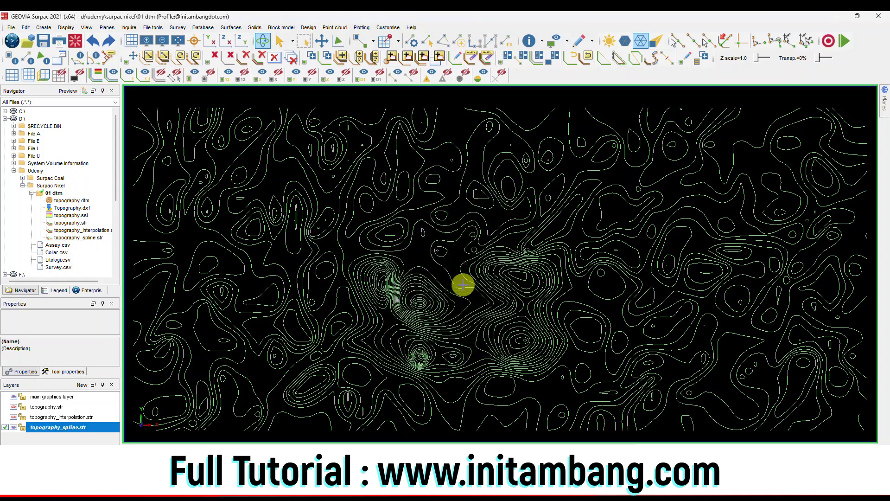
# Show the topography_interpolation.str and topography.str layers together with the spline contours, and make topography.str the active layer.
pyautogui.click(13, 418)
pyautogui.click(13, 409)
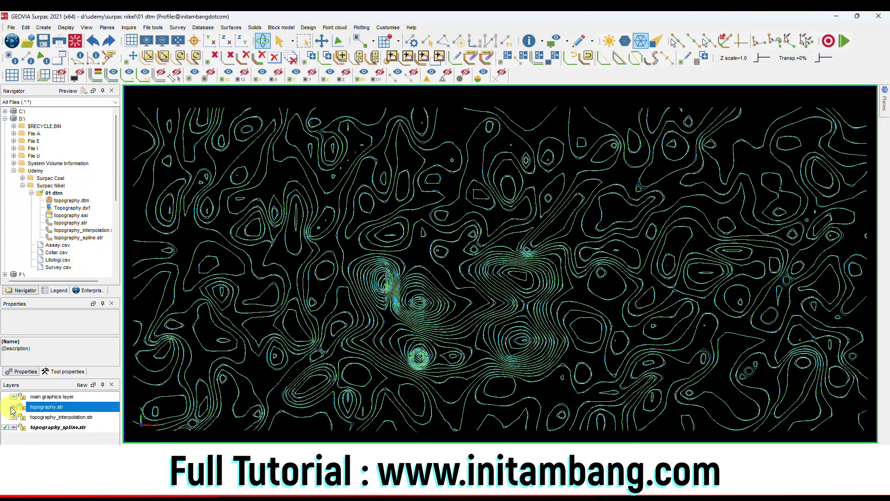
pyautogui.click(6, 407)
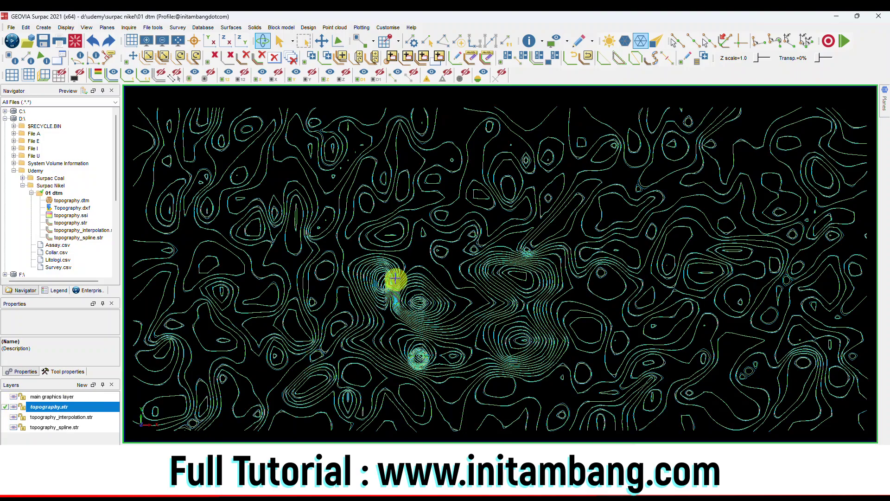
# Examine how the original, interpolation and spline contours differ around the central peaks and at a sharp contour bend near the southern edge.
pyautogui.scroll(5, 423, 359)
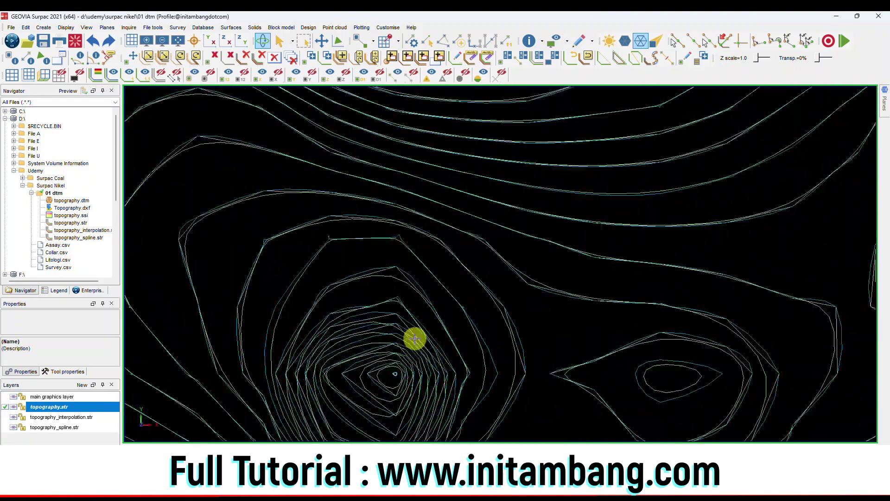
pyautogui.scroll(-5, 417, 339)
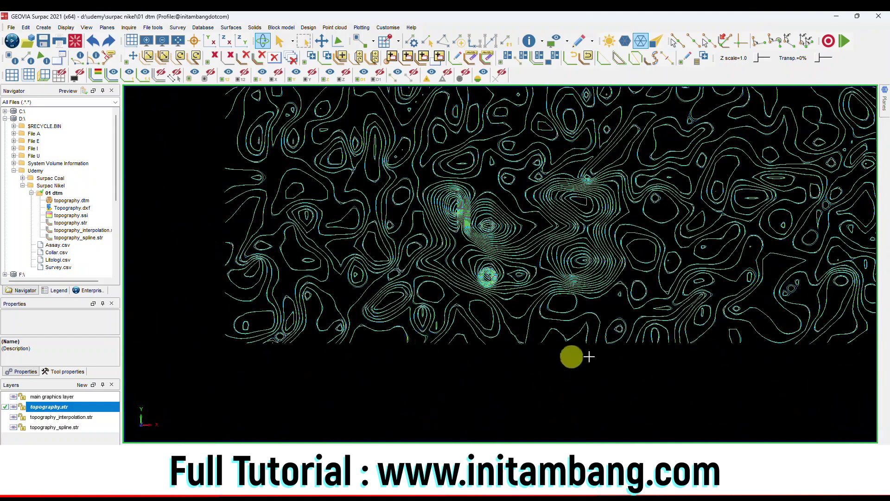
pyautogui.scroll(3, 617, 330)
pyautogui.scroll(6, 586, 325)
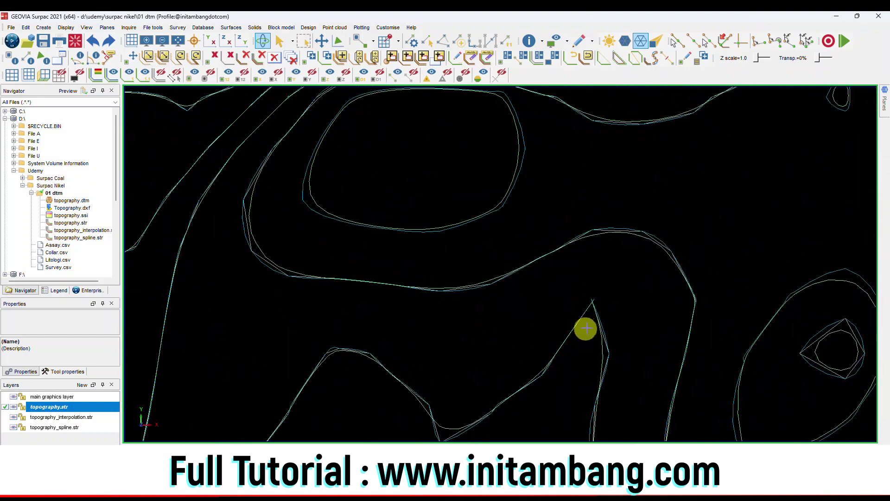
pyautogui.scroll(-2, 594, 296)
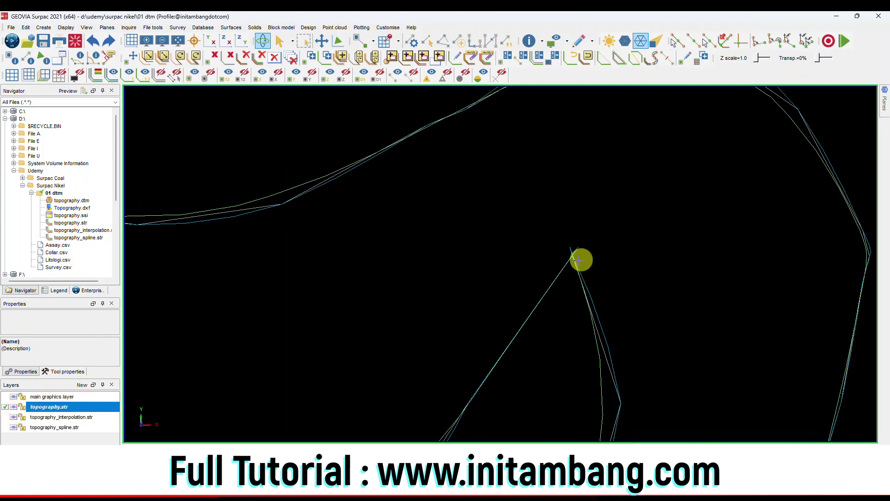
pyautogui.scroll(3, 572, 257)
pyautogui.scroll(3, 572, 254)
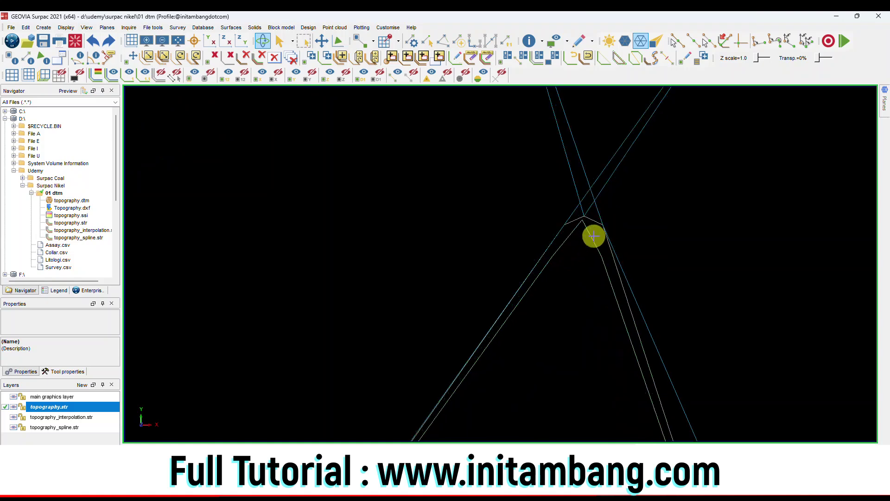
# Isolate the original contour at the sharp bend by hiding the interpolation and spline layers, and show both layers again.
pyautogui.click(14, 419)
pyautogui.click(14, 428)
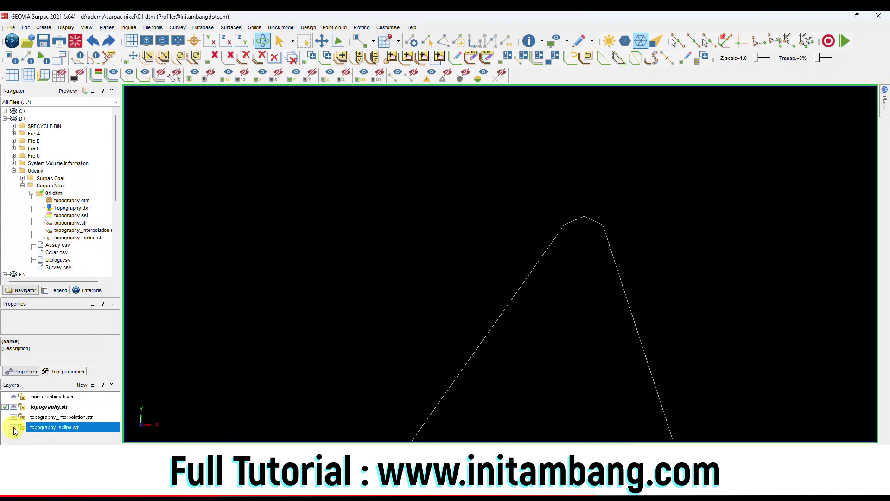
pyautogui.click(13, 428)
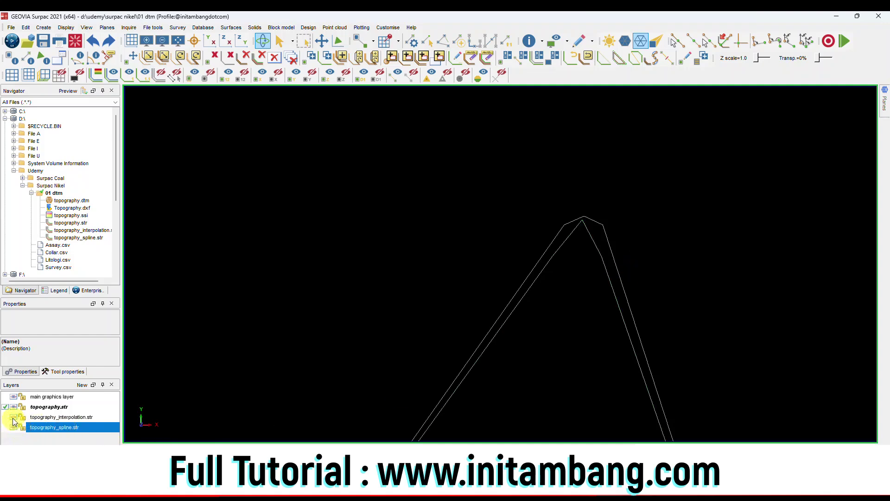
pyautogui.click(13, 419)
# Compare the three overlaid contour sets at closed loops and bends in several other parts of the topography.
pyautogui.scroll(-5, 574, 312)
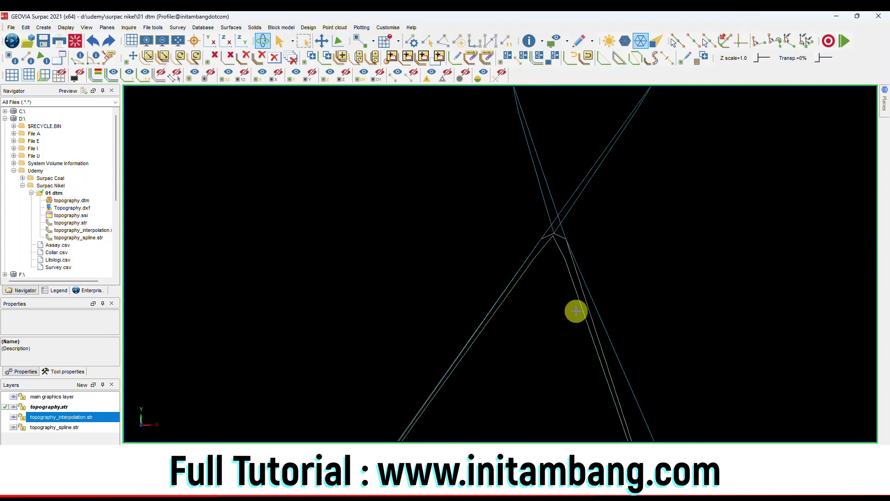
pyautogui.scroll(-3, 489, 323)
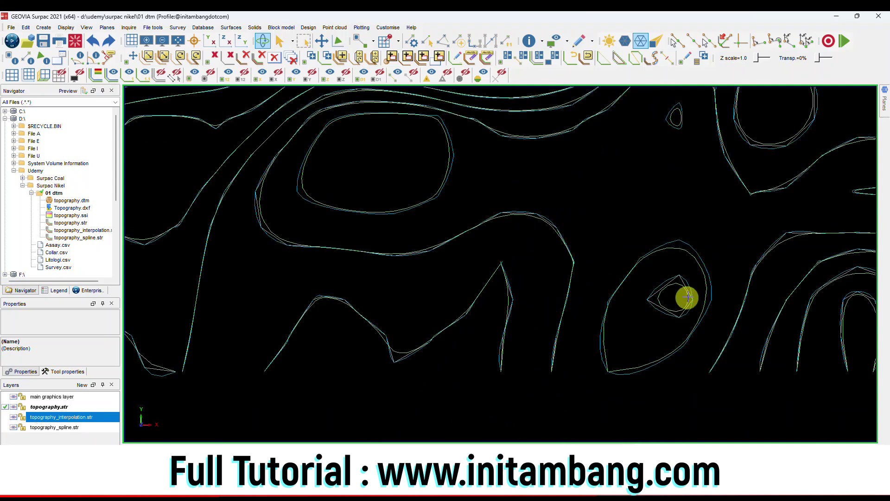
pyautogui.scroll(3, 695, 292)
pyautogui.scroll(2, 693, 289)
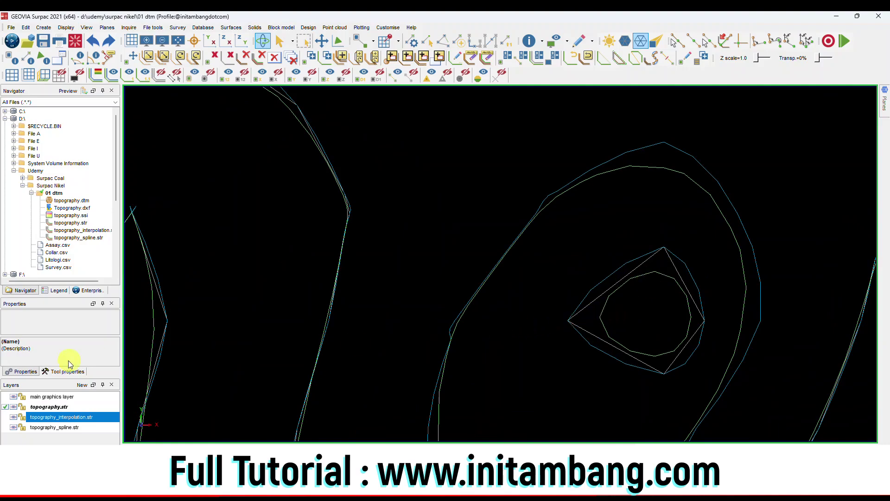
pyautogui.scroll(-3, 690, 272)
pyautogui.scroll(-2, 702, 266)
pyautogui.scroll(-2, 632, 240)
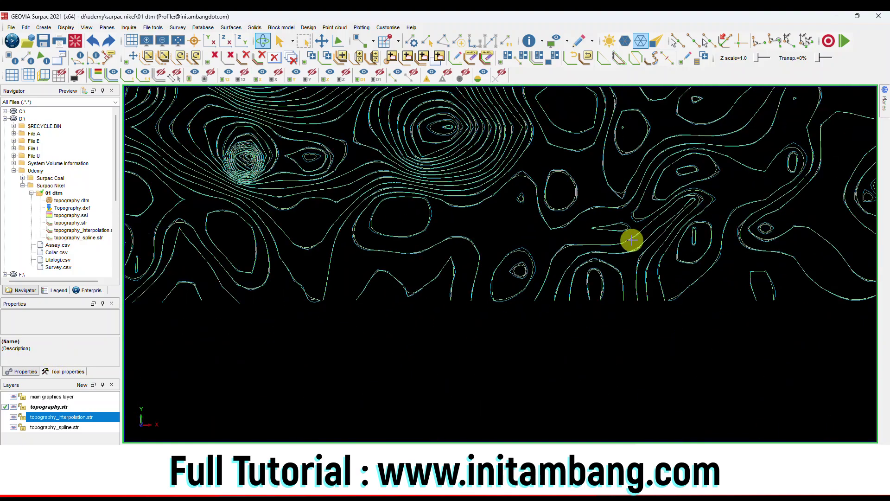
pyautogui.scroll(-2, 391, 257)
pyautogui.scroll(2, 321, 238)
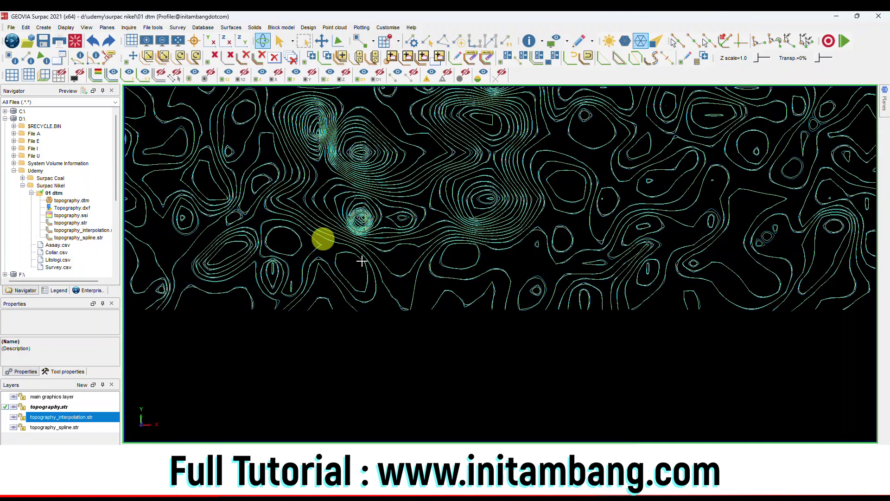
pyautogui.scroll(2, 449, 286)
pyautogui.scroll(2, 343, 221)
pyautogui.scroll(2, 343, 222)
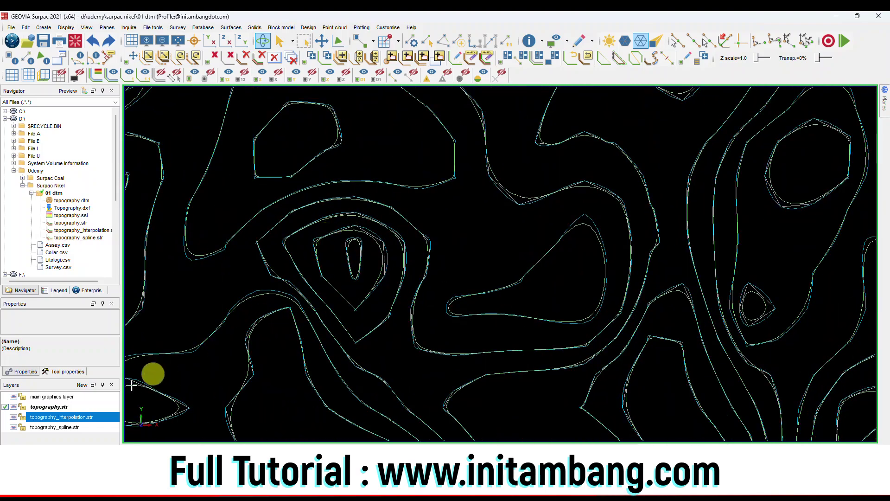
# Hide the original topography.str contours and toggle the two smoothed layers to compare the interpolation and spline results.
pyautogui.click(13, 416)
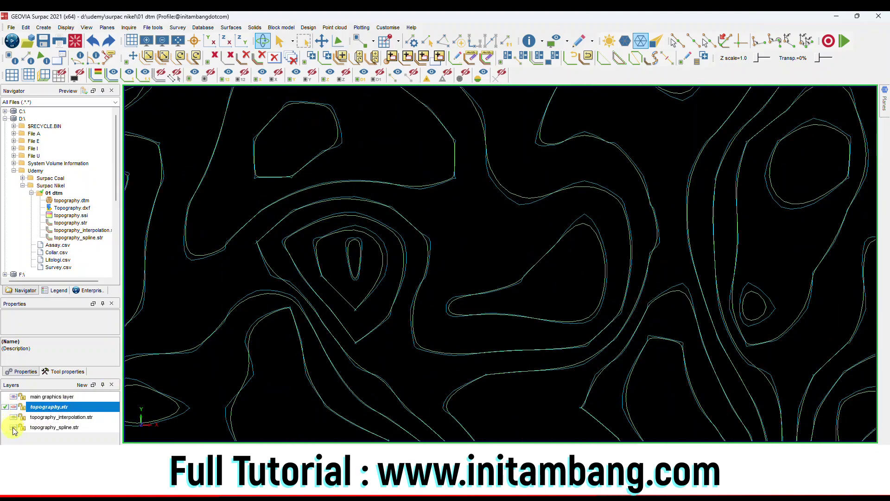
pyautogui.click(14, 418)
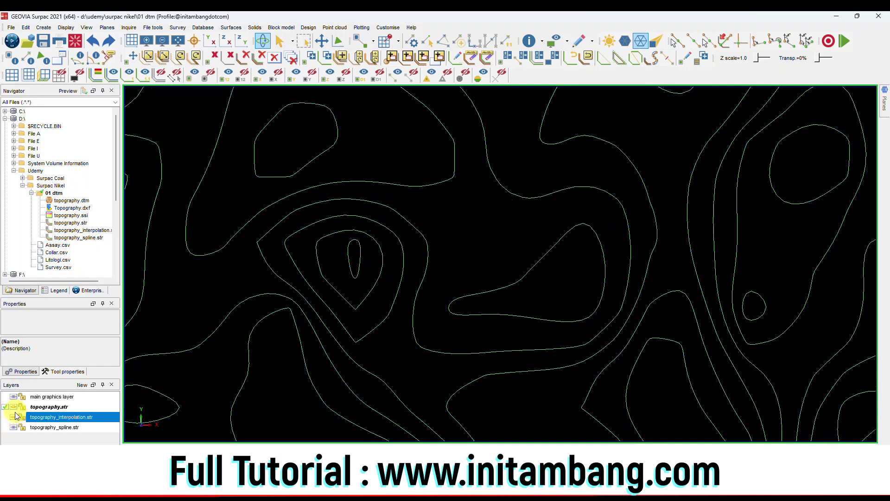
pyautogui.click(13, 428)
pyautogui.click(13, 426)
# Display only the original topography.str contours, hiding the topography_interpolation.str and topography_spline.str layers.
pyautogui.scroll(-9, 500, 284)
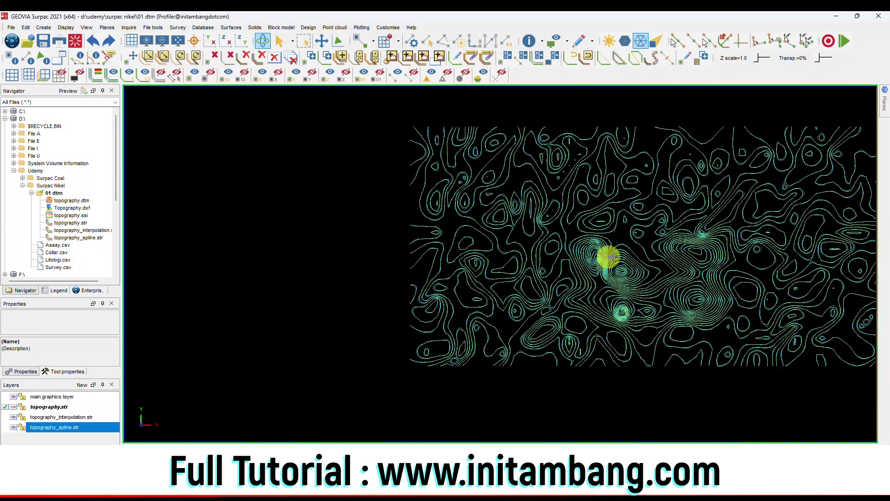
pyautogui.moveTo(719, 264); pyautogui.dragTo(551, 273, button='middle')
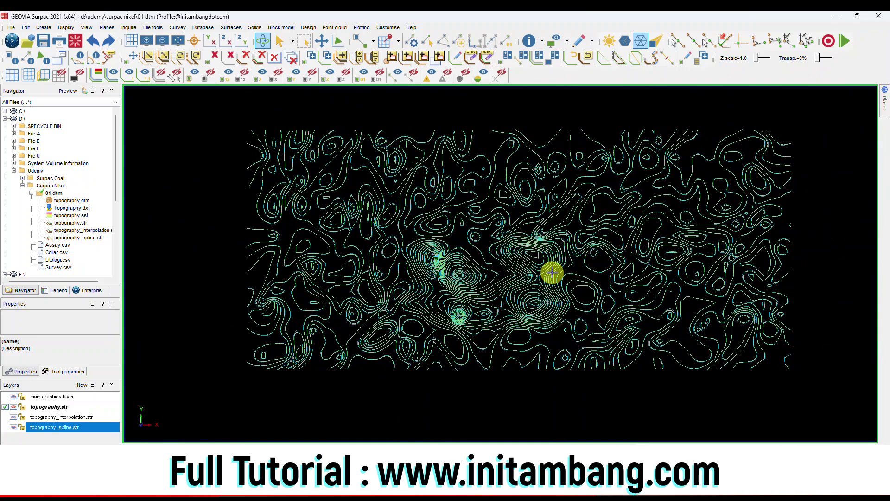
pyautogui.scroll(3, 520, 289)
pyautogui.moveTo(512, 258); pyautogui.dragTo(519, 275, button='middle')
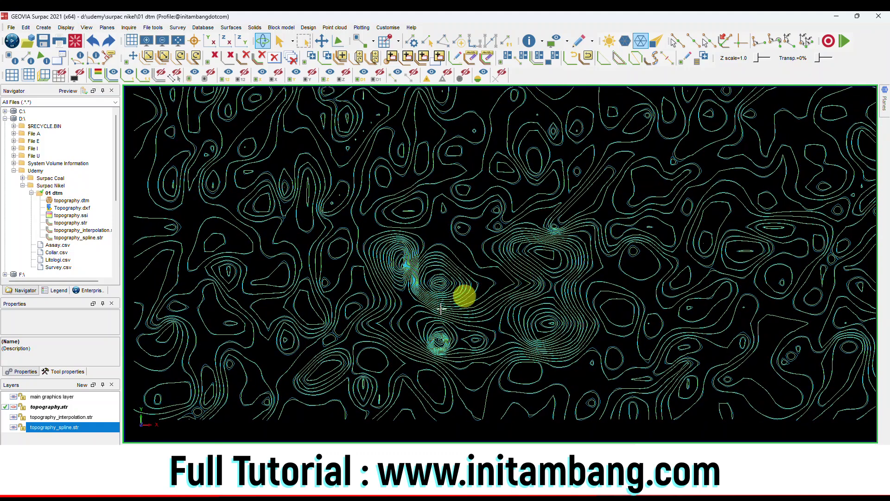
pyautogui.click(14, 409)
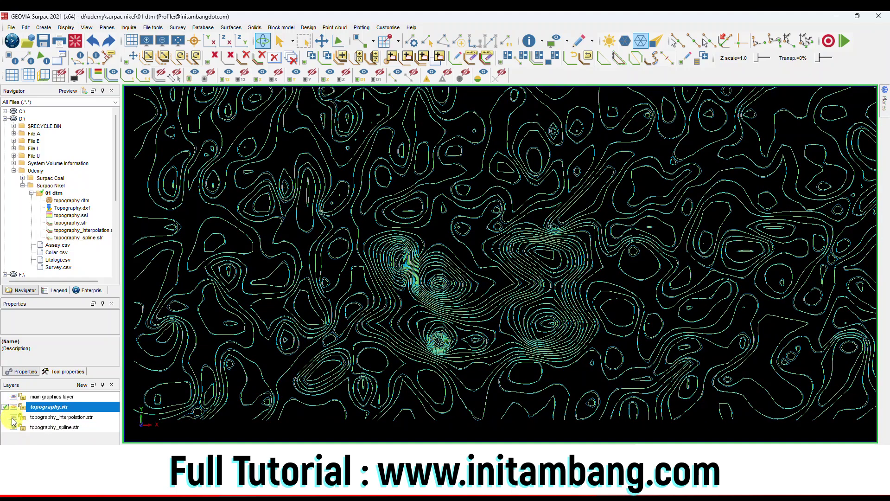
pyautogui.click(13, 416)
pyautogui.click(14, 426)
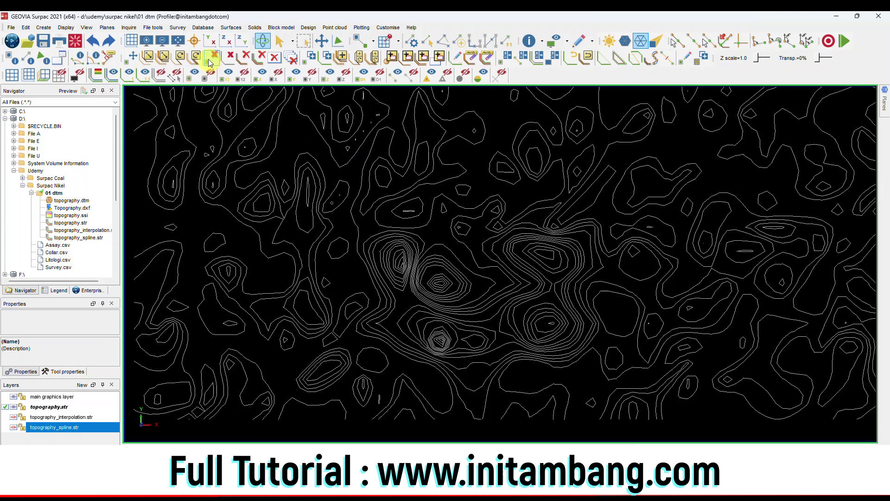
# Examine the line shapes of the original topography.str contours, both over the full extent and close up.
pyautogui.click(178, 41)
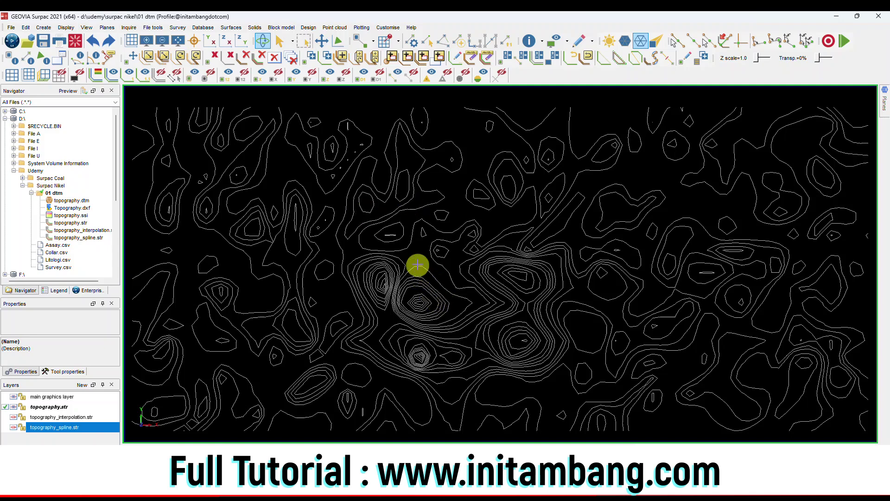
pyautogui.scroll(2, 419, 262)
pyautogui.scroll(3, 420, 208)
pyautogui.scroll(3, 415, 153)
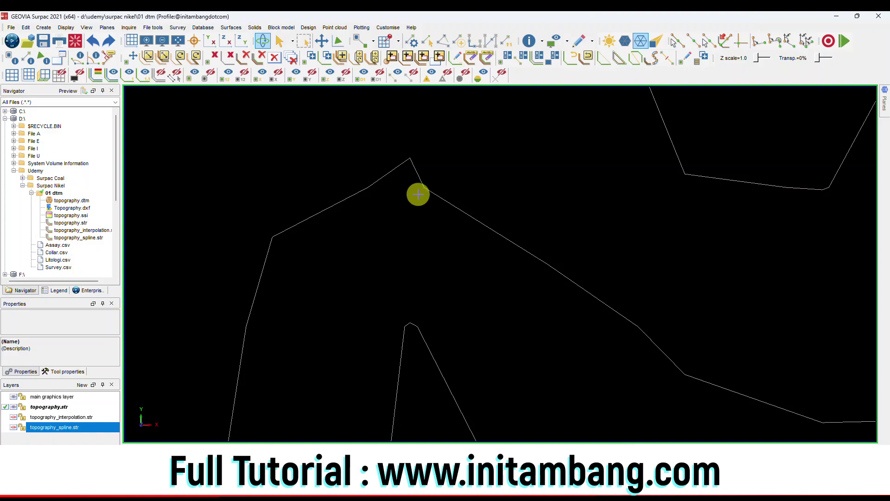
pyautogui.scroll(-3, 413, 220)
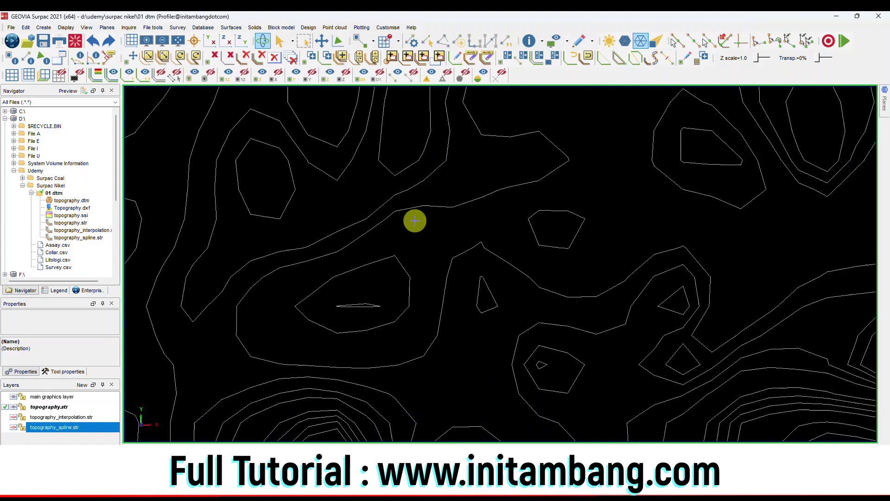
pyautogui.scroll(-5, 414, 220)
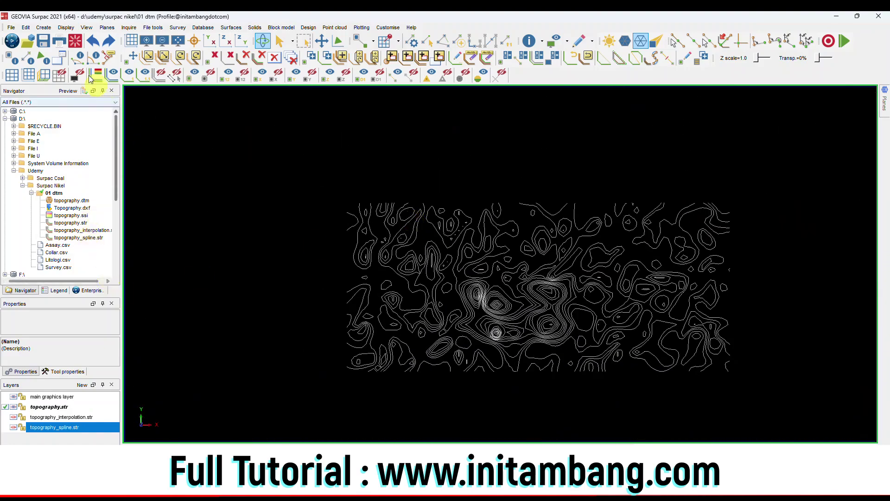
# Reset the graphics to clear the contour layers and open topography.dtm, showing the whole surface in plan.
pyautogui.click(75, 41)
pyautogui.click(73, 200)
pyautogui.rightClick(74, 203)
pyautogui.click(95, 207)
pyautogui.moveTo(481, 328); pyautogui.dragTo(482, 298)
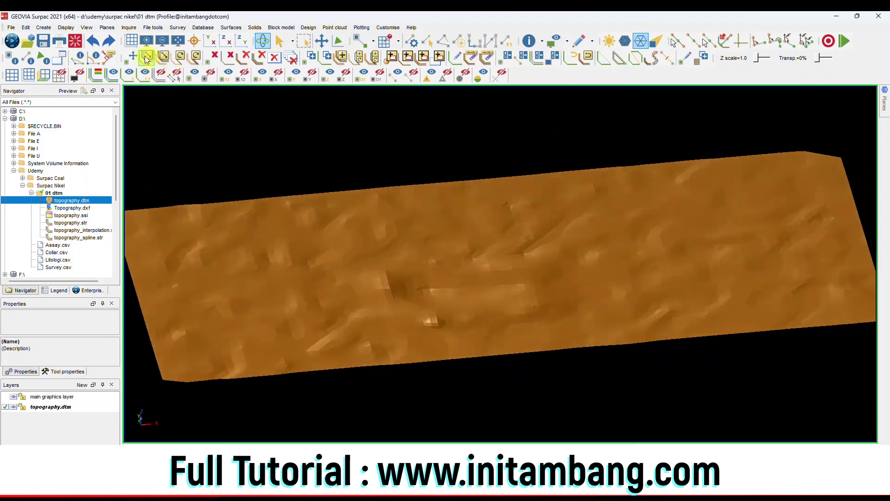
pyautogui.click(178, 41)
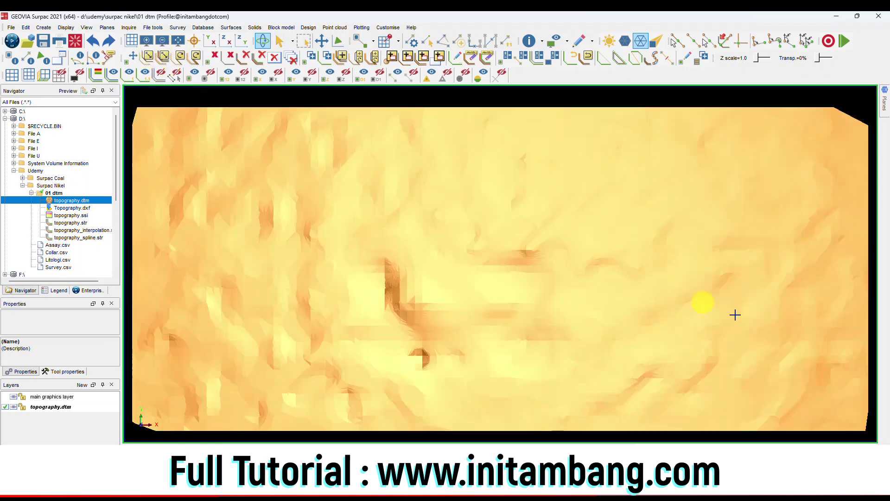
pyautogui.scroll(-2, 595, 339)
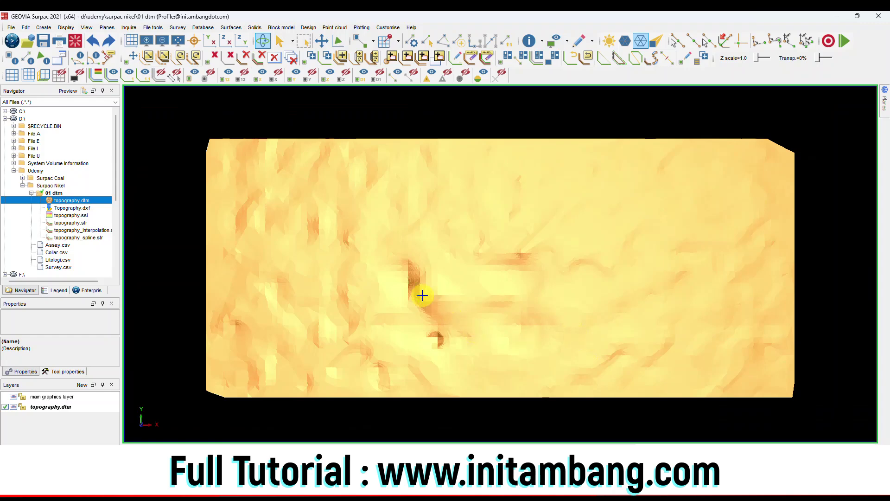
pyautogui.click(66, 28)
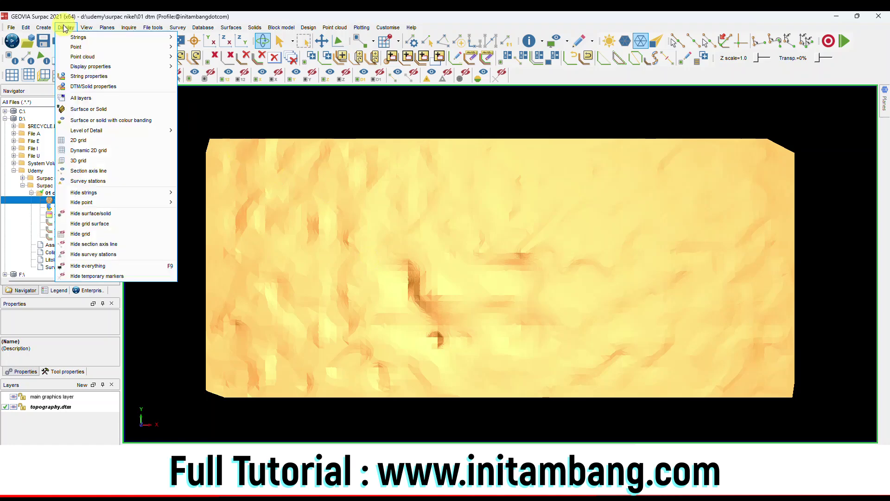
pyautogui.click(87, 119)
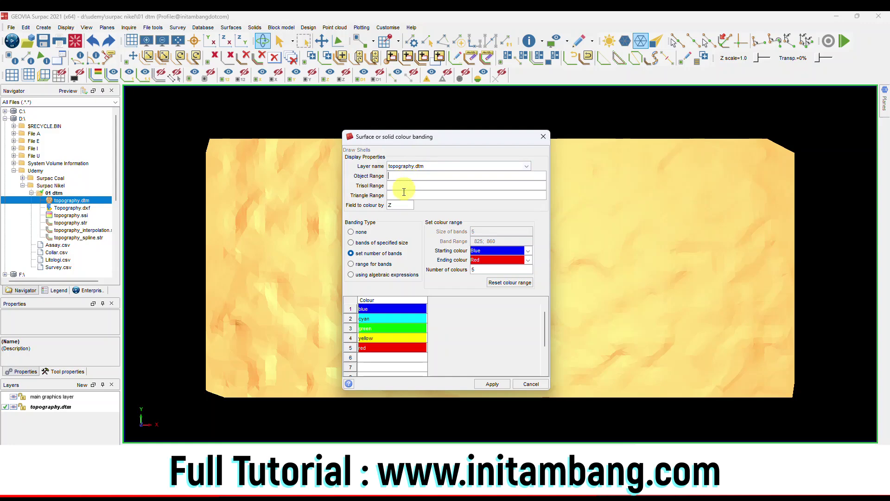
pyautogui.click(352, 233)
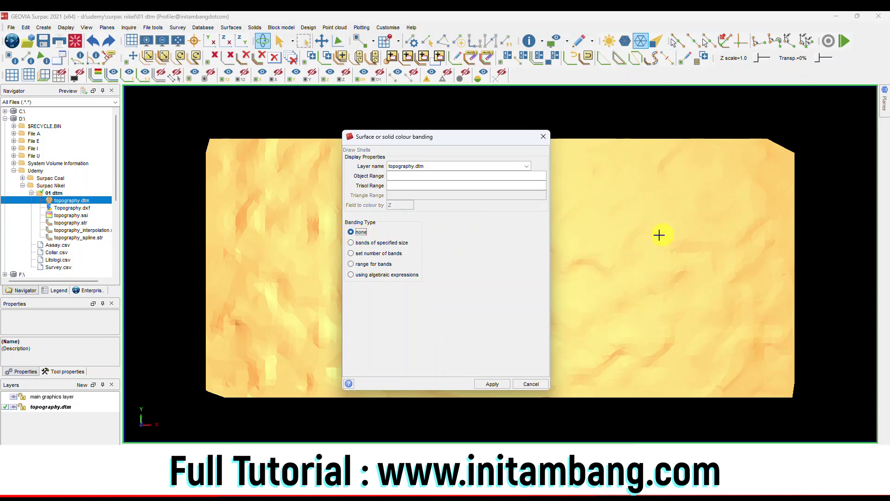
pyautogui.click(351, 243)
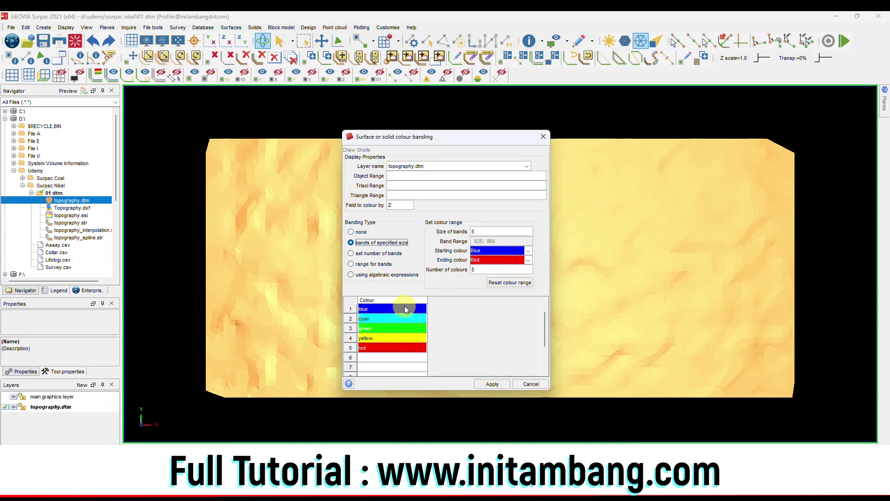
pyautogui.click(381, 255)
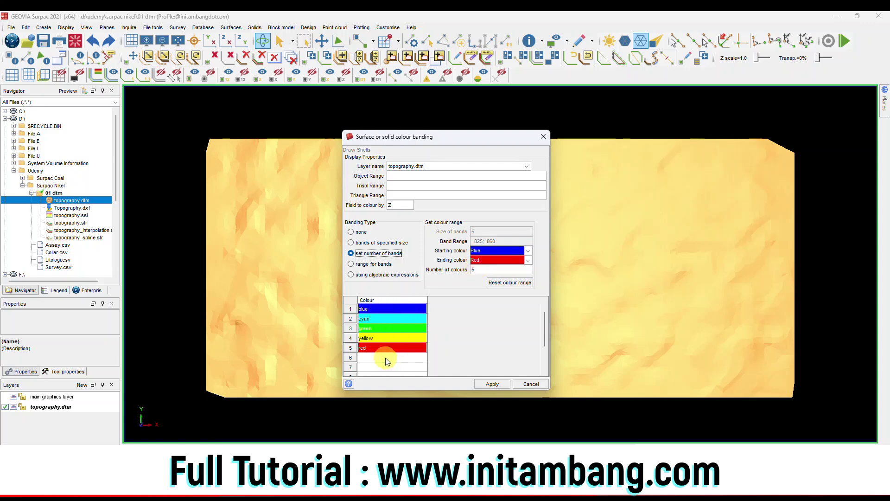
pyautogui.click(536, 383)
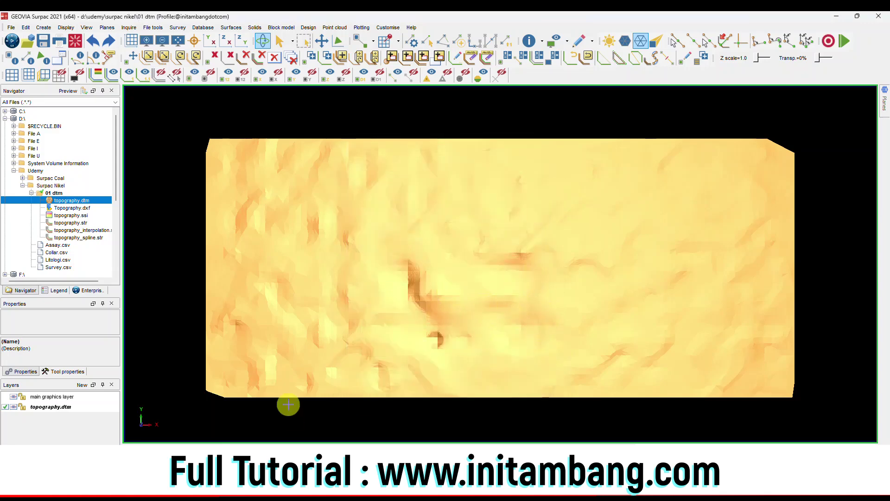
# Report the layer extents of the topography.dtm surface.
pyautogui.click(129, 27)
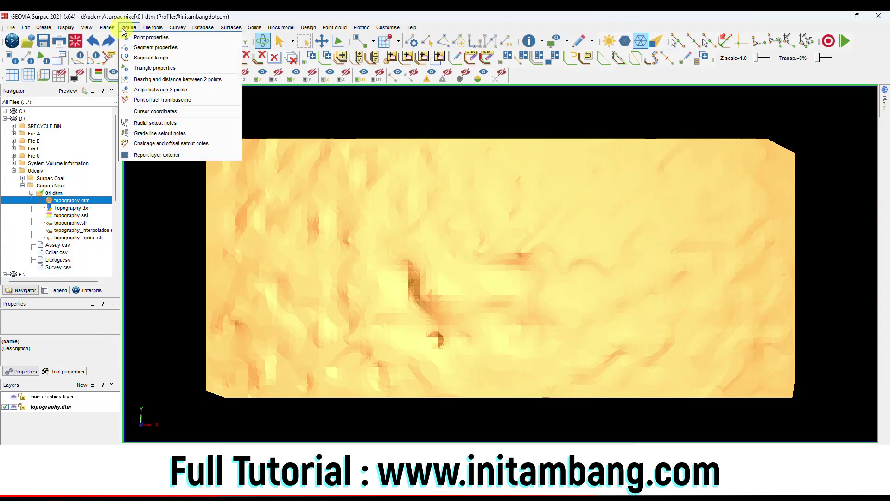
pyautogui.click(157, 154)
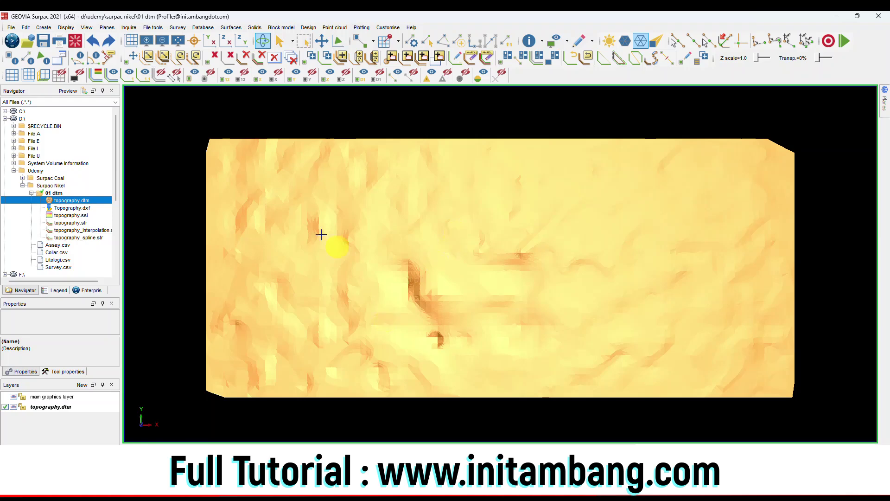
# Colour topography.dtm by Z with a set number of bands, using five colours from blue to red.
pyautogui.click(65, 27)
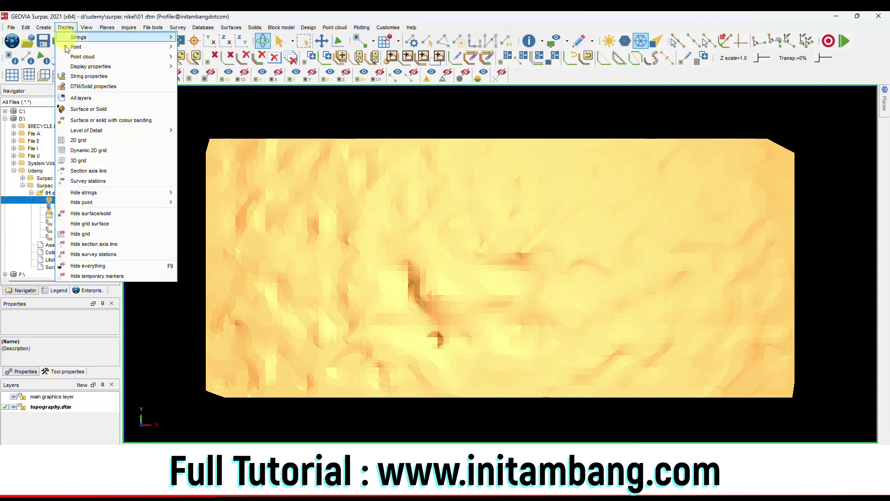
pyautogui.click(101, 120)
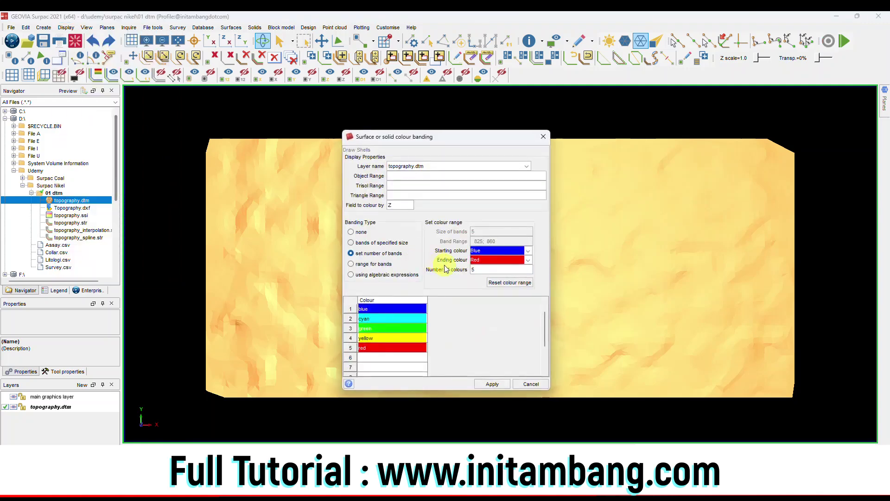
pyautogui.click(371, 253)
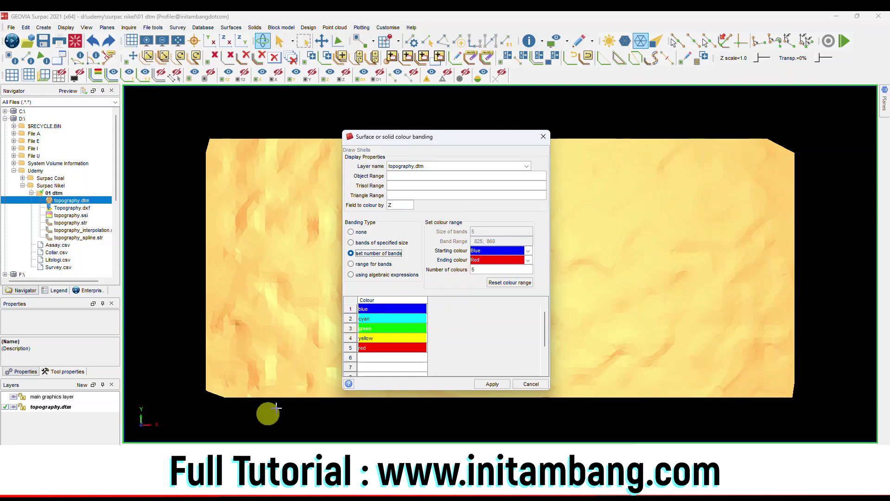
pyautogui.click(379, 309)
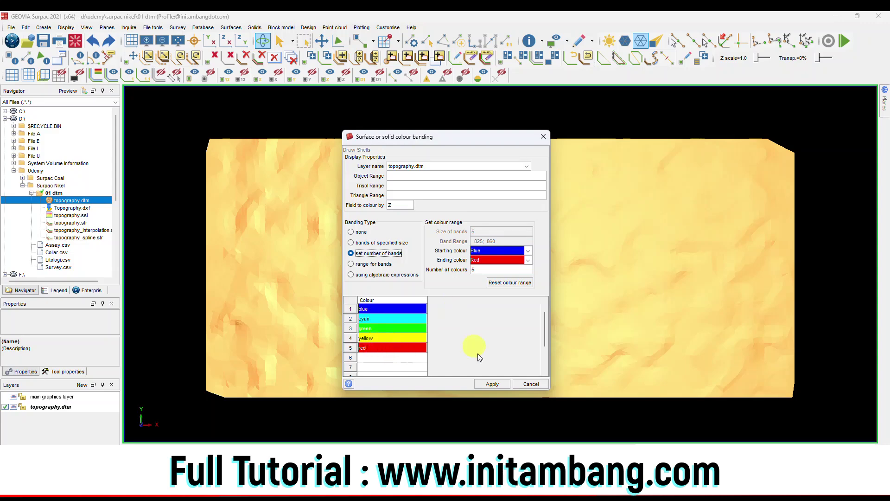
pyautogui.click(490, 384)
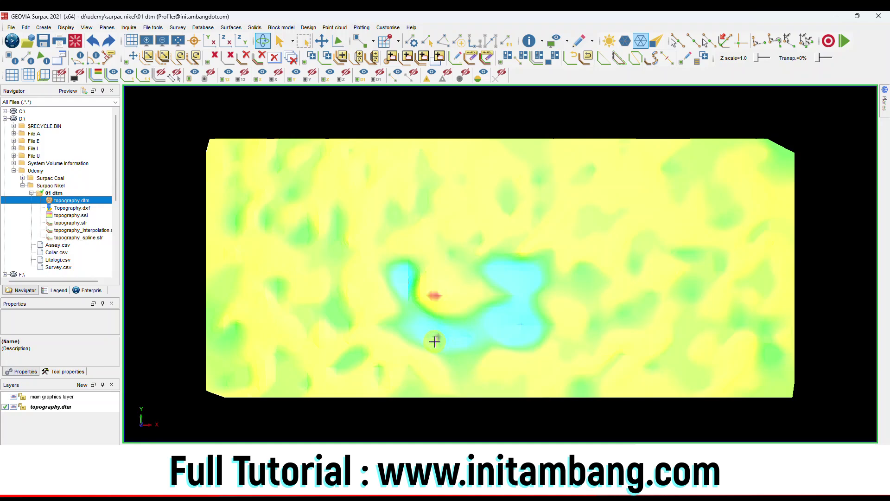
# Examine the colour-banded surface close up around the blue low, over its full extent, in plan and in section views.
pyautogui.scroll(11, 440, 340)
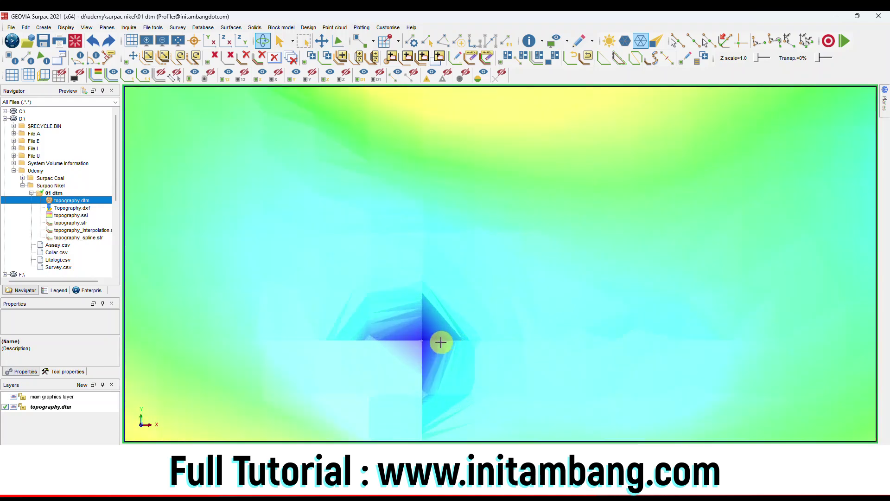
pyautogui.scroll(-10, 442, 340)
pyautogui.scroll(-3, 449, 326)
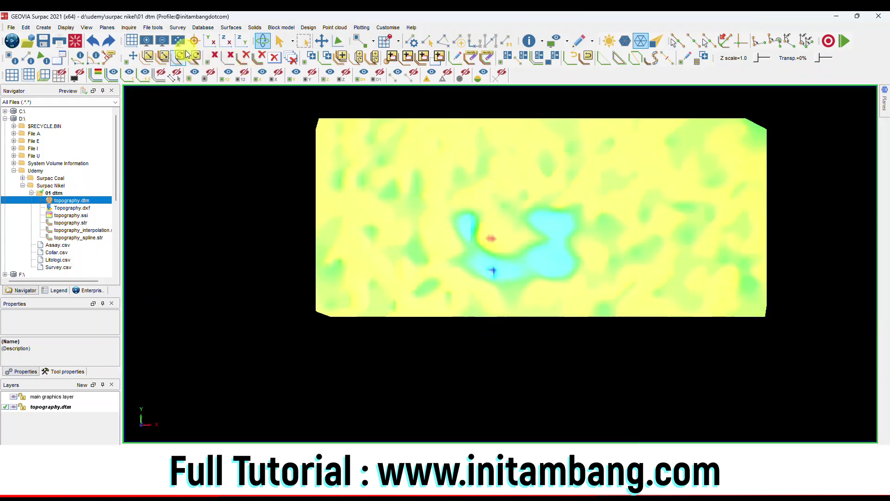
pyautogui.moveTo(499, 196); pyautogui.dragTo(502, 258)
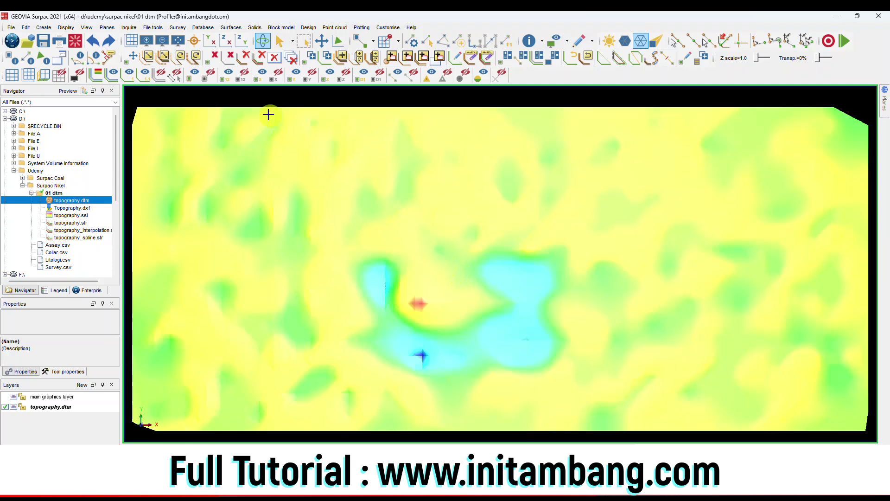
pyautogui.click(211, 45)
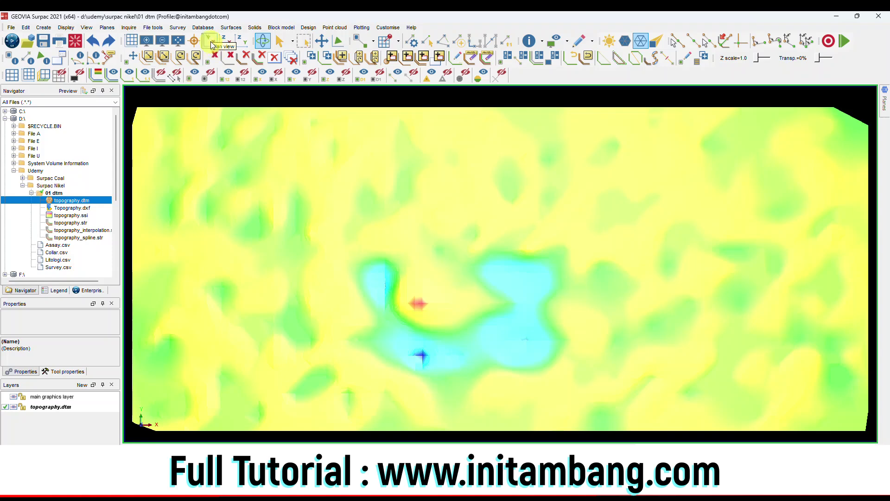
pyautogui.click(212, 45)
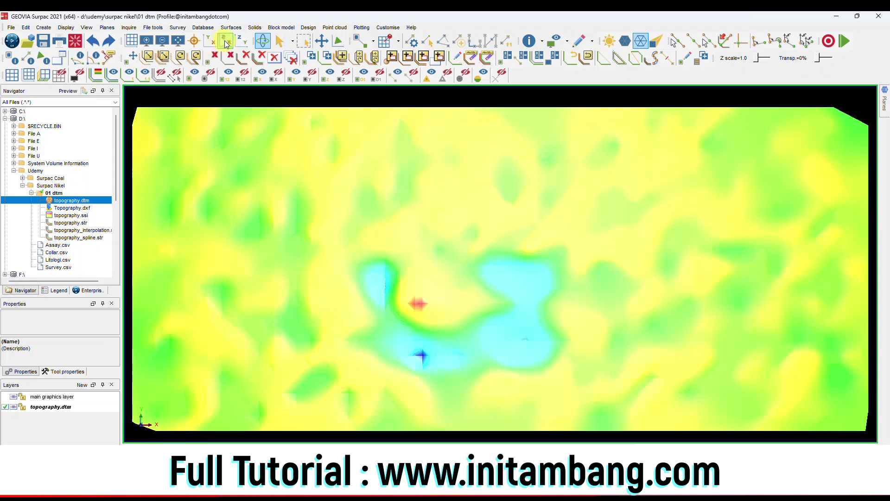
pyautogui.click(227, 43)
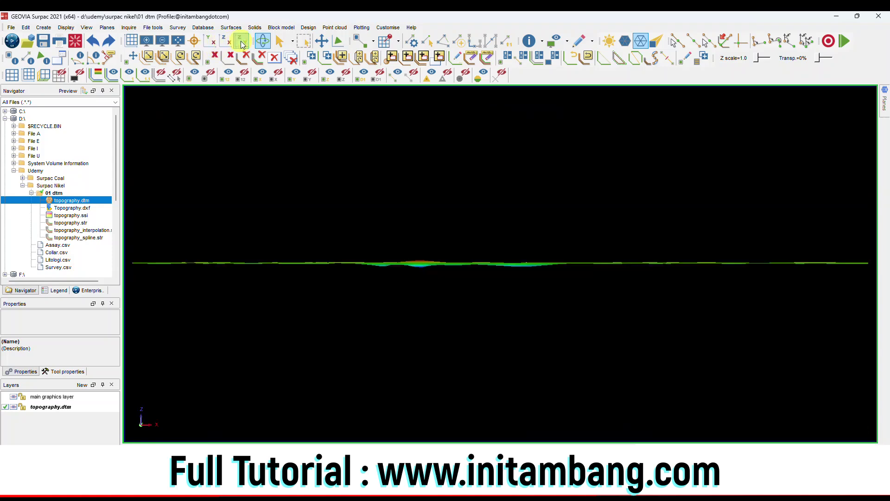
pyautogui.click(241, 42)
pyautogui.click(194, 42)
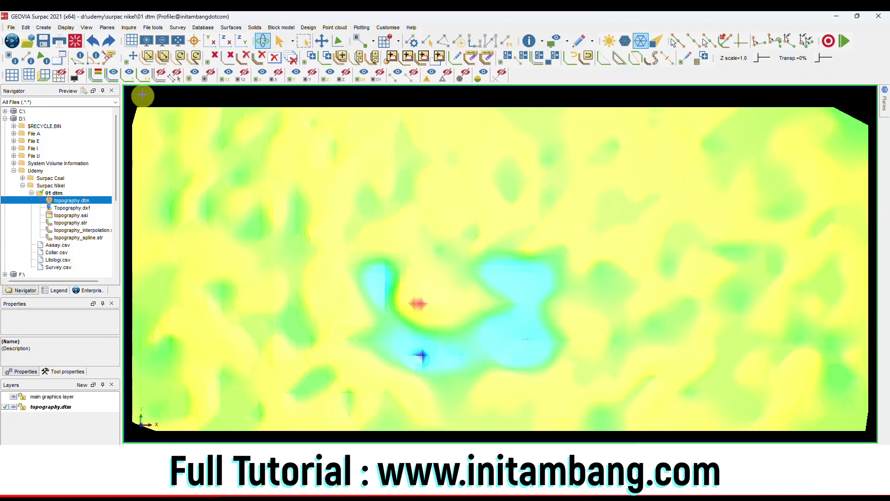
# Reset the graphics to clear the surface and open the topography.str contours.
pyautogui.click(78, 47)
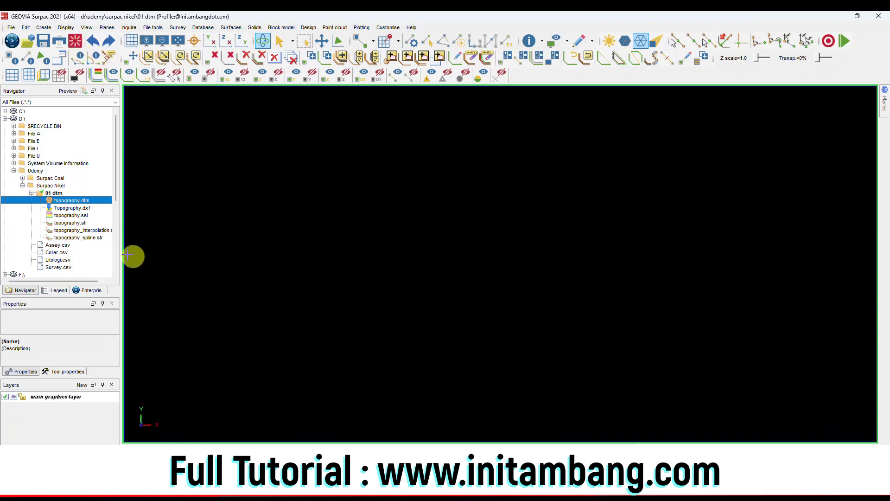
pyautogui.rightClick(80, 223)
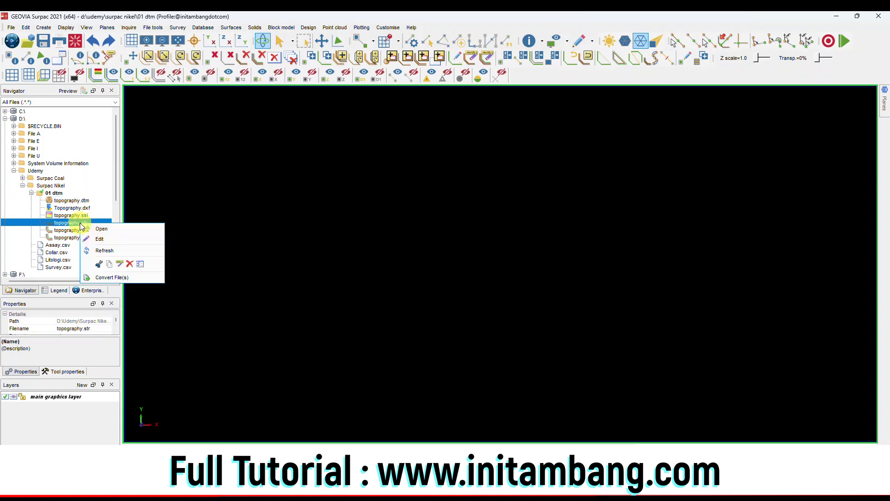
pyautogui.click(104, 228)
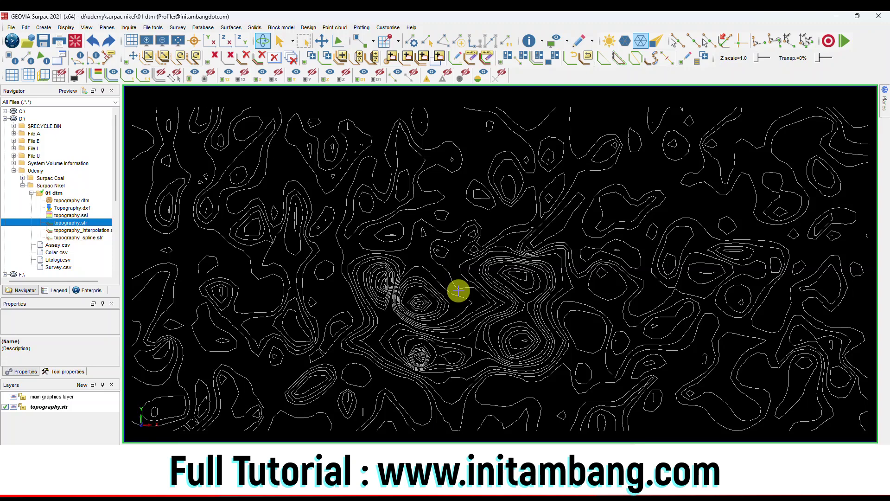
# Start drawing point attributes for topography.str and choose z as the description field.
pyautogui.click(26, 28)
pyautogui.moveTo(50, 57)
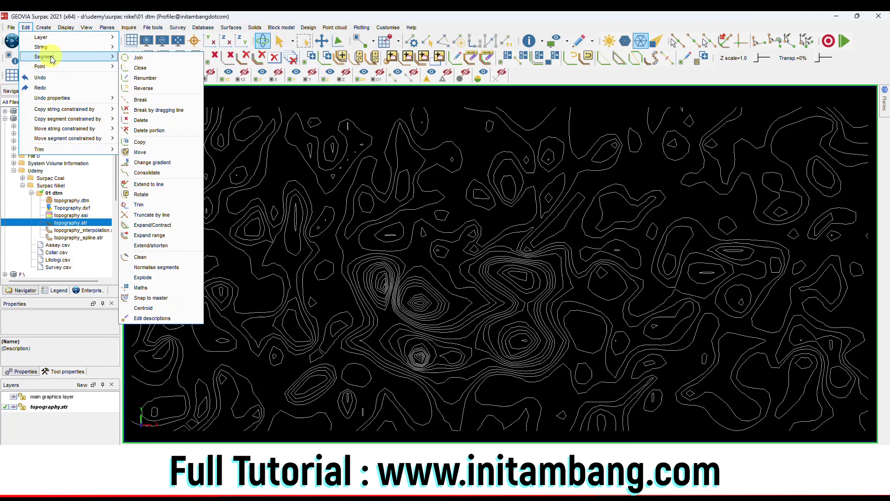
pyautogui.moveTo(65, 28)
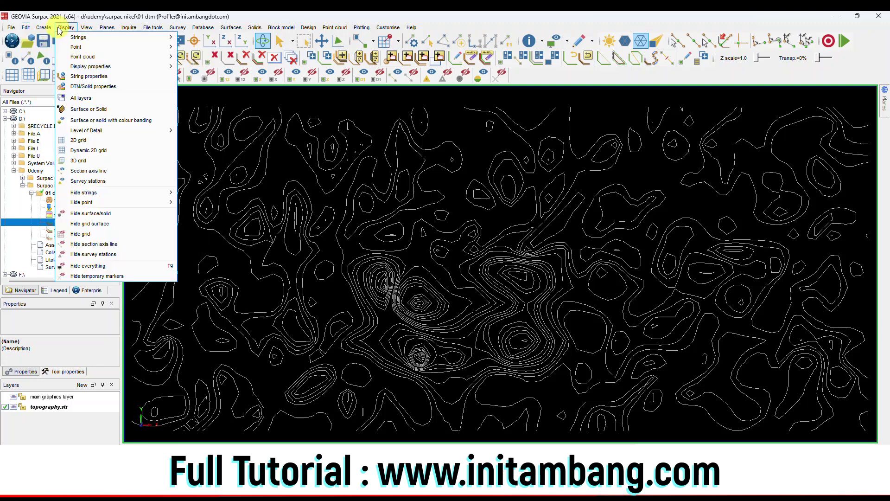
pyautogui.moveTo(76, 47)
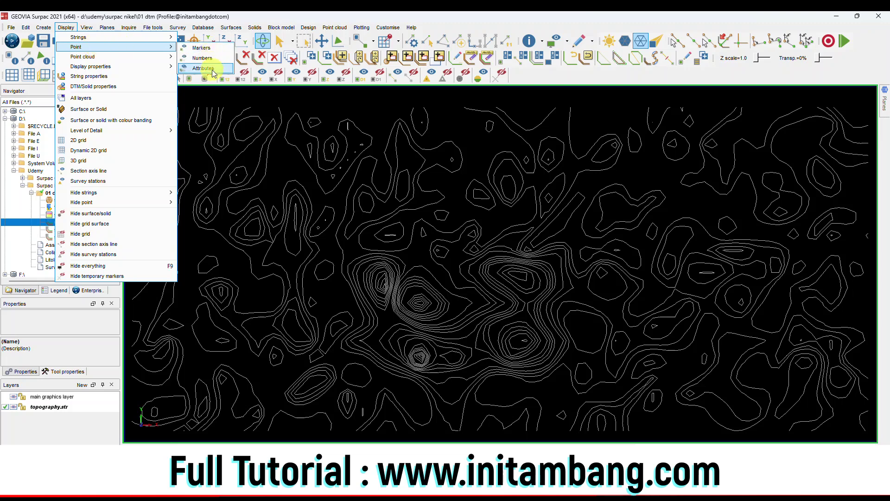
pyautogui.click(204, 68)
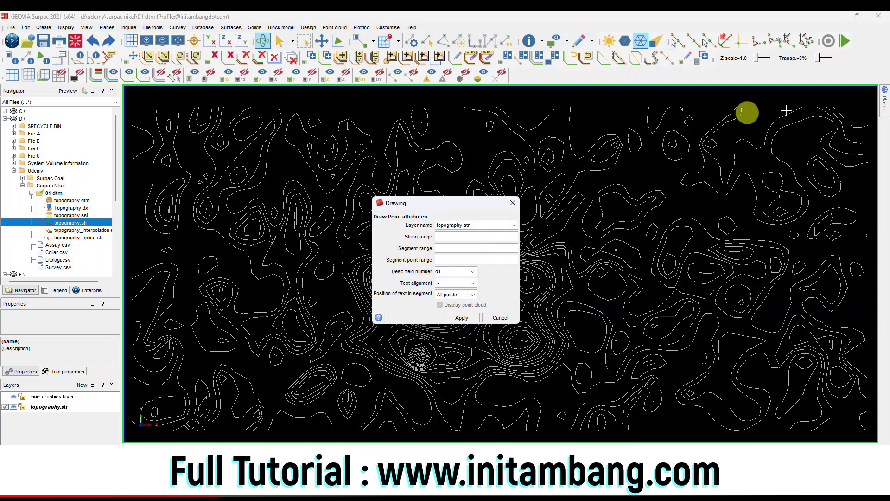
pyautogui.click(472, 271)
pyautogui.scroll(2, 453, 299)
pyautogui.click(446, 297)
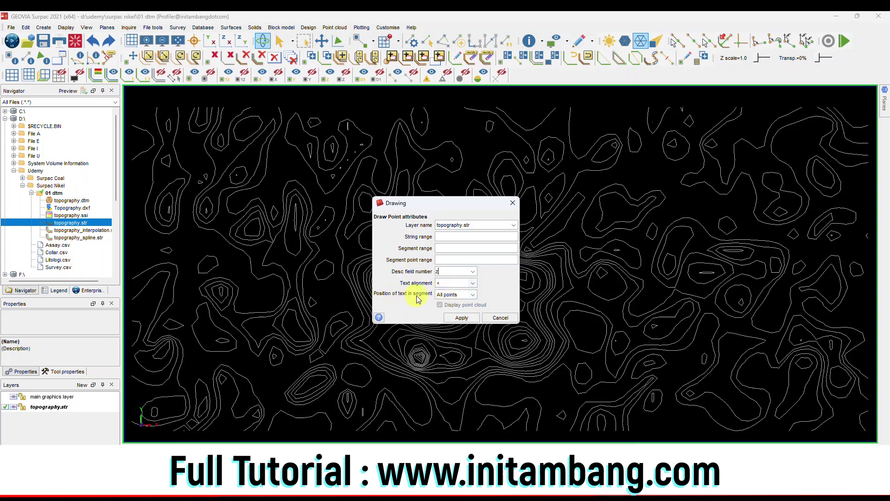
# Set the text position in each segment to Centroid and draw the elevation labels on the contours.
pyautogui.click(471, 296)
pyautogui.click(454, 320)
pyautogui.click(472, 295)
pyautogui.click(457, 304)
pyautogui.click(472, 295)
pyautogui.click(454, 308)
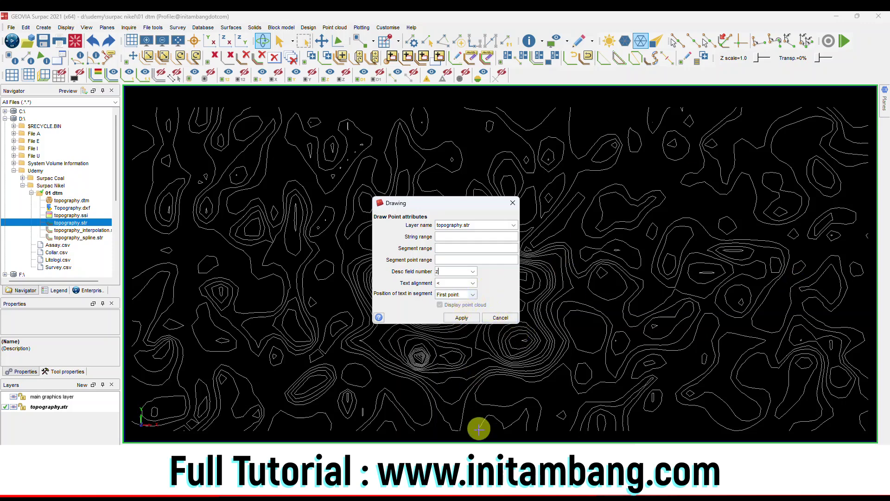
pyautogui.click(472, 295)
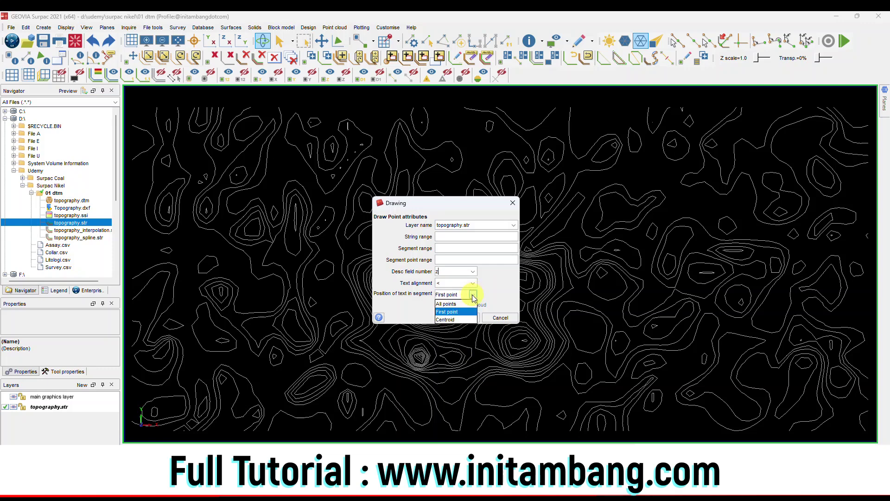
pyautogui.click(452, 320)
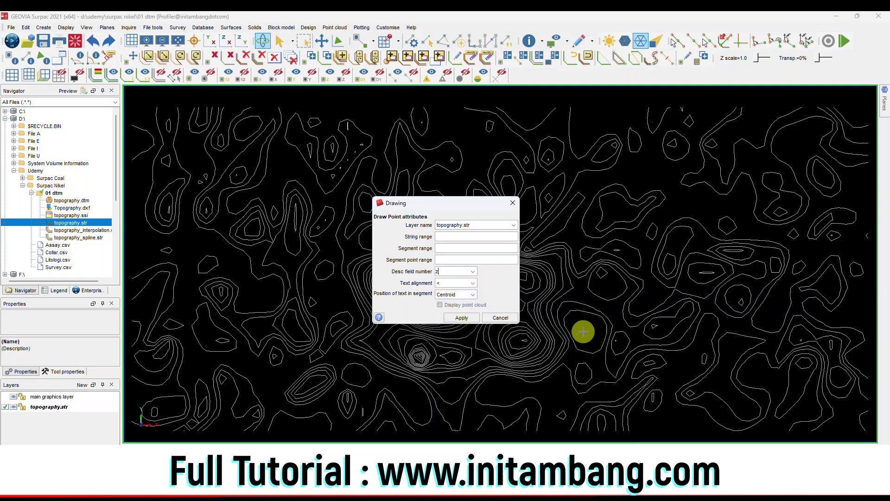
pyautogui.click(461, 317)
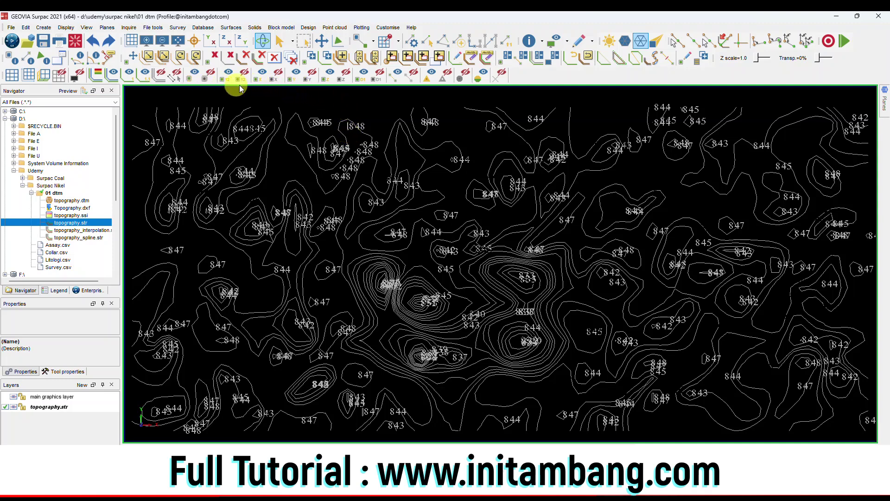
# Erase the point attribute labels from all points of topography.str.
pyautogui.click(344, 78)
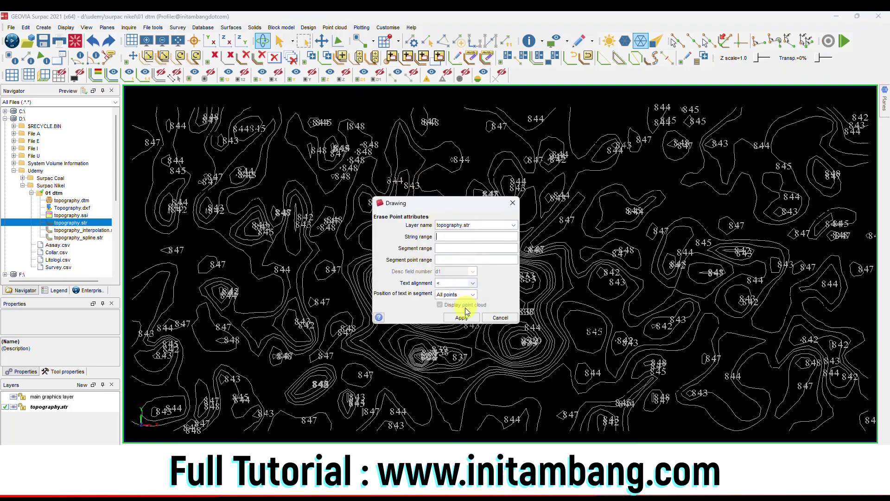
pyautogui.click(461, 317)
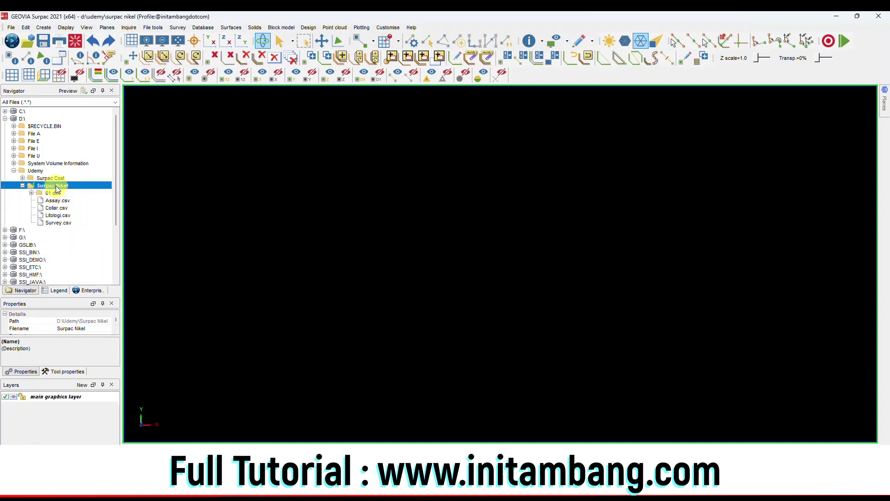
# Create a folder named 02 database in Surpac Nikel and set it as the work directory.
pyautogui.rightClick(56, 186)
pyautogui.click(78, 213)
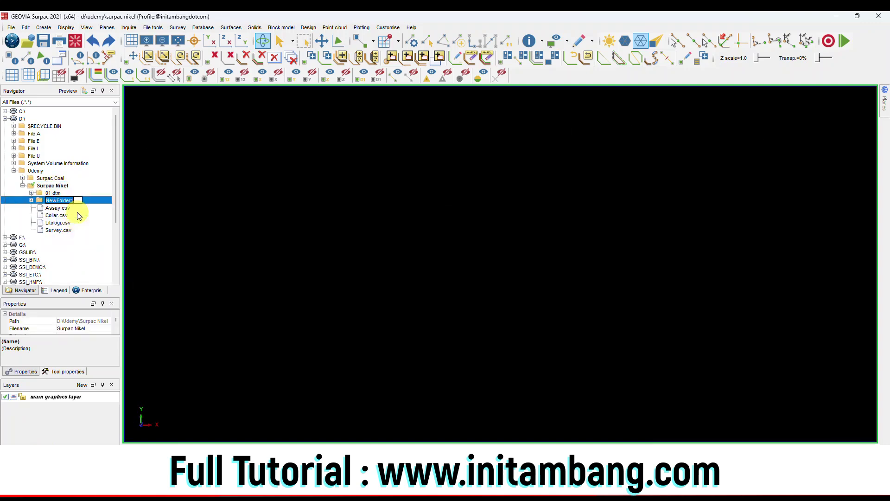
pyautogui.write('02')
pyautogui.press('Return')
pyautogui.click(59, 201)
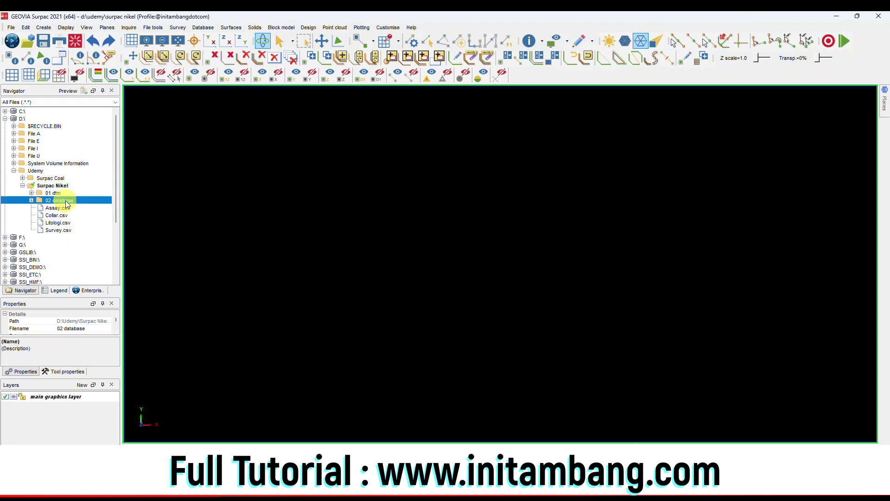
pyautogui.rightClick(69, 200)
pyautogui.click(95, 203)
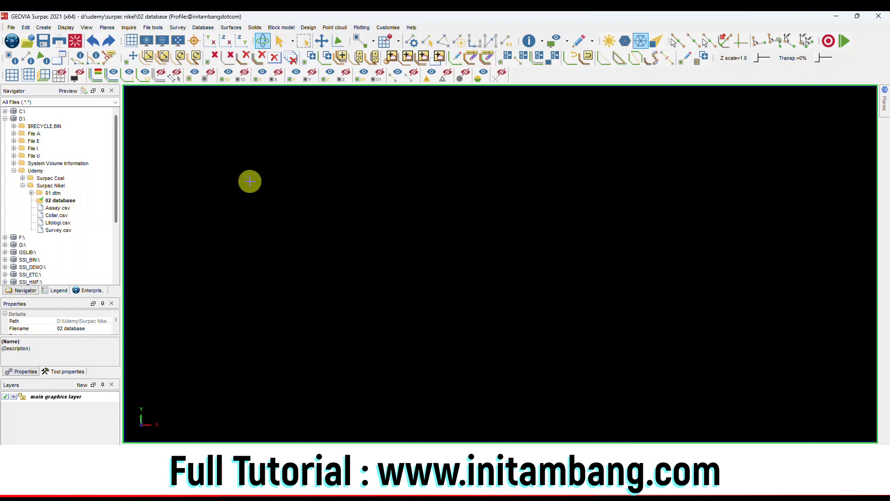
# View the database's assay table without any query constraints and look through its records.
pyautogui.click(213, 29)
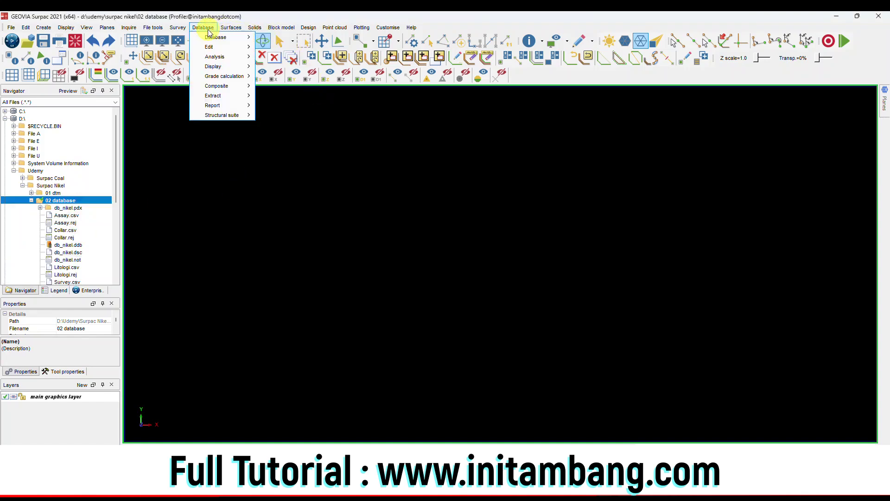
pyautogui.moveTo(211, 39)
pyautogui.click(280, 48)
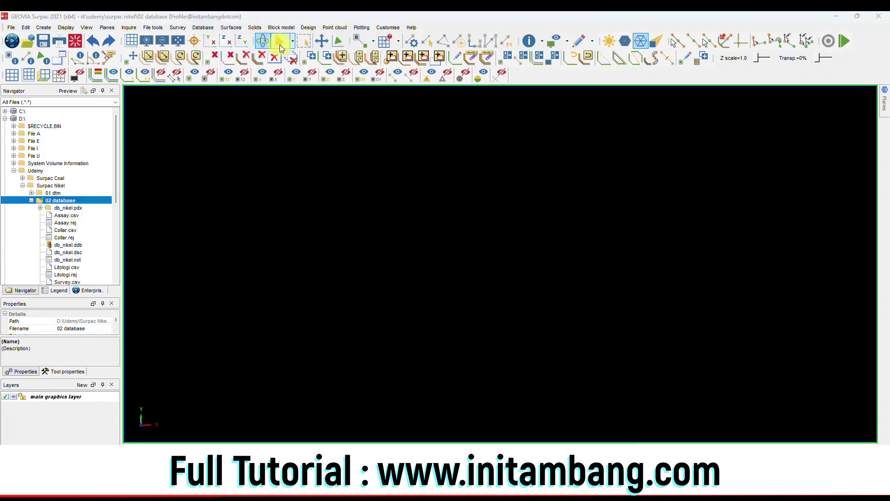
pyautogui.click(452, 287)
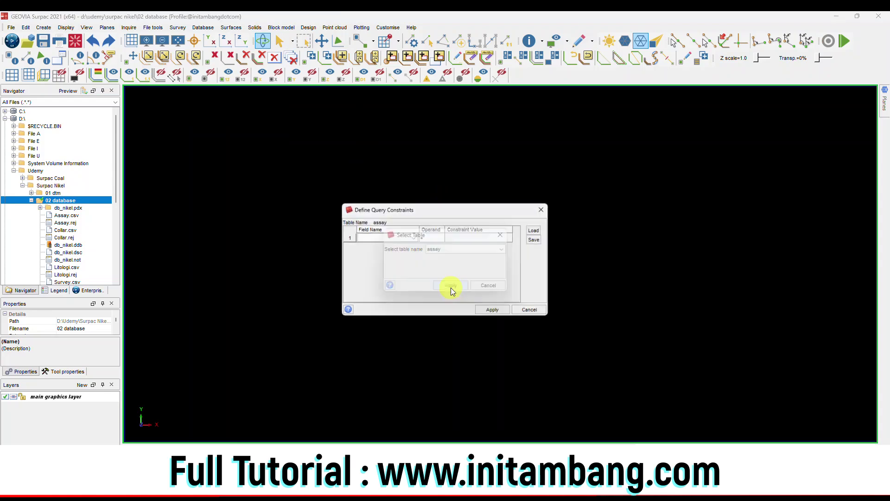
pyautogui.click(494, 311)
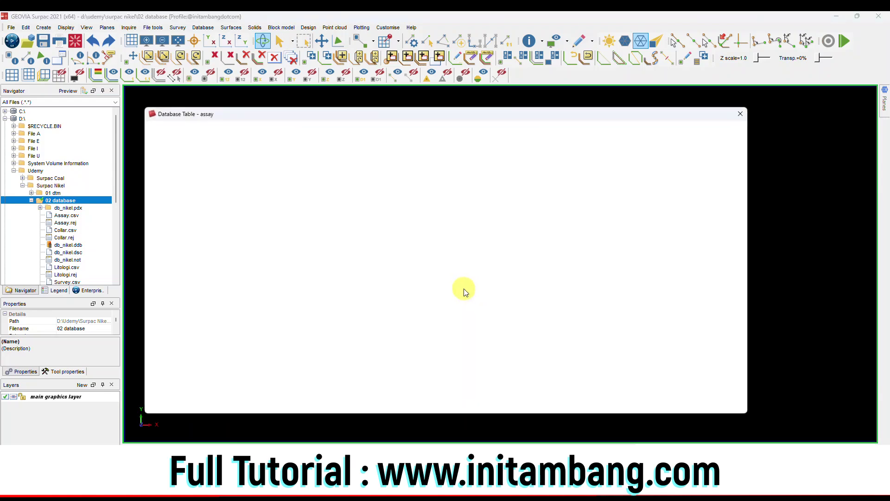
pyautogui.scroll(-5, 650, 220)
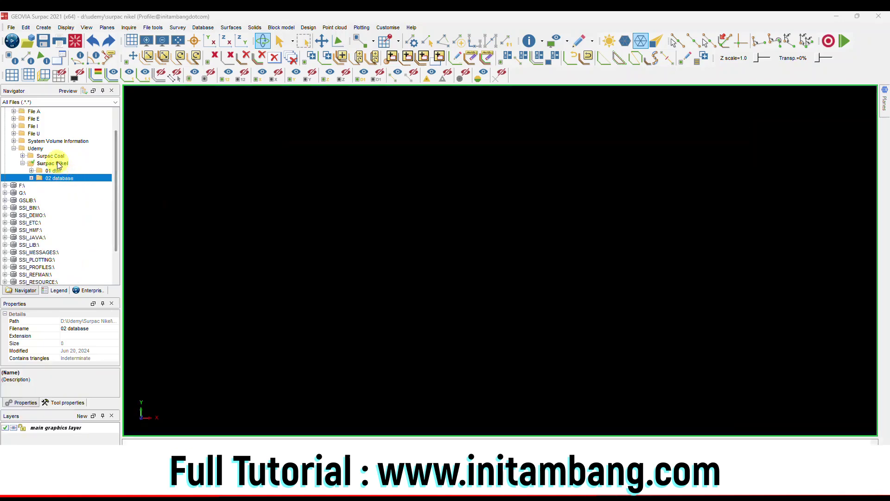
# Create a folder named 03 bor geologi in Surpac Nikel and set it as the work directory.
pyautogui.rightClick(59, 165)
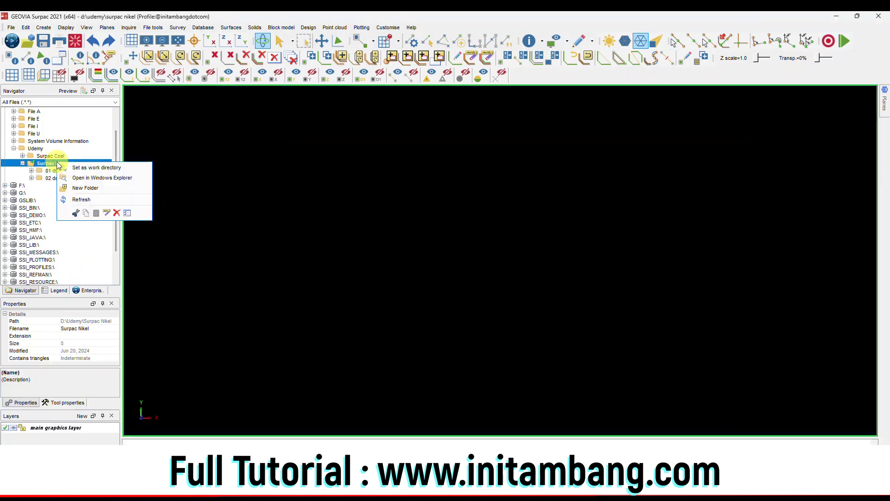
pyautogui.click(91, 190)
pyautogui.write('0')
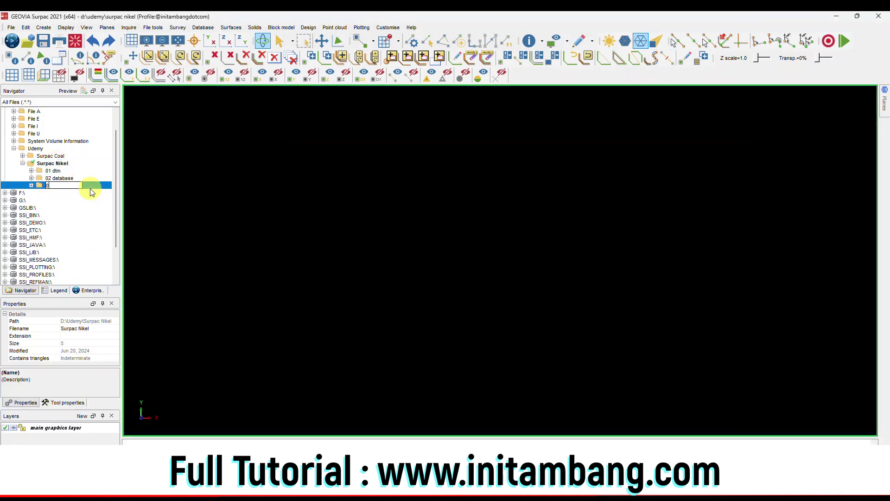
pyautogui.write('3 bor geologi')
pyautogui.press('Return')
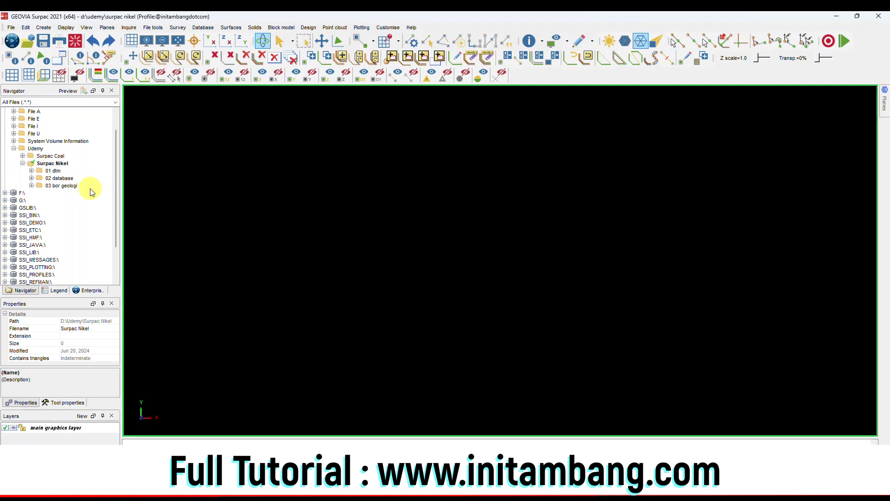
pyautogui.click(70, 186)
pyautogui.rightClick(72, 187)
pyautogui.click(78, 193)
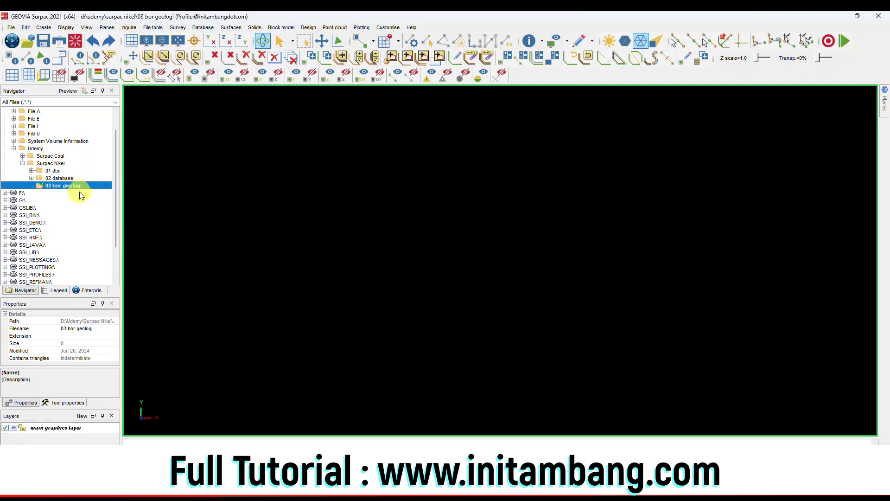
pyautogui.click(604, 335)
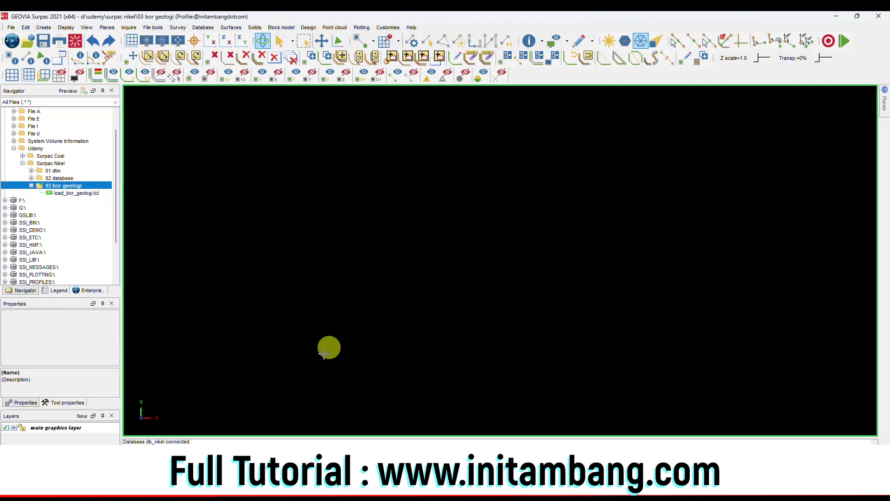
# Run the load_bor_geologi.tcl macro to display the boreholes and view them at an angle.
pyautogui.click(75, 193)
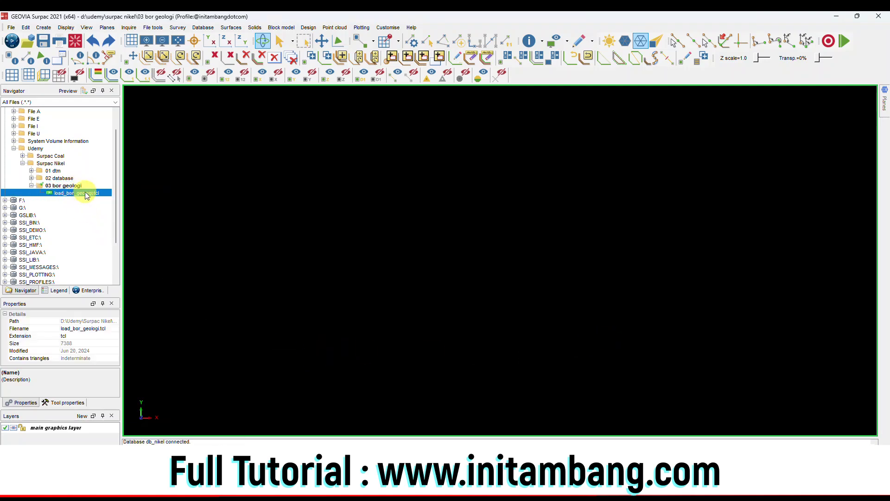
pyautogui.rightClick(85, 191)
pyautogui.click(94, 196)
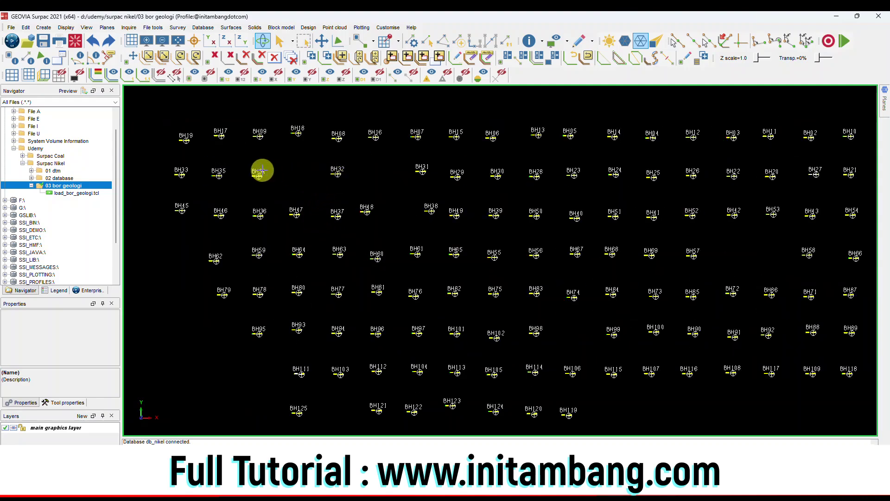
pyautogui.moveTo(520, 341); pyautogui.dragTo(476, 142)
pyautogui.press('Left')
pyautogui.press('Left')
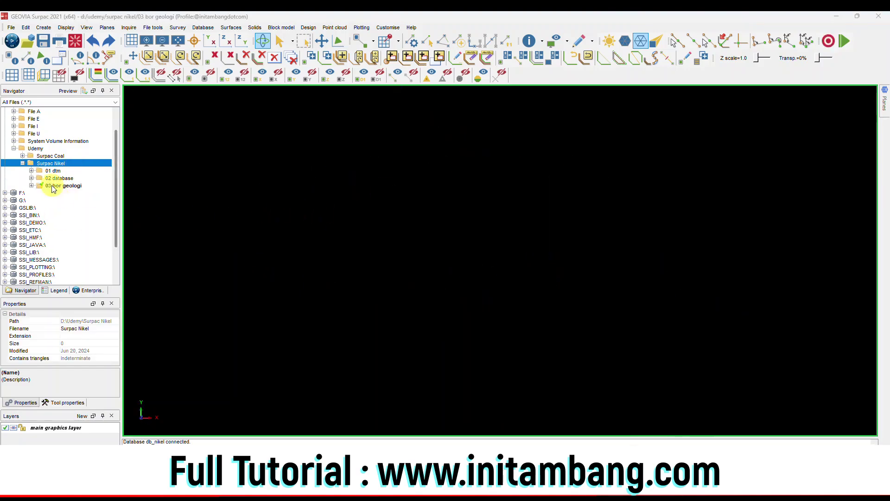
# Rerun load_bor_geologi.tcl from the 03 bor geologi folder to draw the boreholes in the cleared graphics.
pyautogui.click(31, 186)
pyautogui.rightClick(75, 192)
pyautogui.click(82, 200)
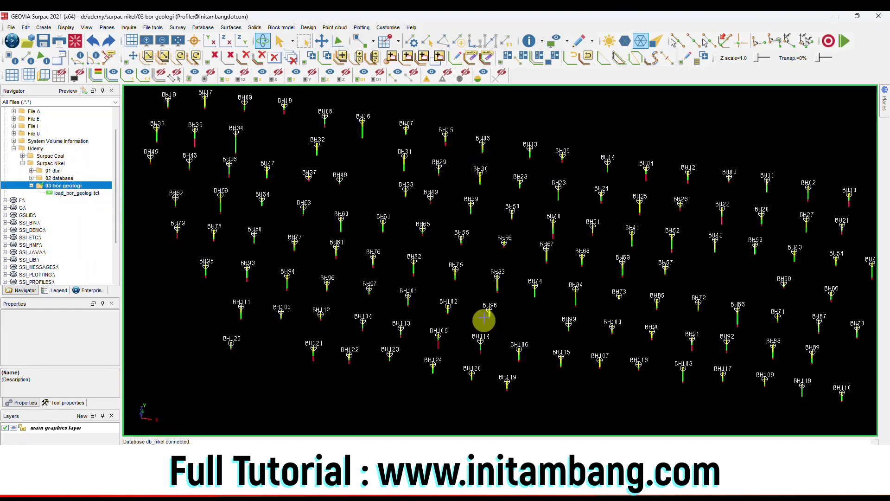
pyautogui.scroll(5, 480, 307)
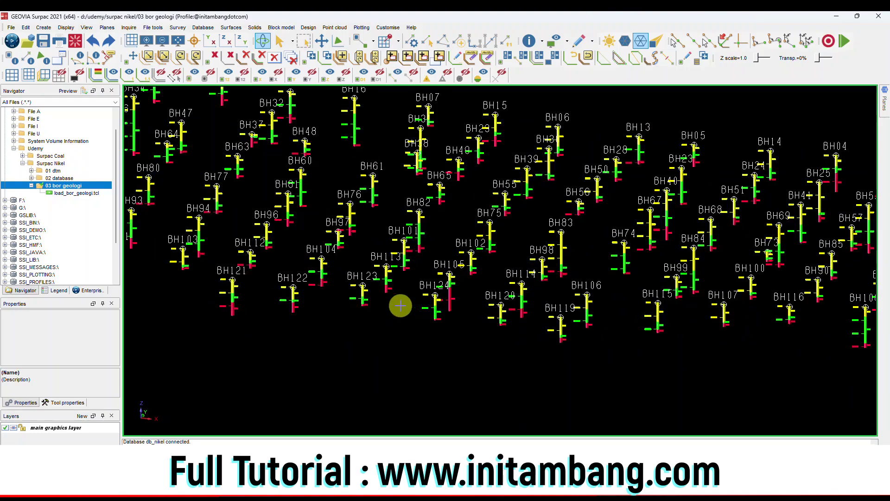
pyautogui.scroll(-4, 400, 305)
pyautogui.moveTo(437, 296); pyautogui.dragTo(424, 295)
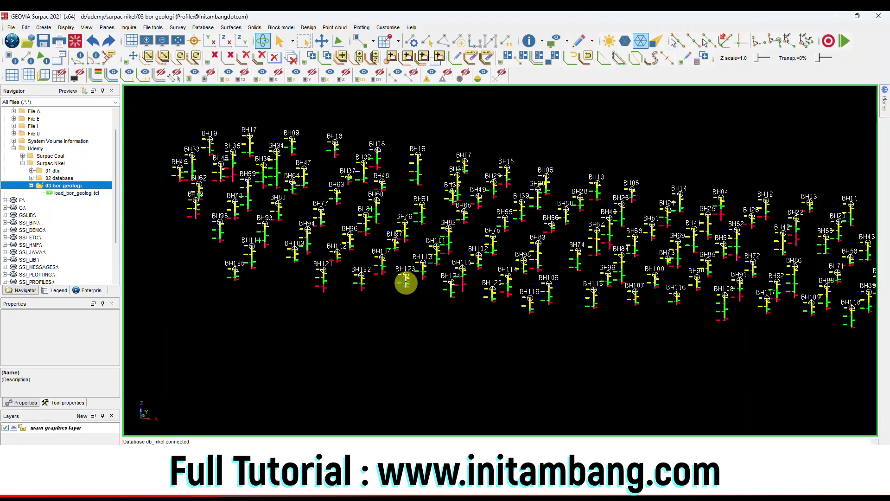
pyautogui.scroll(2, 378, 238)
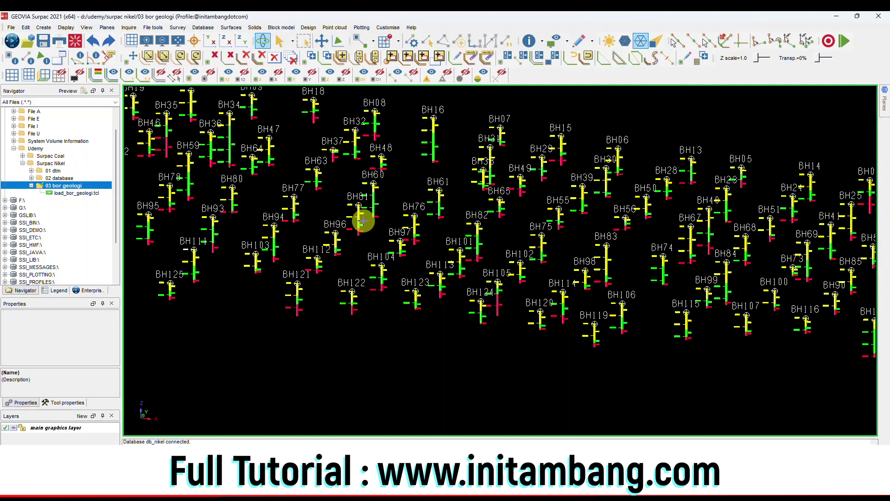
# Examine the lithology colours, rock codes and depth labels along borehole BH81 and its neighbours.
pyautogui.scroll(5, 363, 221)
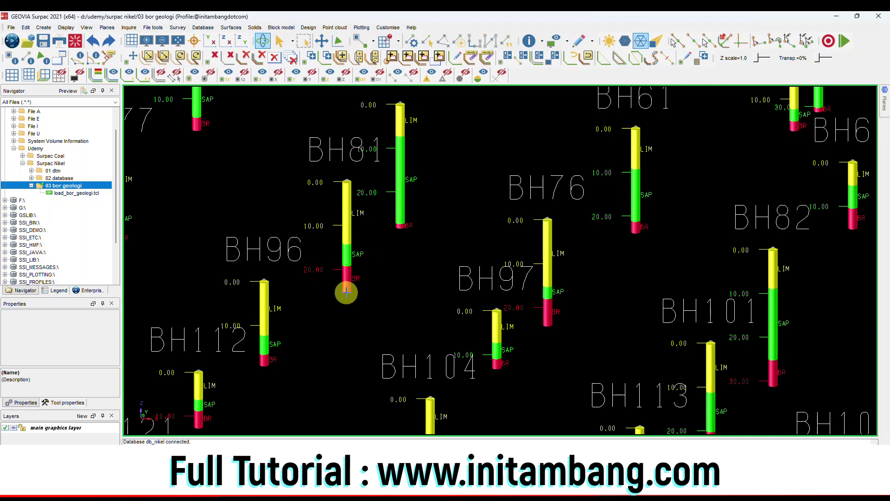
pyautogui.scroll(-4, 346, 292)
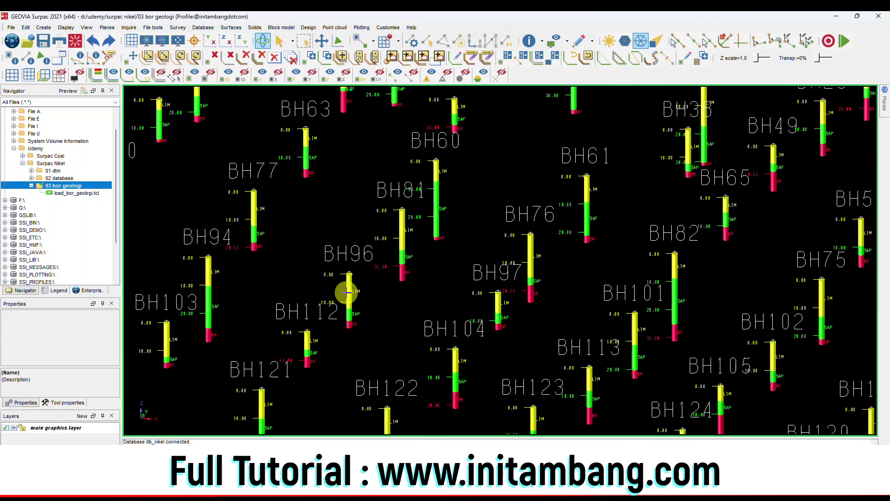
pyautogui.scroll(4, 415, 249)
pyautogui.moveTo(422, 225); pyautogui.dragTo(402, 259, button='middle')
pyautogui.scroll(3, 401, 258)
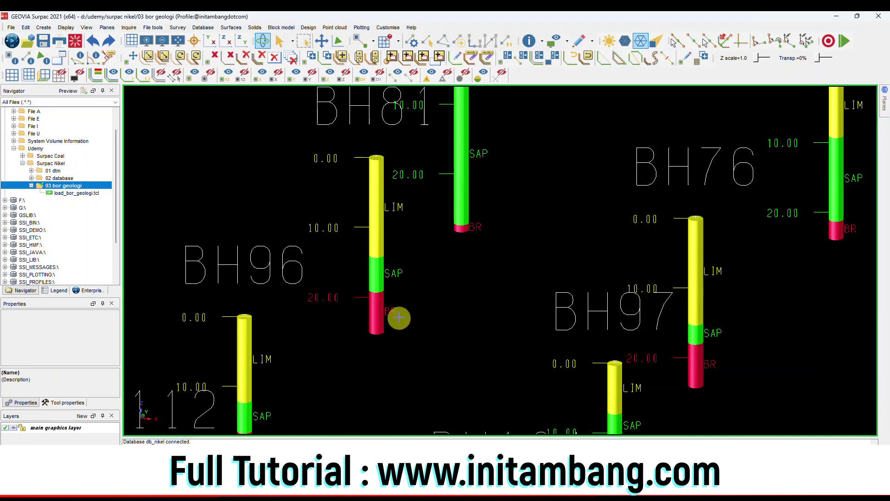
pyautogui.scroll(-2, 515, 215)
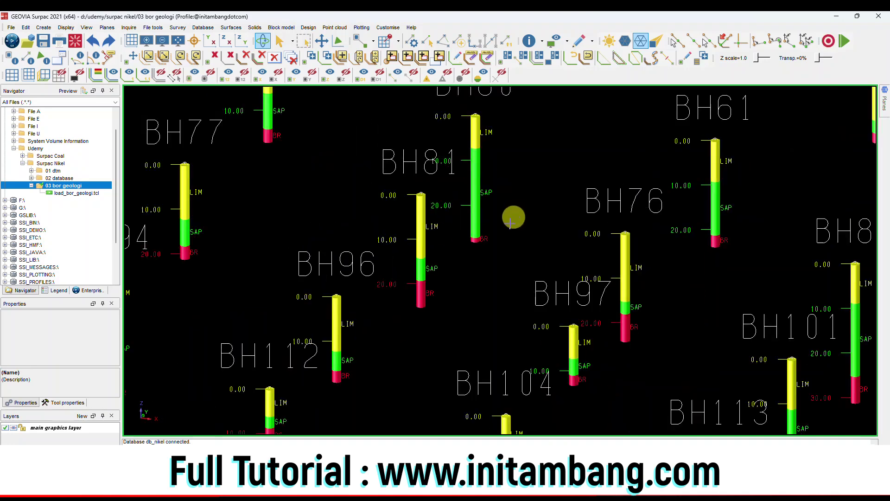
pyautogui.scroll(-2, 463, 264)
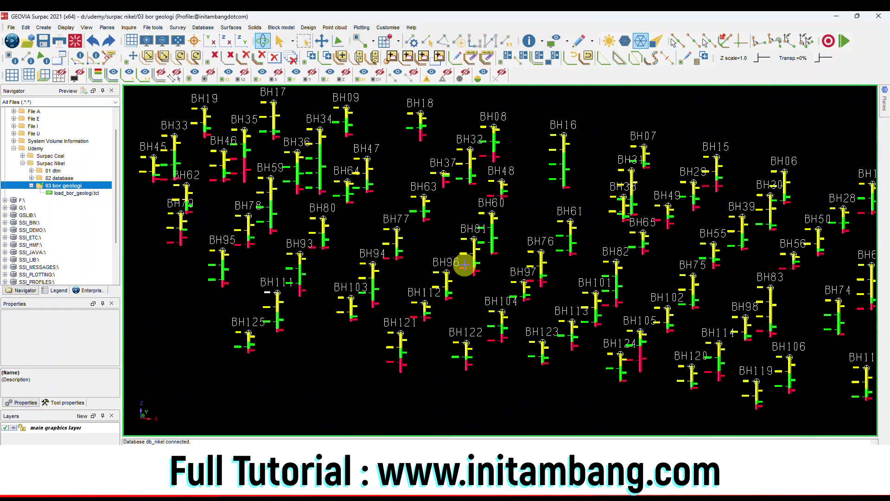
# Examine the LIM, SAP and BR intervals and their contacts along borehole BH77, comparing them with the surrounding boreholes.
pyautogui.scroll(3, 398, 263)
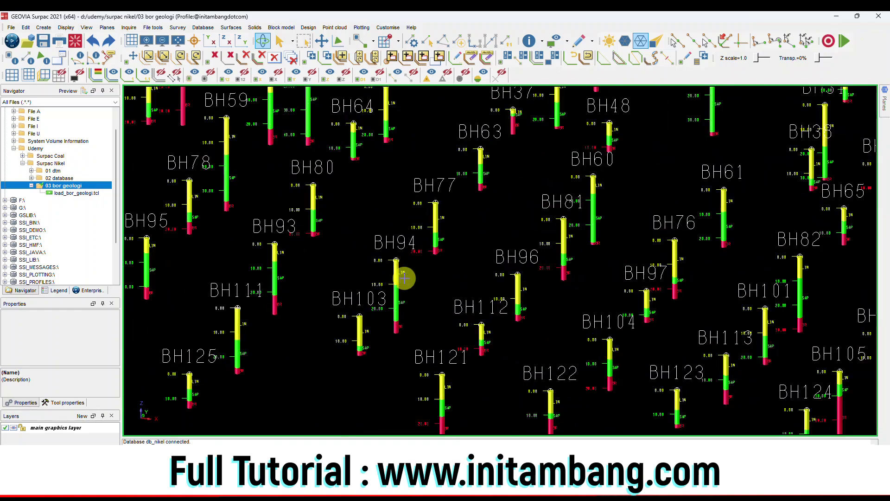
pyautogui.scroll(2, 405, 278)
pyautogui.scroll(-3, 458, 218)
pyautogui.scroll(5, 457, 222)
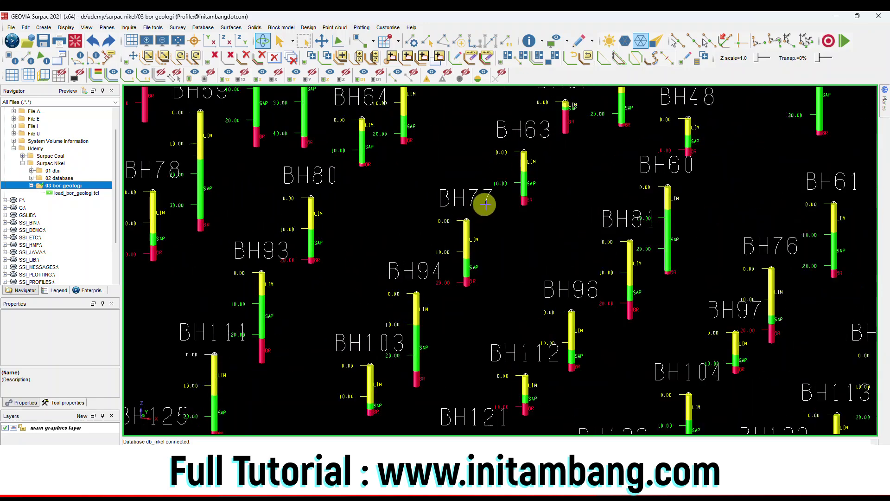
pyautogui.scroll(2, 474, 261)
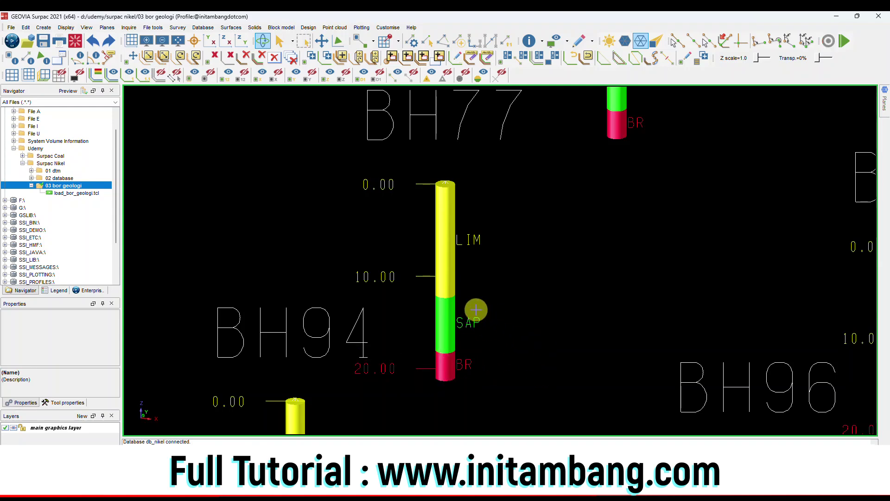
pyautogui.scroll(-5, 476, 309)
pyautogui.scroll(5, 477, 302)
pyautogui.scroll(3, 481, 288)
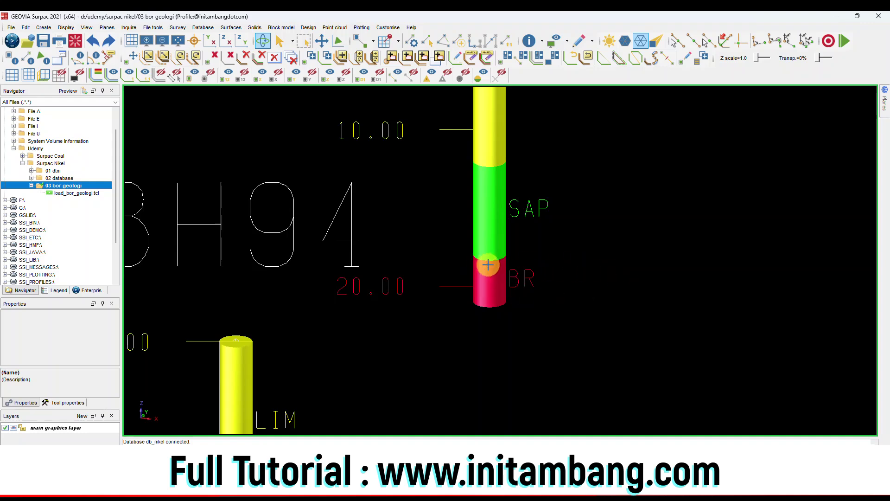
pyautogui.scroll(-3, 487, 259)
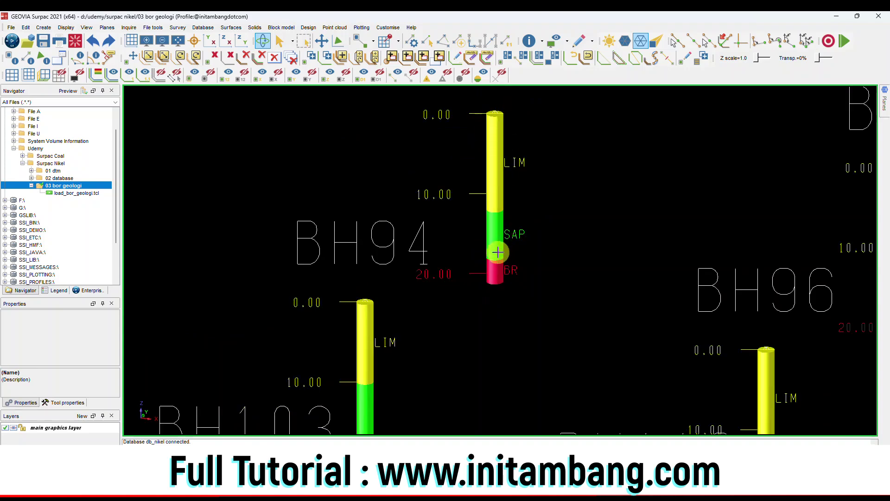
pyautogui.scroll(-3, 496, 252)
pyautogui.scroll(-5, 495, 252)
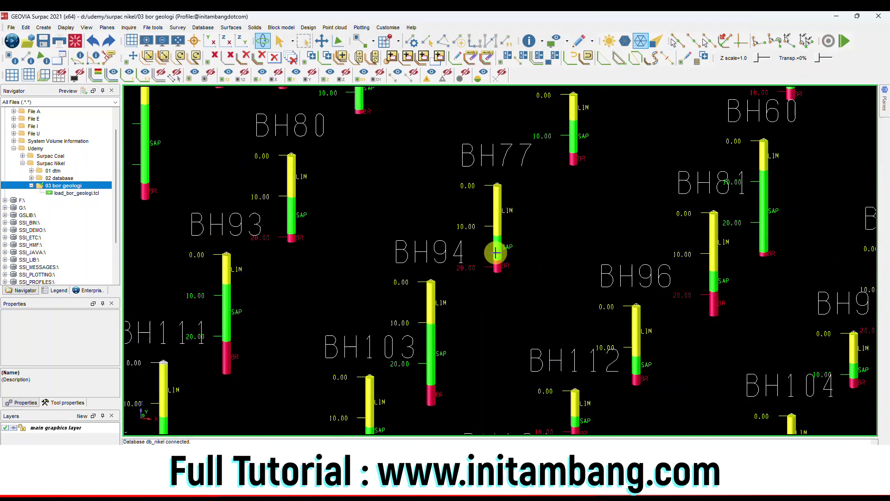
pyautogui.scroll(10, 494, 252)
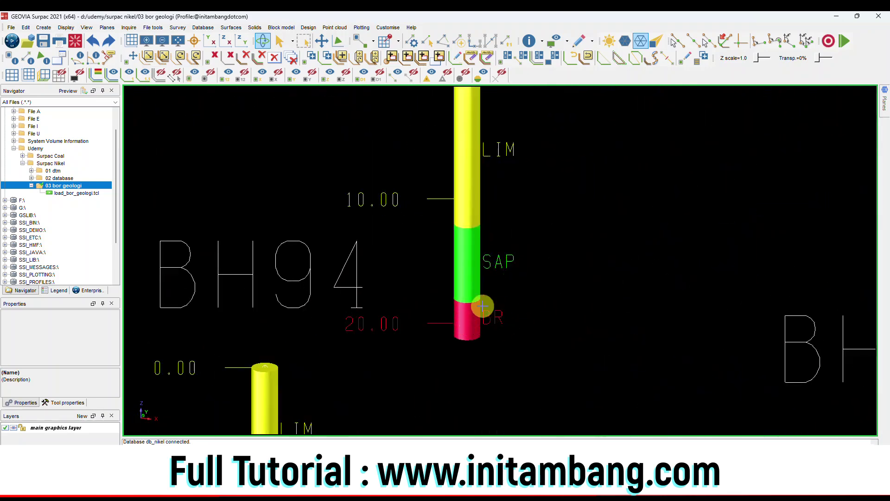
pyautogui.scroll(-1, 480, 304)
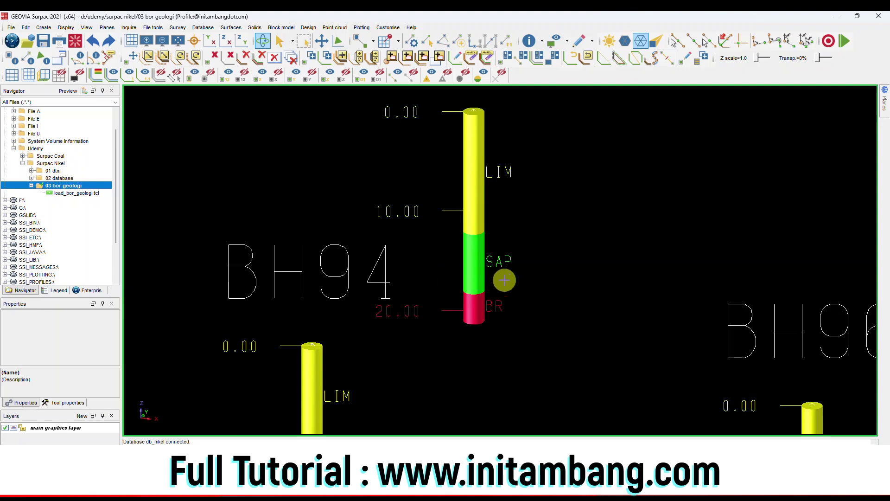
pyautogui.click(474, 296)
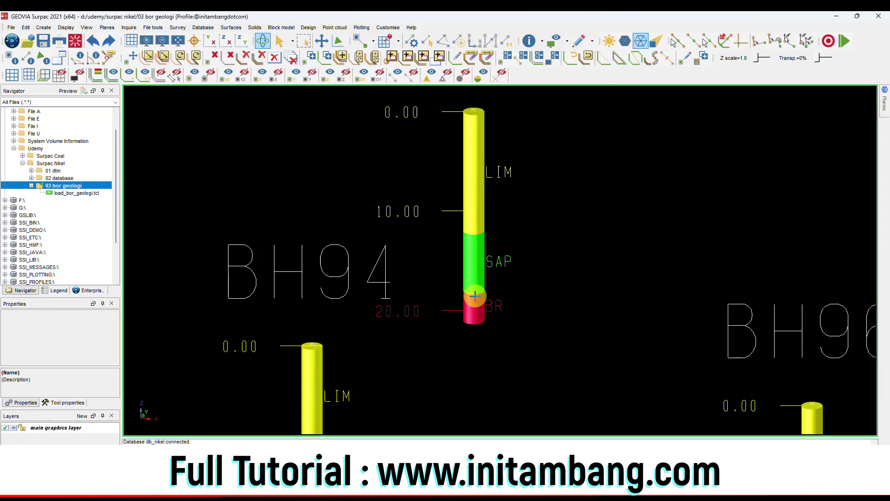
pyautogui.scroll(-5, 472, 295)
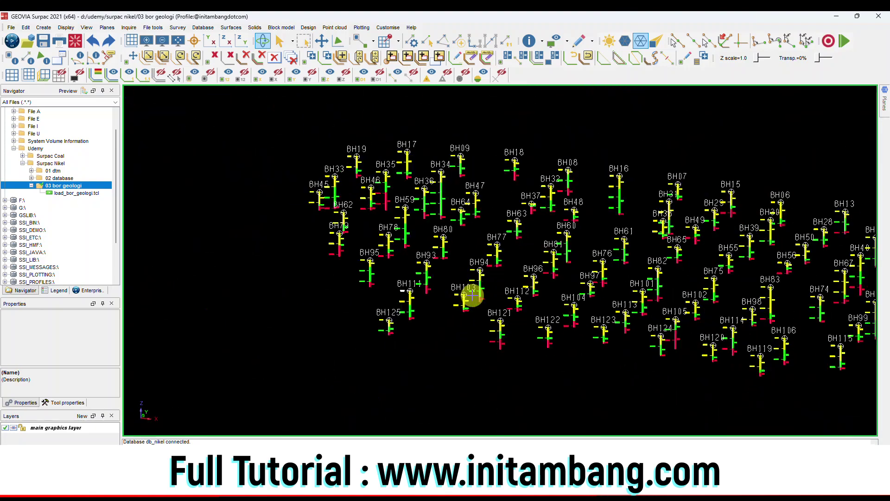
# Create a folder named 04 perlapisan inside the Surpac Nikel folder and set it as the work directory.
pyautogui.click(31, 186)
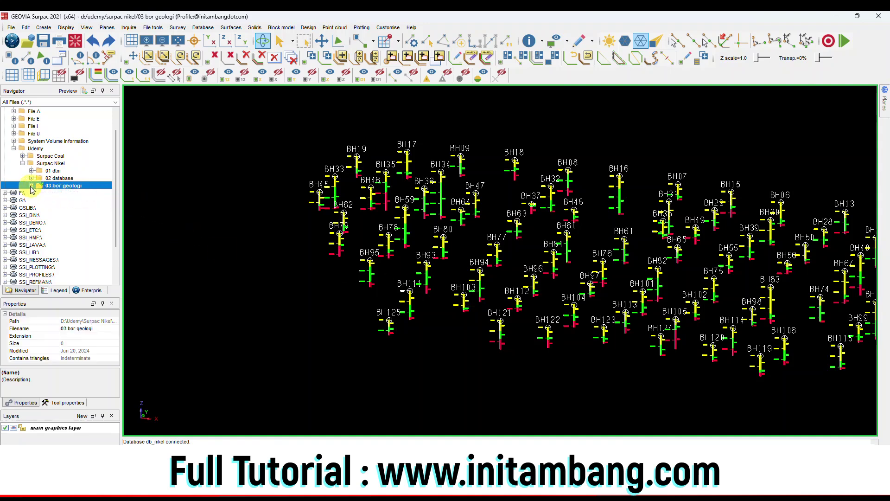
pyautogui.click(56, 164)
pyautogui.rightClick(56, 164)
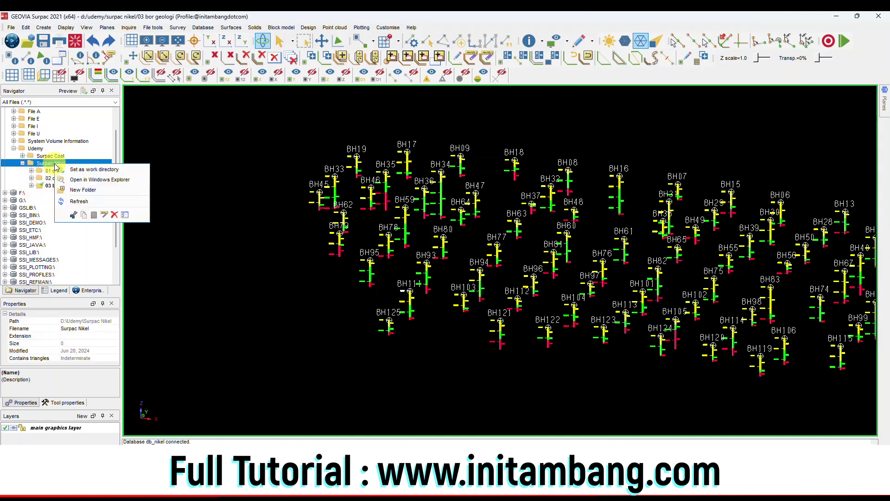
pyautogui.click(83, 189)
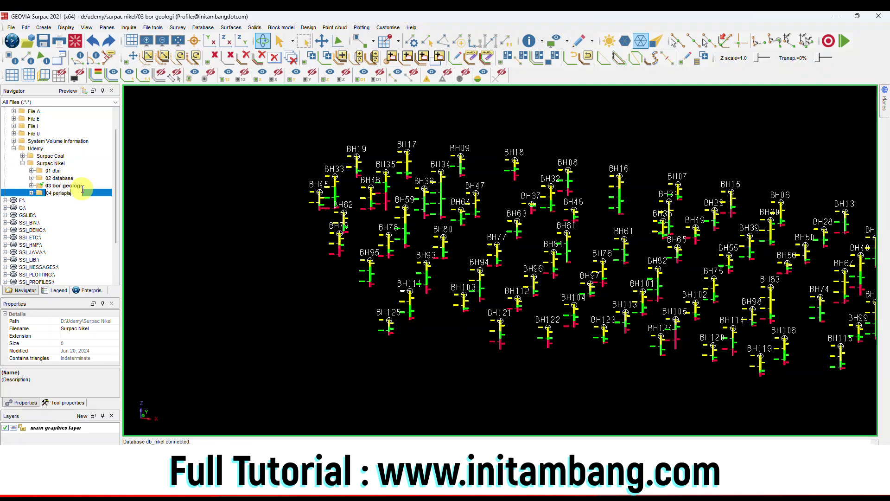
pyautogui.write('04 perlapisan')
pyautogui.press('Return')
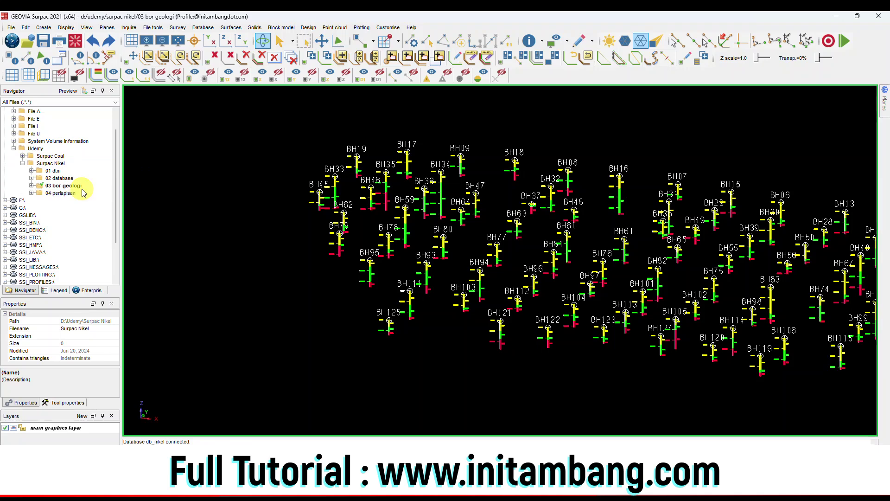
pyautogui.click(72, 194)
pyautogui.rightClick(73, 195)
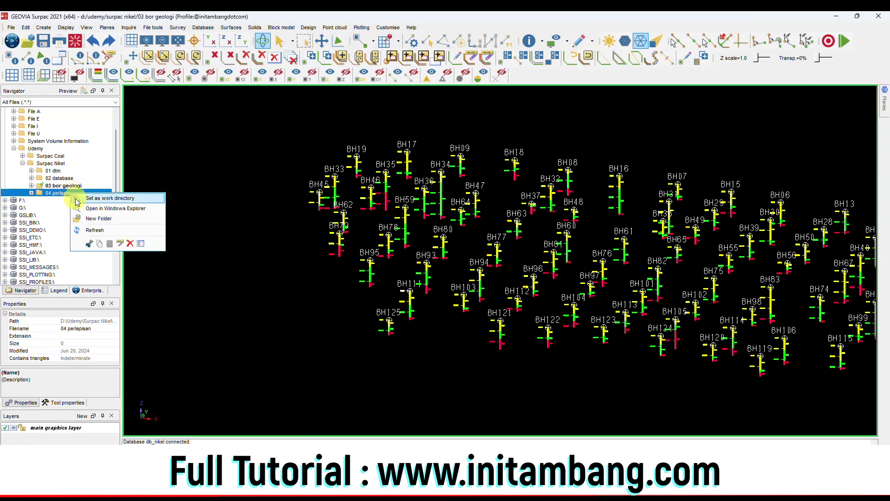
pyautogui.click(76, 198)
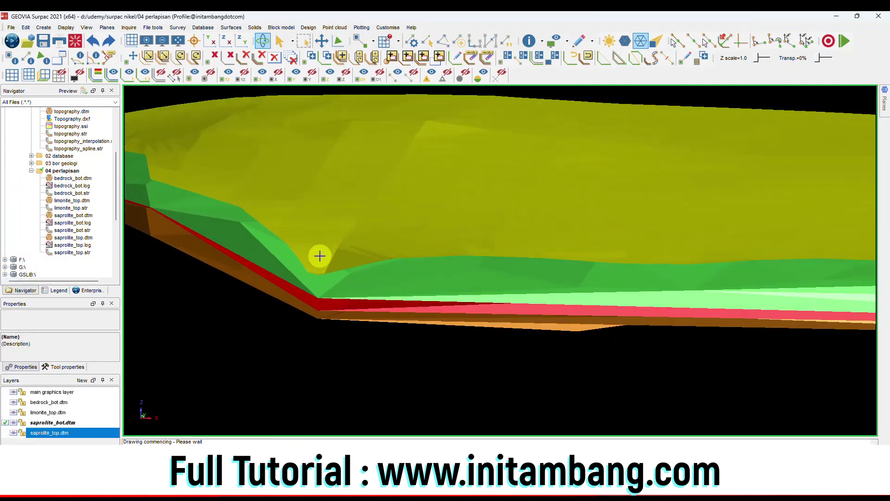
pyautogui.scroll(2, 318, 255)
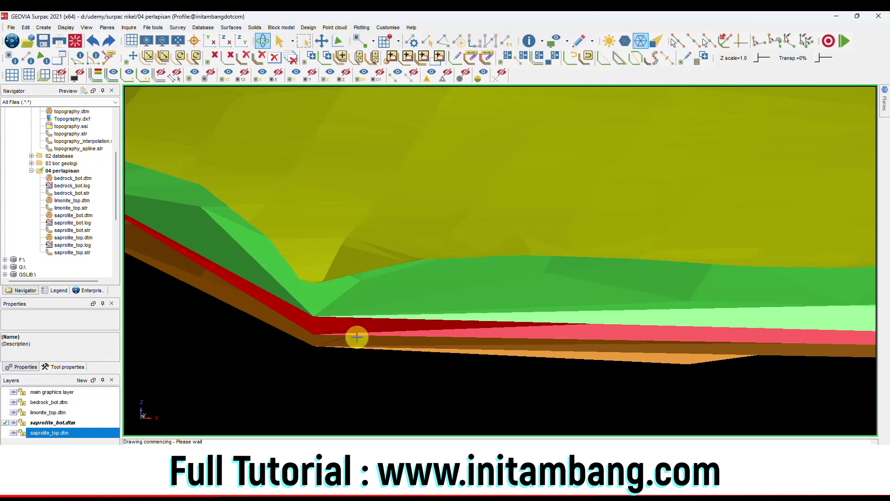
pyautogui.scroll(-3, 357, 337)
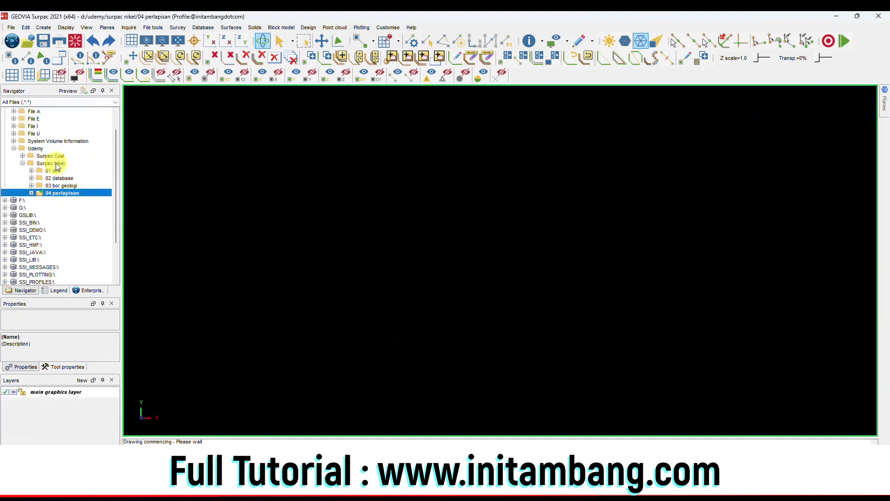
# Create another new folder inside the Surpac Nikel folder.
pyautogui.click(56, 162)
pyautogui.rightClick(55, 163)
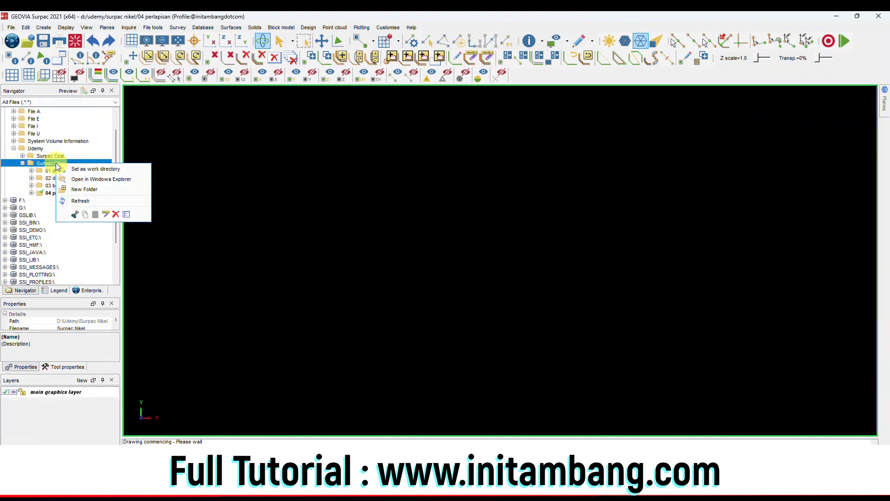
# Create a folder named 05 solid model inside the Surpac Nikel folder.
pyautogui.click(86, 187)
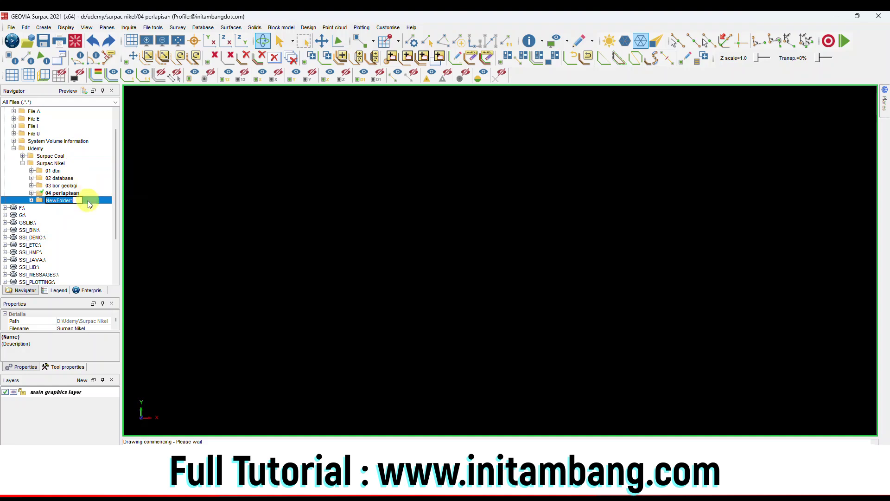
pyautogui.write('05 solid model')
pyautogui.press('Return')
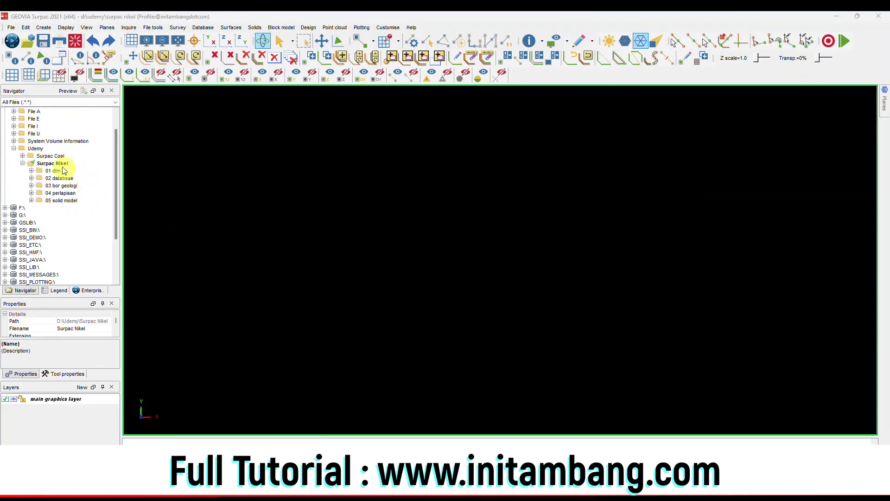
# Create a folder named 06 block model inside Surpac Nikel and set it as the work directory.
pyautogui.doubleClick(59, 163)
pyautogui.rightClick(64, 166)
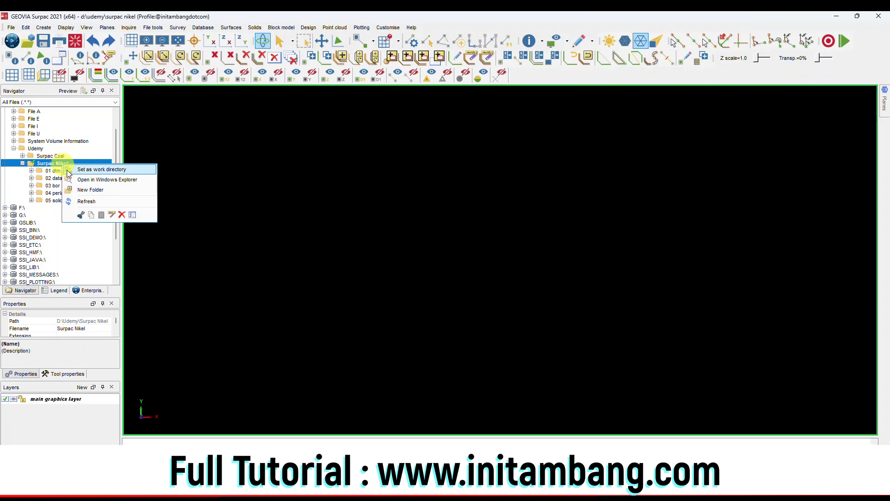
pyautogui.click(87, 189)
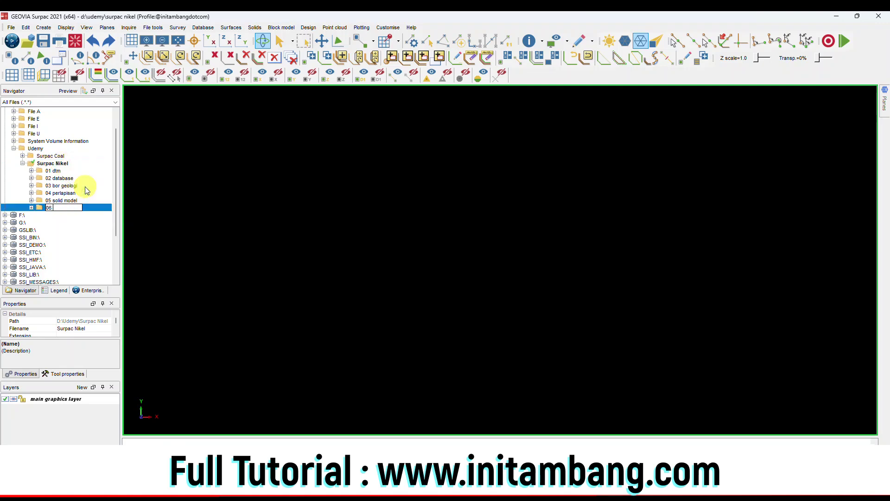
pyautogui.write('lock model')
pyautogui.press('Return')
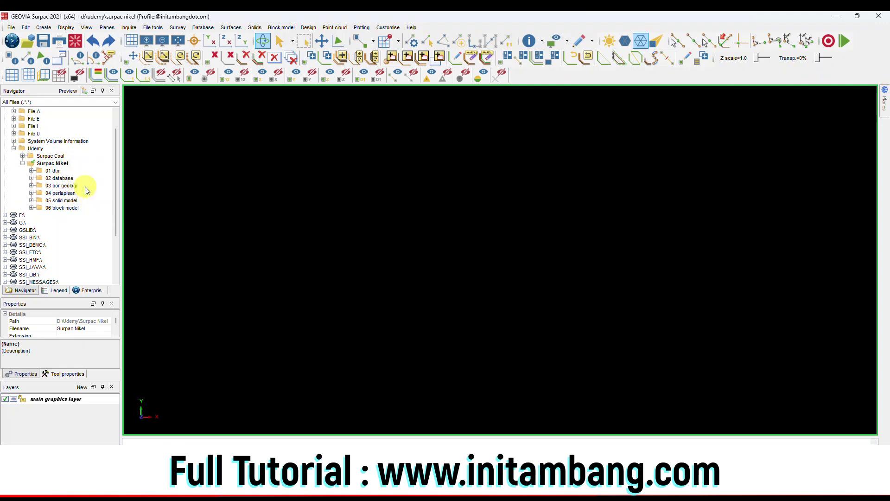
pyautogui.click(73, 207)
pyautogui.rightClick(72, 207)
pyautogui.click(87, 212)
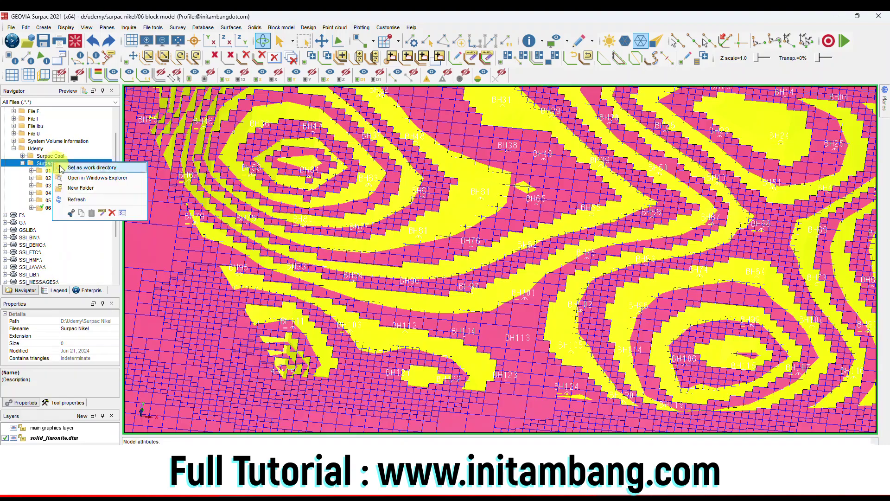
# Create a folder named 07 attributes inside Surpac Nikel and set it as the work directory.
pyautogui.click(78, 203)
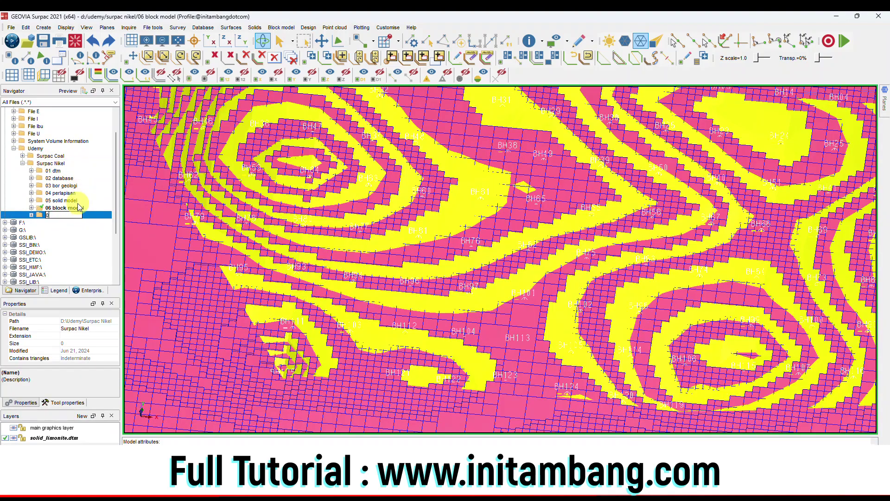
pyautogui.write('07 attributes')
pyautogui.press('Return')
pyautogui.rightClick(55, 217)
pyautogui.click(92, 221)
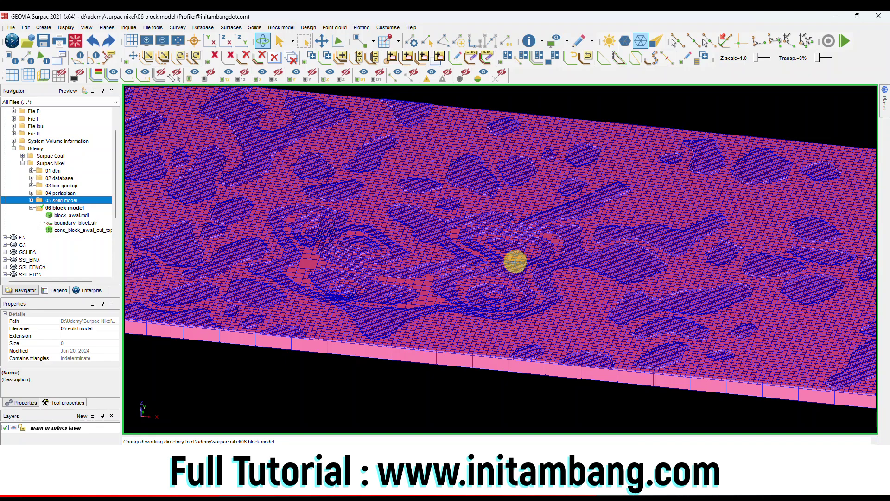
# Inspect the attributes of a block near the model's centre and of one inside the yellow limonite area.
pyautogui.click(515, 260)
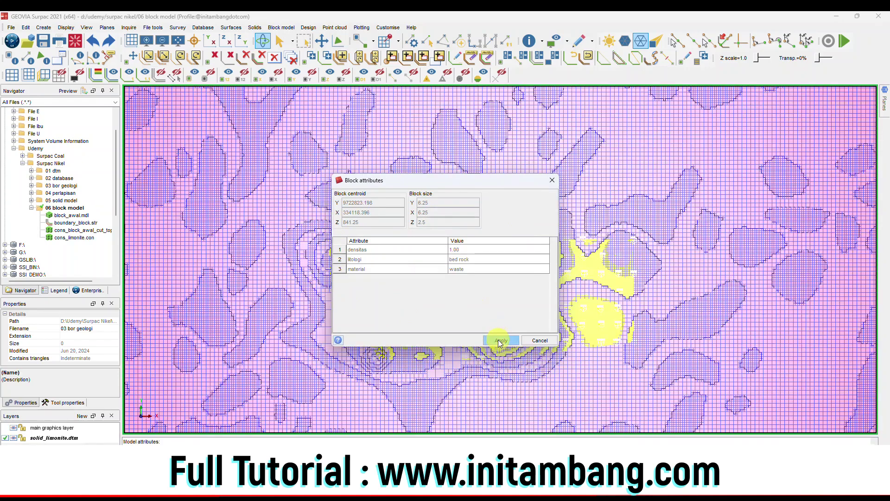
pyautogui.click(501, 341)
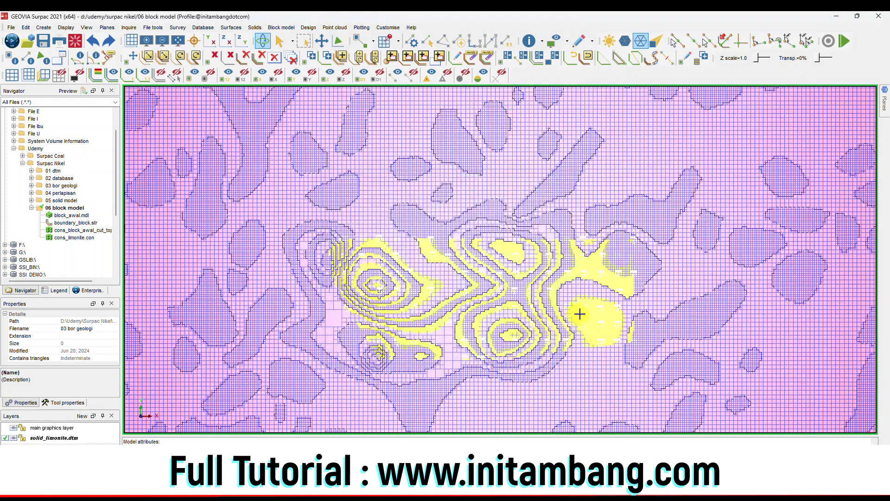
pyautogui.click(588, 312)
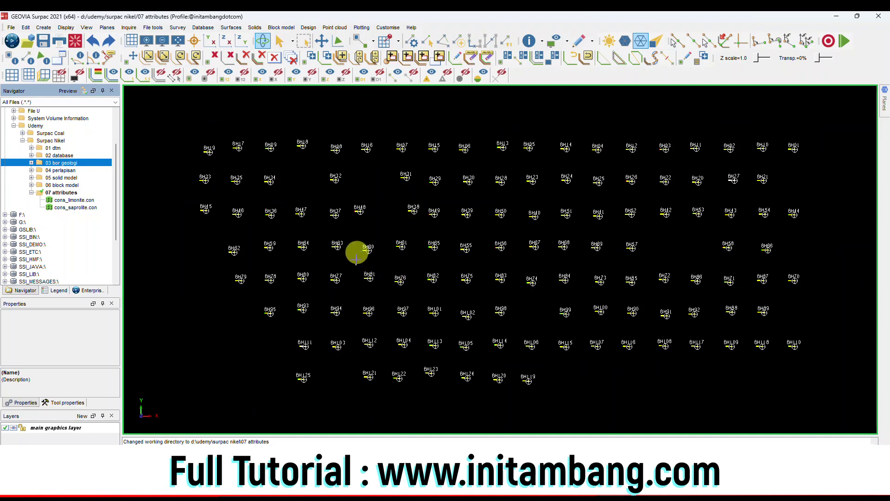
# Create a folder named 08 composite inside Surpac Nikel and set it as the work directory.
pyautogui.click(51, 140)
pyautogui.rightClick(56, 141)
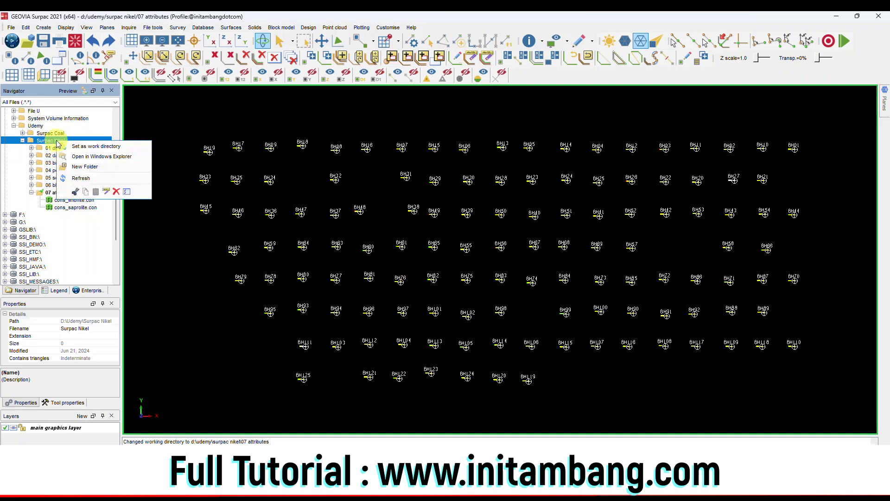
pyautogui.click(85, 165)
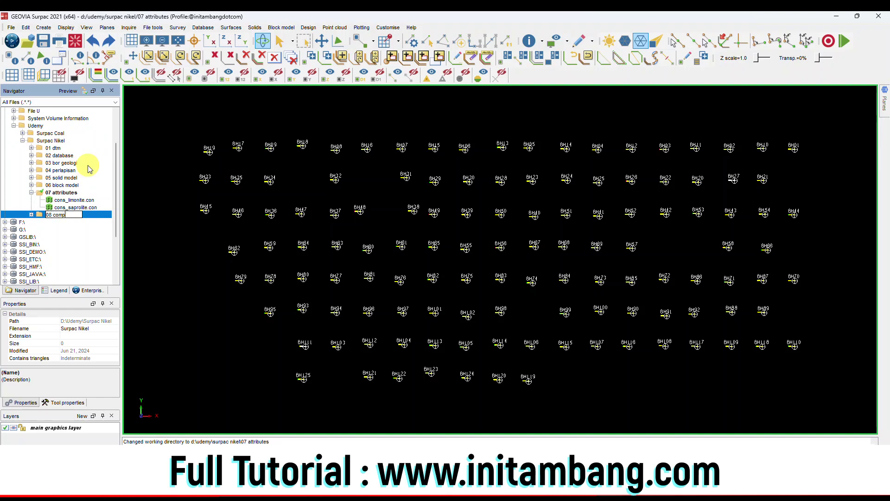
pyautogui.write('08 composite')
pyautogui.press('Return')
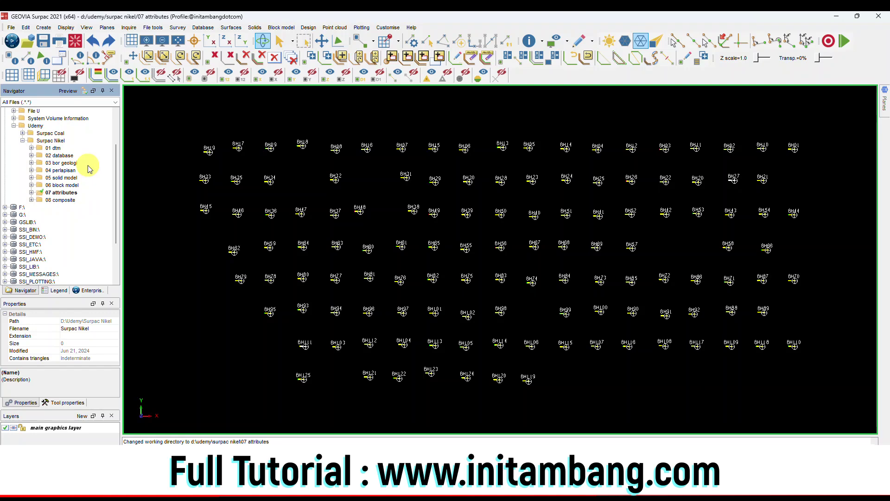
pyautogui.click(59, 200)
pyautogui.rightClick(60, 200)
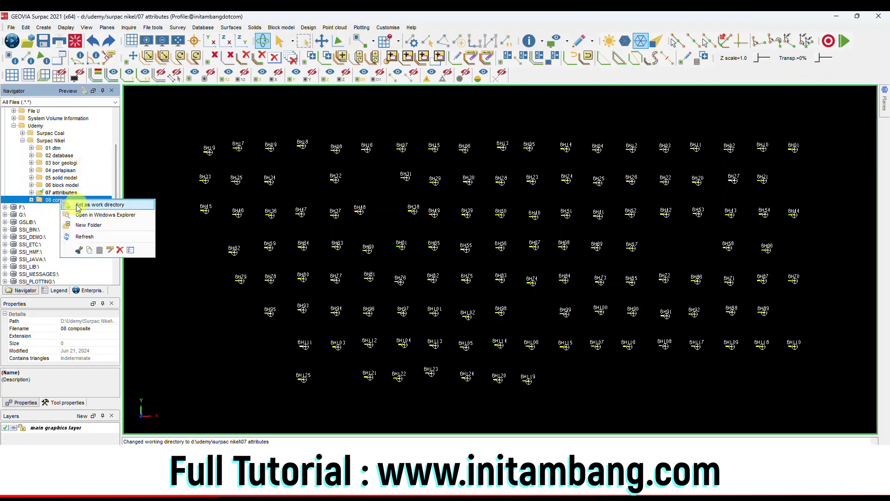
pyautogui.click(77, 205)
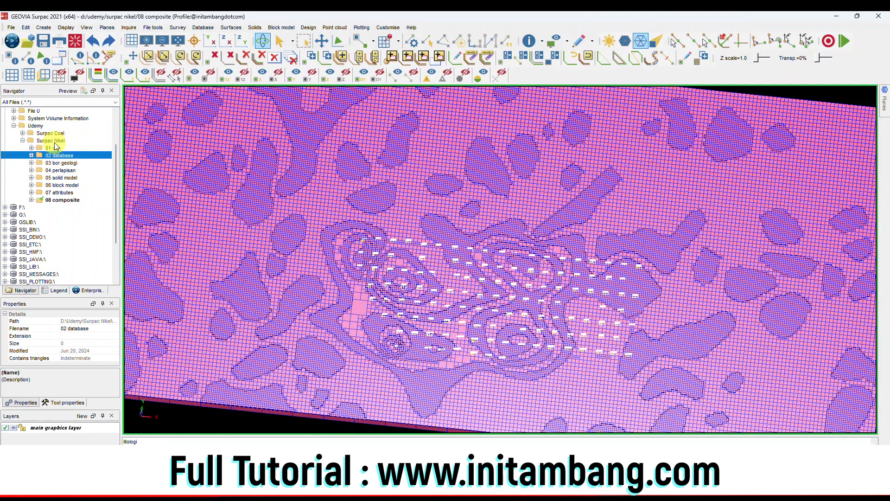
# Create a folder named 09 geostatistik inside Surpac Nikel and set it as the work directory.
pyautogui.click(51, 140)
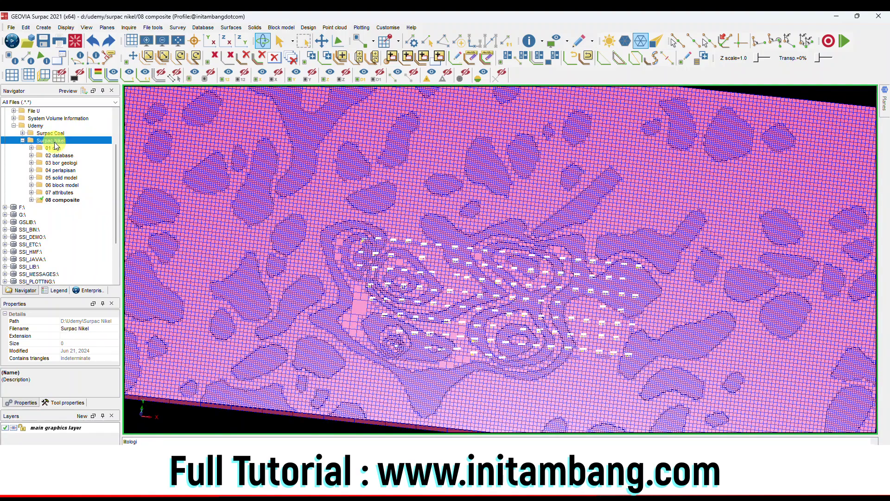
pyautogui.rightClick(51, 141)
pyautogui.click(76, 169)
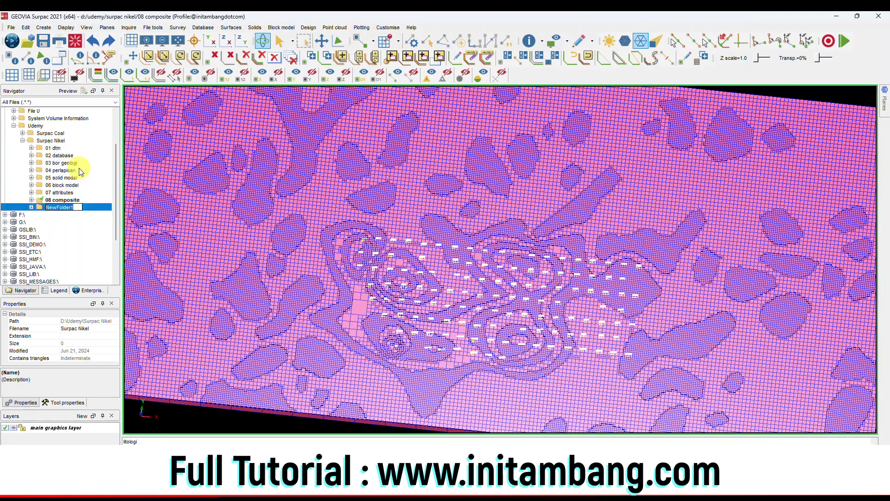
pyautogui.write('09 geostatistik')
pyautogui.press('Return')
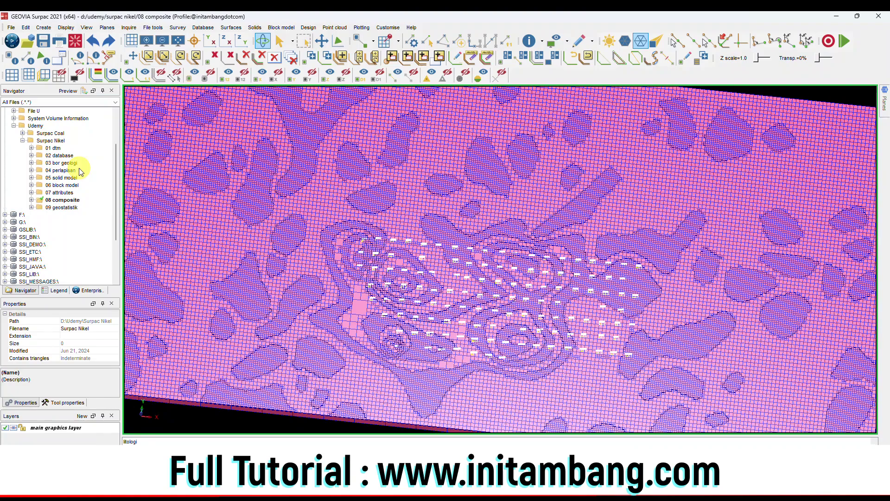
pyautogui.click(65, 207)
pyautogui.rightClick(64, 206)
pyautogui.click(72, 210)
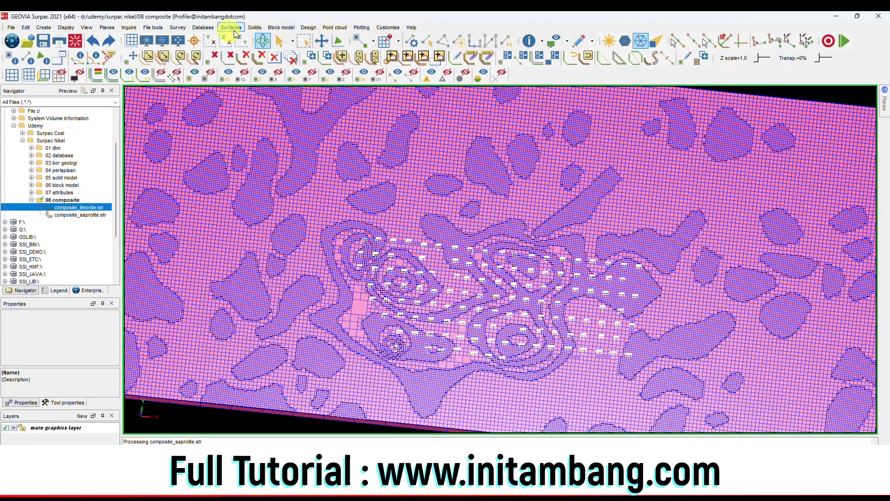
# View the attributes of one block within the drillhole area of the full block model.
pyautogui.click(281, 28)
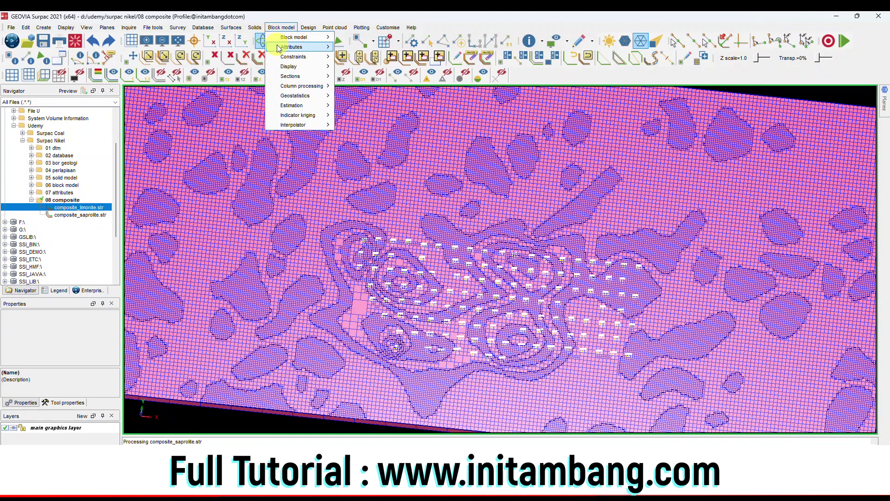
pyautogui.moveTo(301, 47)
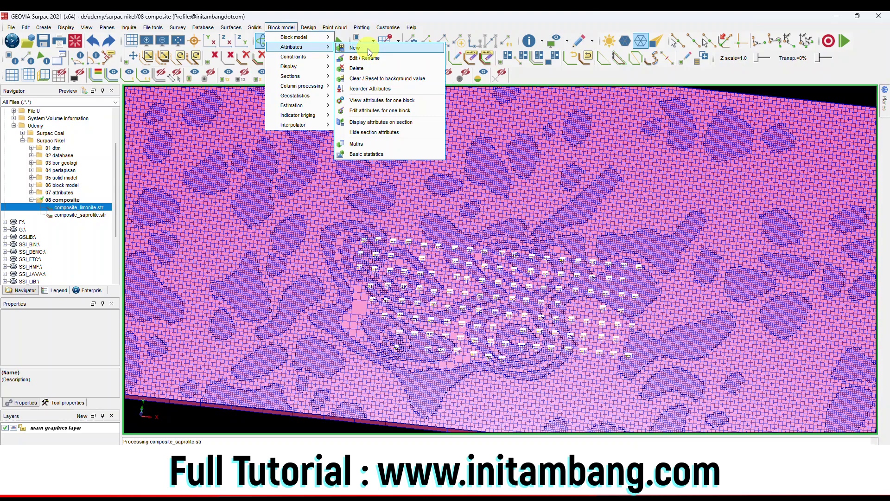
pyautogui.click(370, 100)
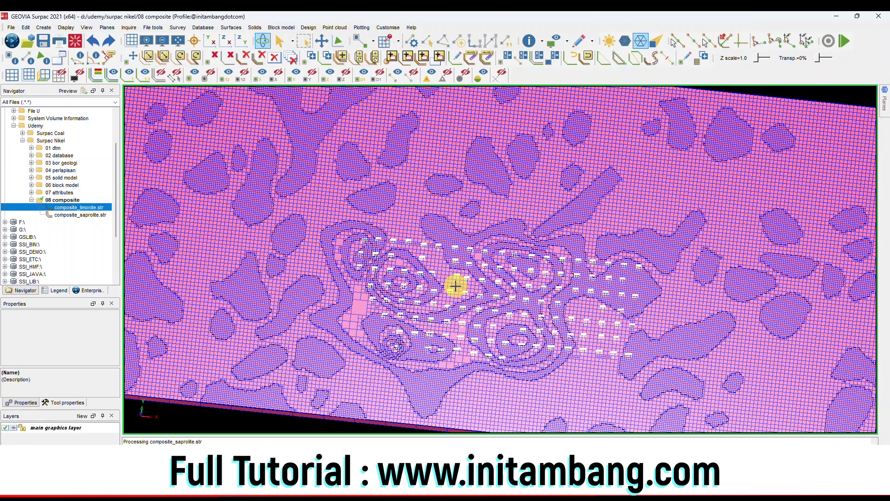
pyautogui.click(439, 278)
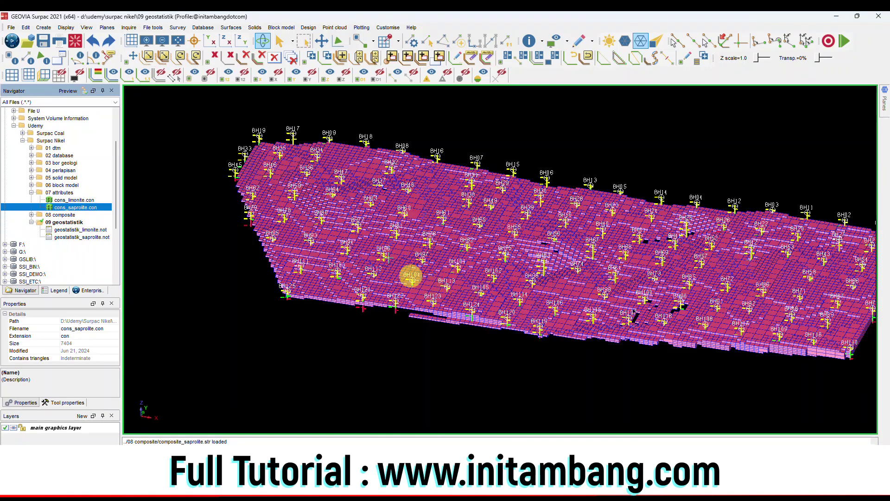
# View the attributes of one block near the edge of the constrained block model displayed with the drillholes.
pyautogui.click(278, 28)
pyautogui.moveTo(280, 48)
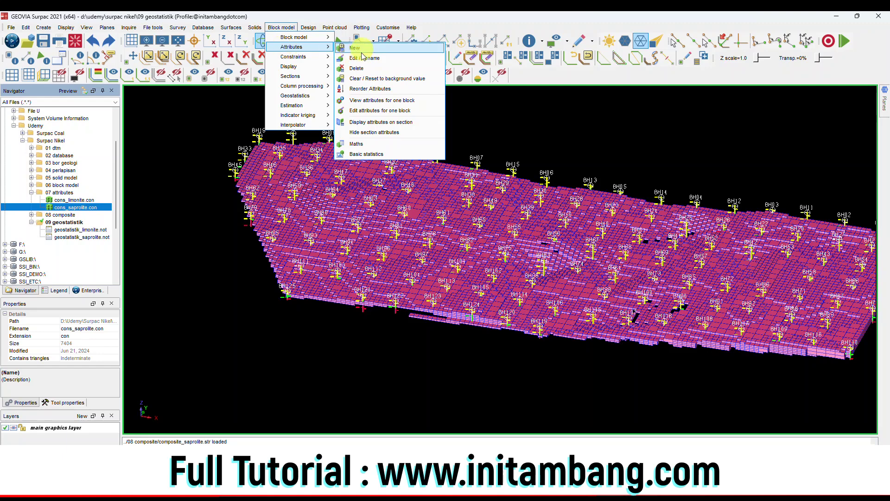
pyautogui.click(361, 101)
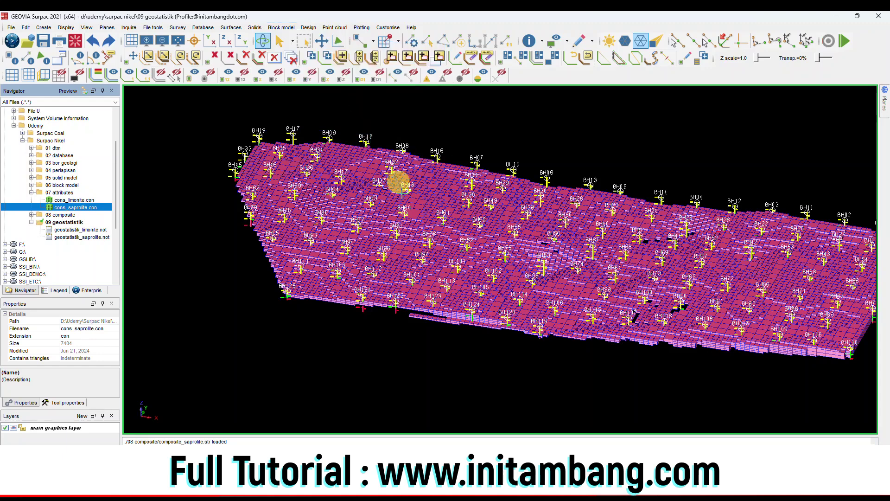
pyautogui.click(342, 292)
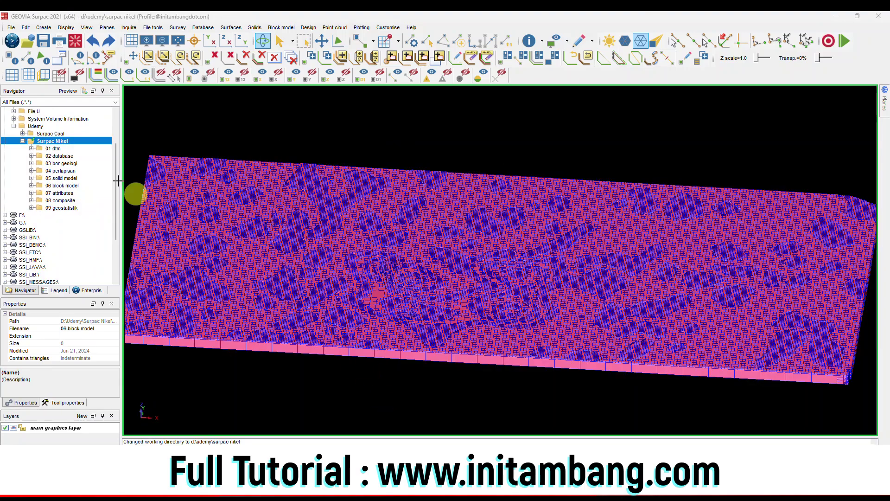
# Create a folder named 10 sumber daya awal inside Surpac Nikel and set it as the work directory.
pyautogui.rightClick(64, 144)
pyautogui.click(99, 172)
pyautogui.write('1')
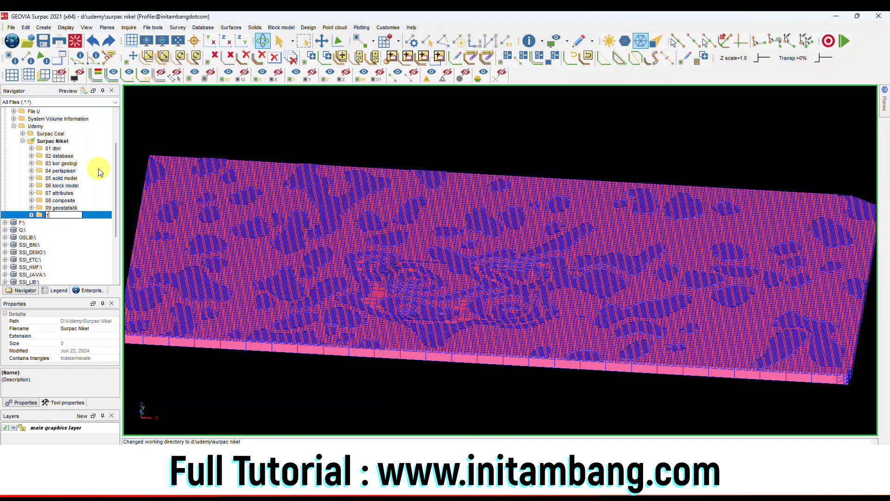
pyautogui.write('0 sumber daya awal')
pyautogui.press('Return')
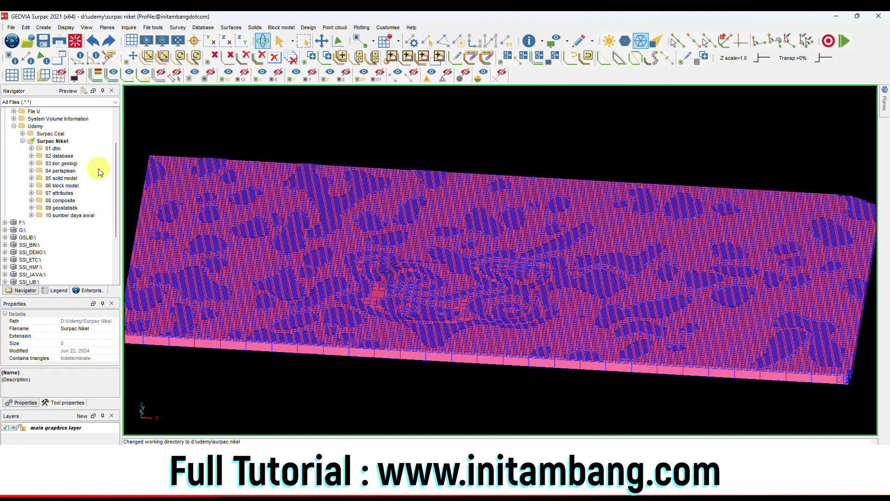
pyautogui.rightClick(71, 215)
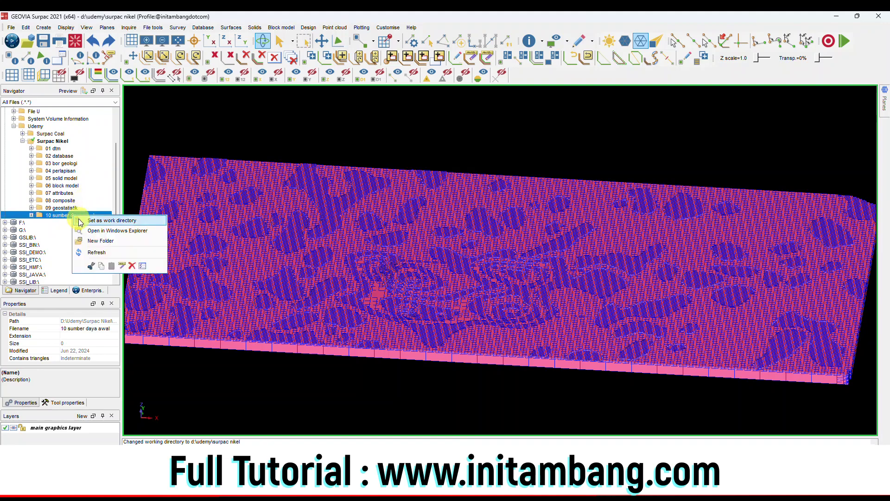
pyautogui.click(80, 221)
# Generate a constrained standard block model report with format and output files named vol_sumber_daya_awal, in CSV format.
pyautogui.click(280, 27)
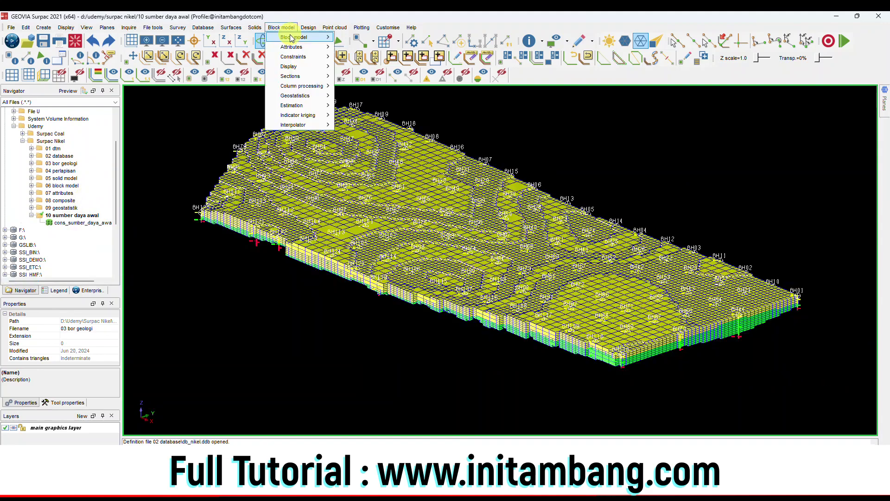
pyautogui.moveTo(294, 37)
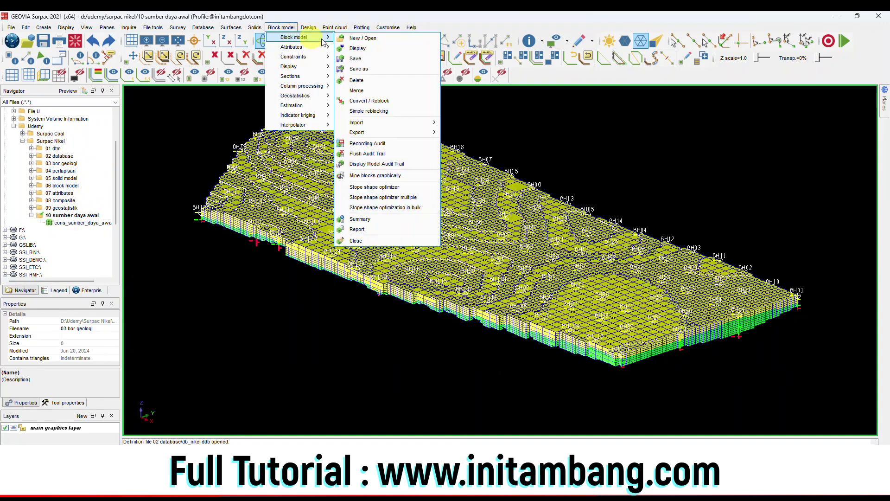
pyautogui.click(366, 229)
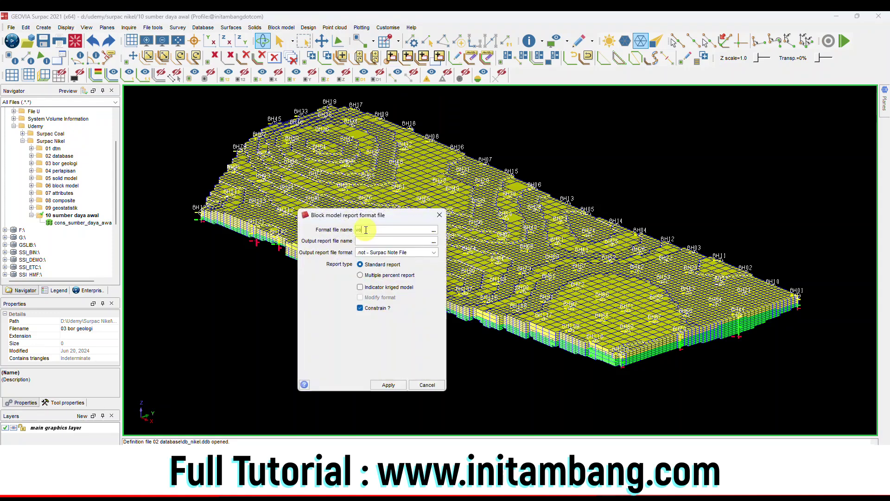
pyautogui.write('vol_sumber_daya')
pyautogui.doubleClick(366, 229)
pyautogui.hotkey('ctrl', 'c')
pyautogui.click(365, 240)
pyautogui.hotkey('ctrl', 'v')
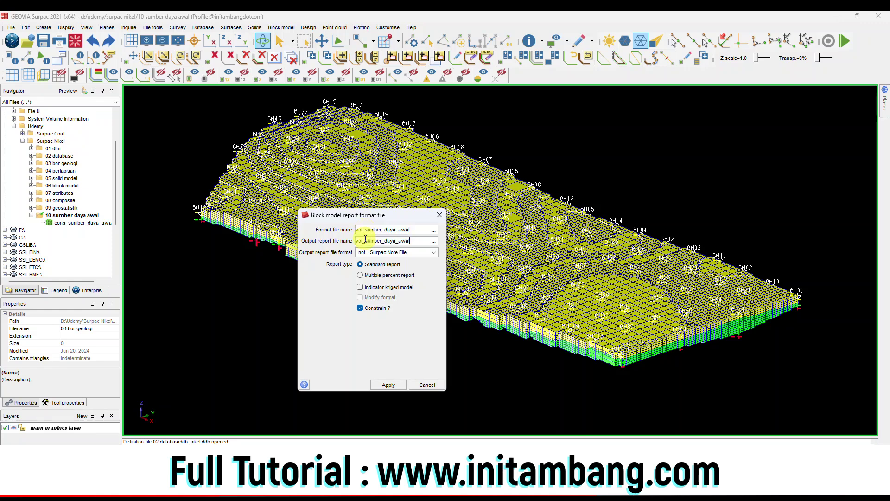
pyautogui.click(388, 253)
pyautogui.click(386, 270)
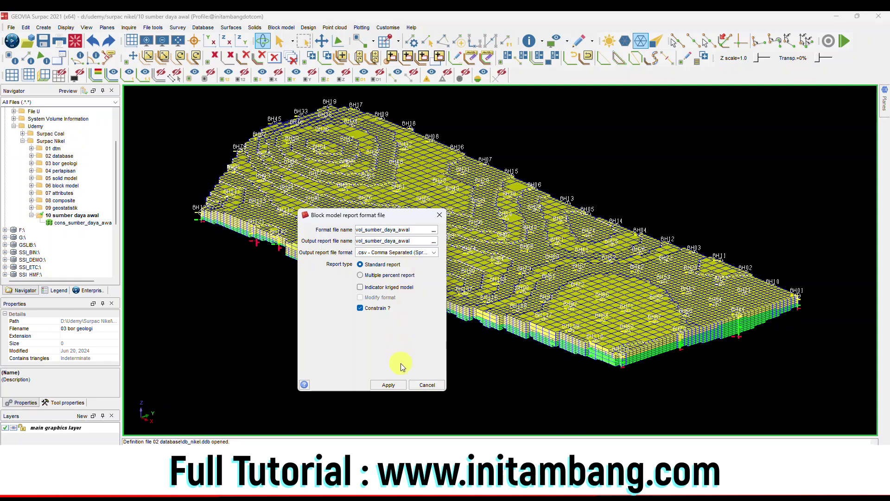
pyautogui.click(393, 385)
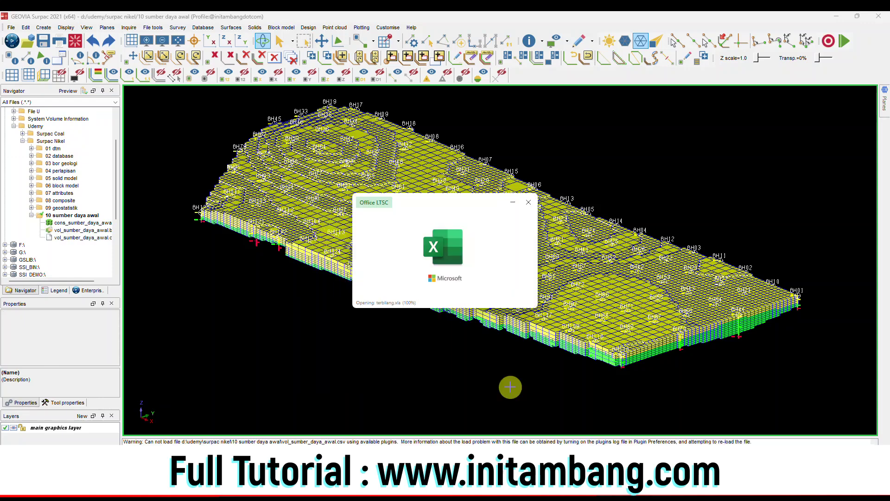
# Apply the comma number style to the Volume and Tonnes values in vol_sumber_daya_awal.csv in Excel.
pyautogui.moveTo(122, 307); pyautogui.dragTo(148, 359)
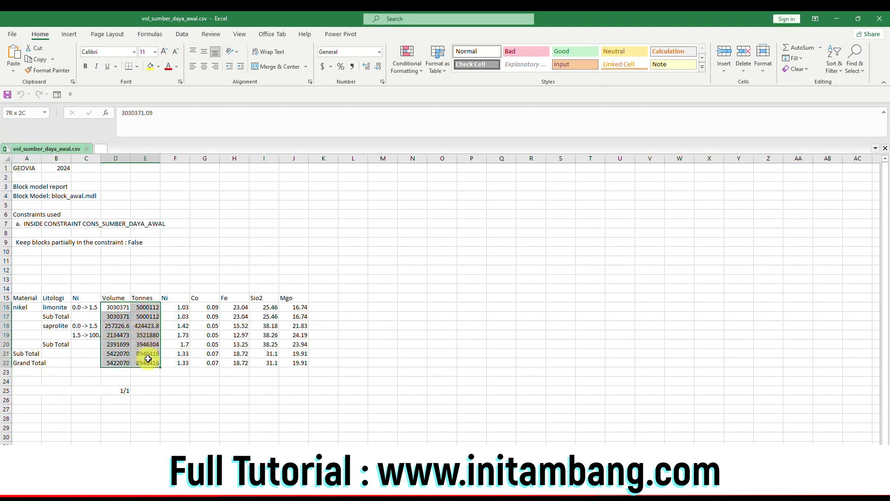
pyautogui.click(353, 67)
pyautogui.click(247, 379)
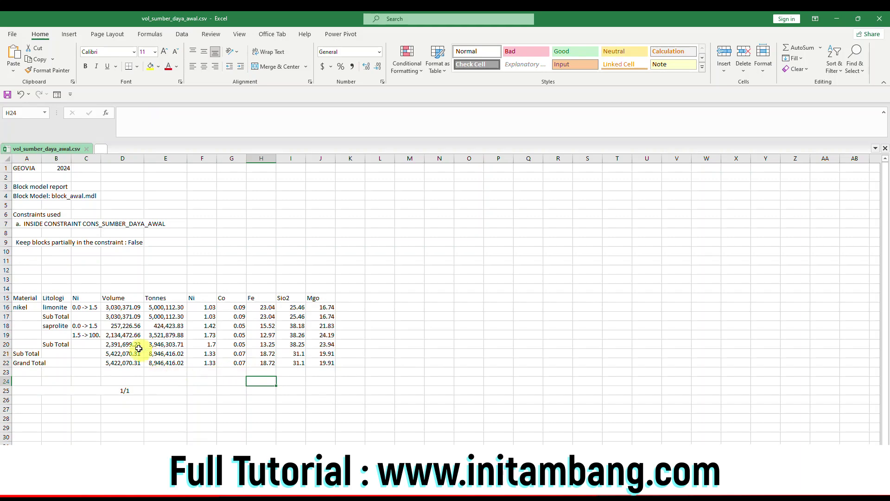
pyautogui.click(61, 326)
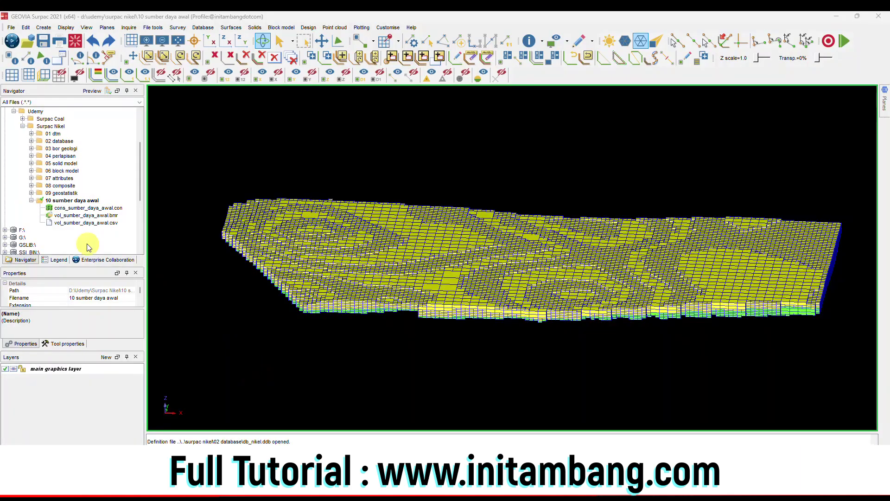
# Switch to Surpac, create a folder named 11 pit optimasi inside Surpac Nikel and set it as the work directory.
pyautogui.click(29, 202)
pyautogui.click(31, 200)
pyautogui.click(51, 126)
pyautogui.rightClick(61, 128)
pyautogui.click(79, 155)
pyautogui.write('11 pit optimasi')
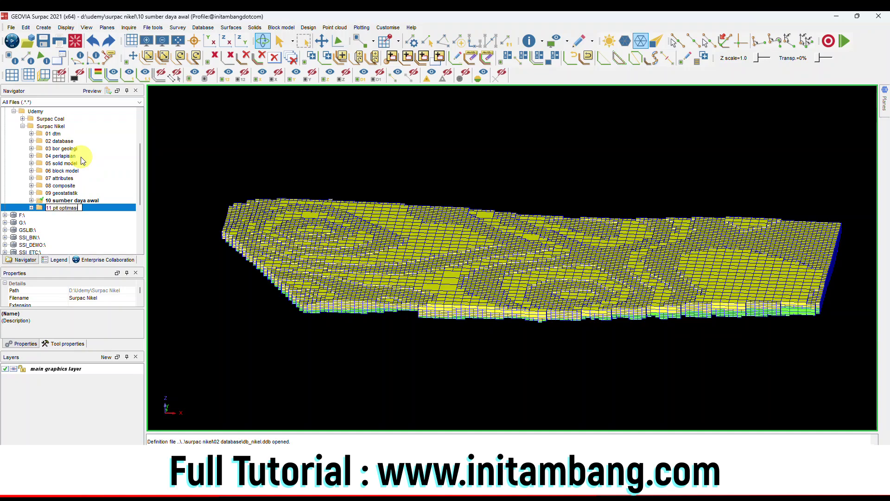
pyautogui.press('Return')
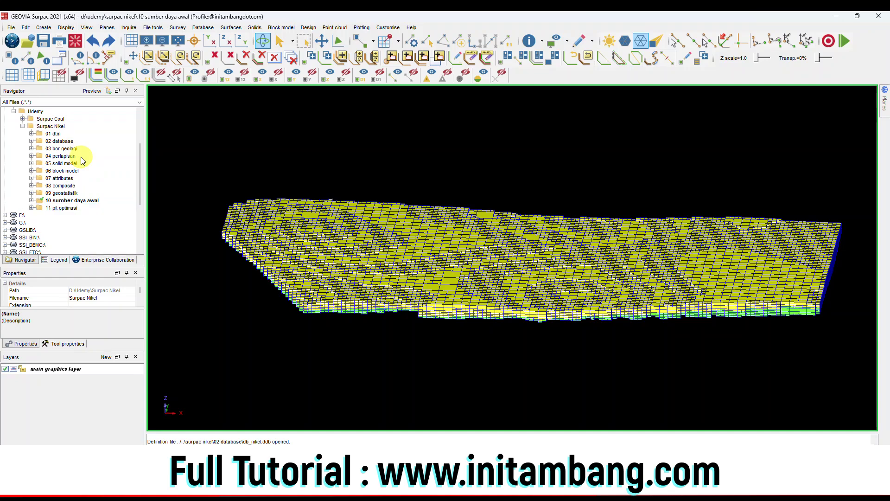
pyautogui.click(72, 207)
pyautogui.rightClick(72, 208)
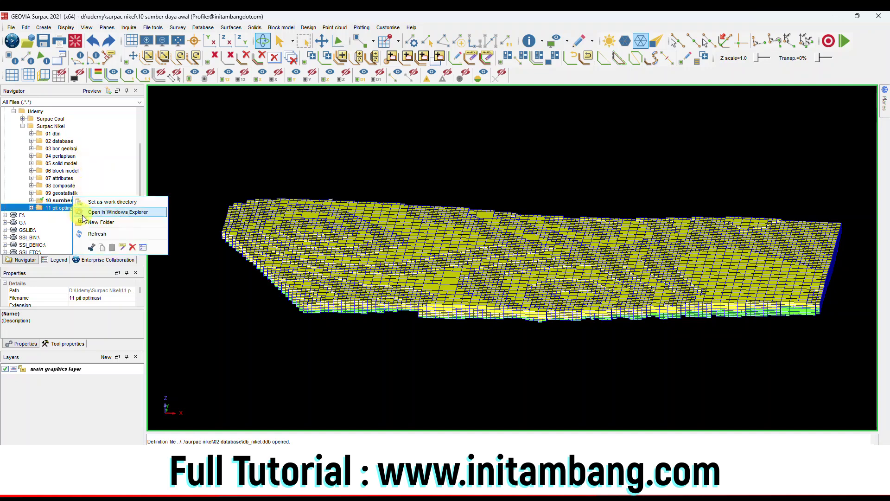
pyautogui.click(91, 204)
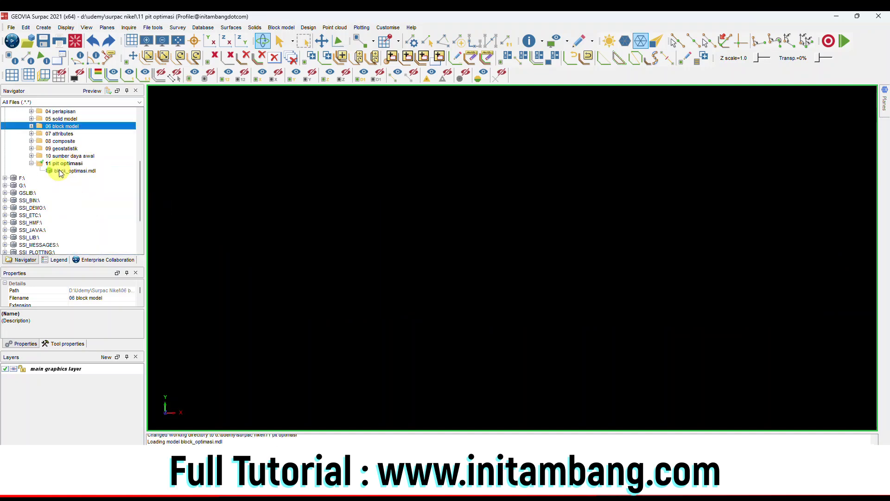
# Export the block_optimasi block model to Whittle as pit_optimasi.mod with parameter file pit_optimasi.par, and open the parameter file.
pyautogui.scroll(1, 60, 170)
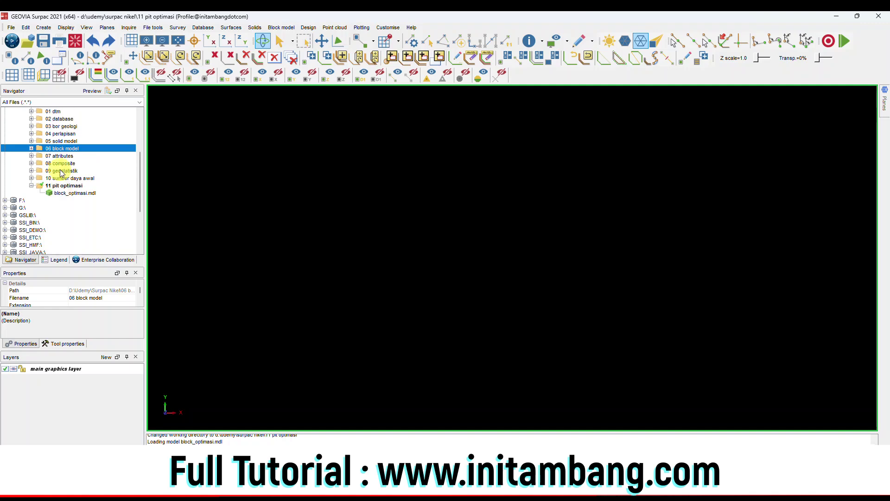
pyautogui.click(290, 28)
pyautogui.moveTo(294, 37)
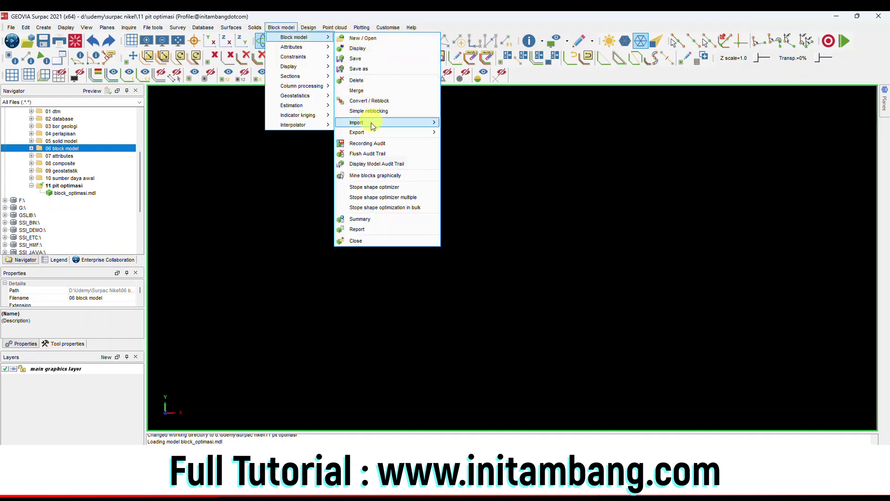
pyautogui.moveTo(373, 134)
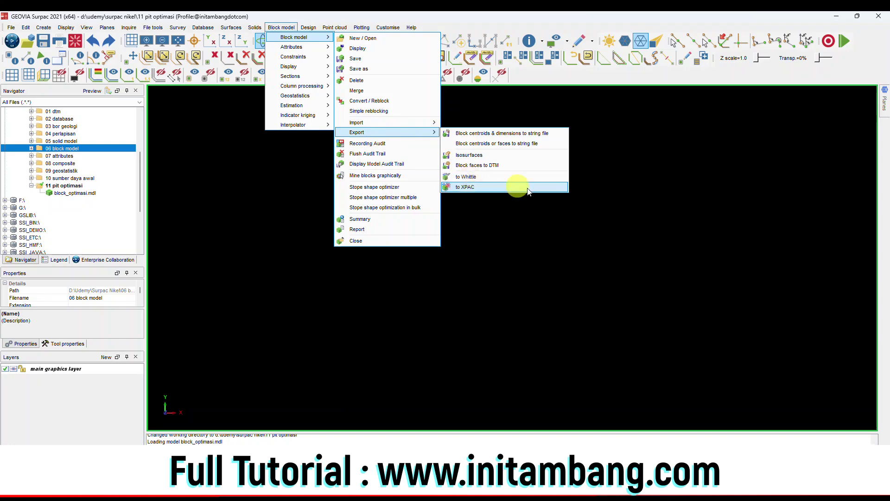
pyautogui.click(472, 178)
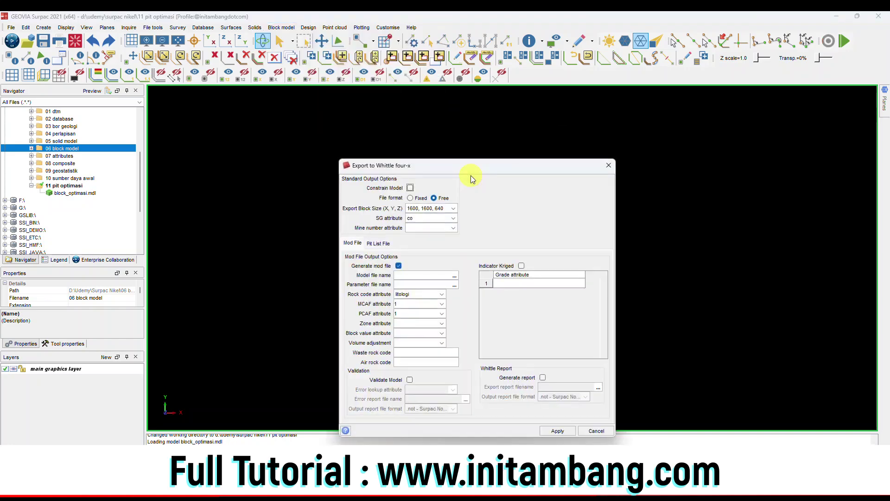
pyautogui.press('Return')
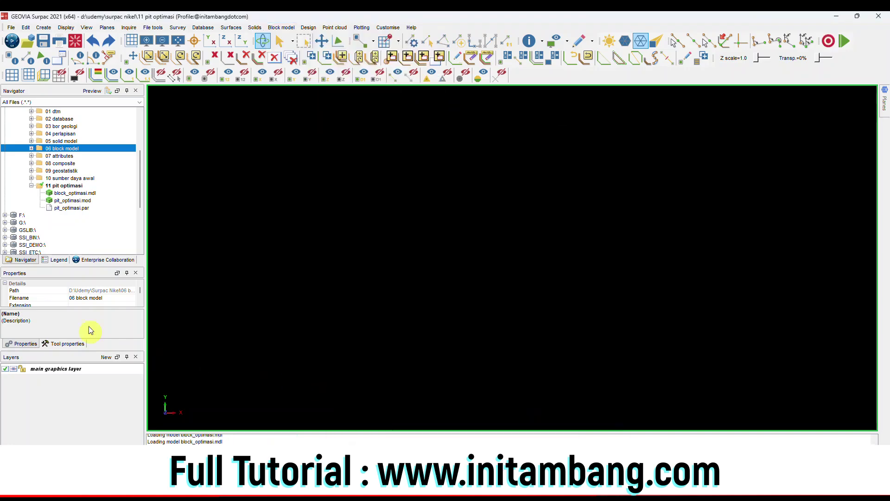
pyautogui.doubleClick(84, 209)
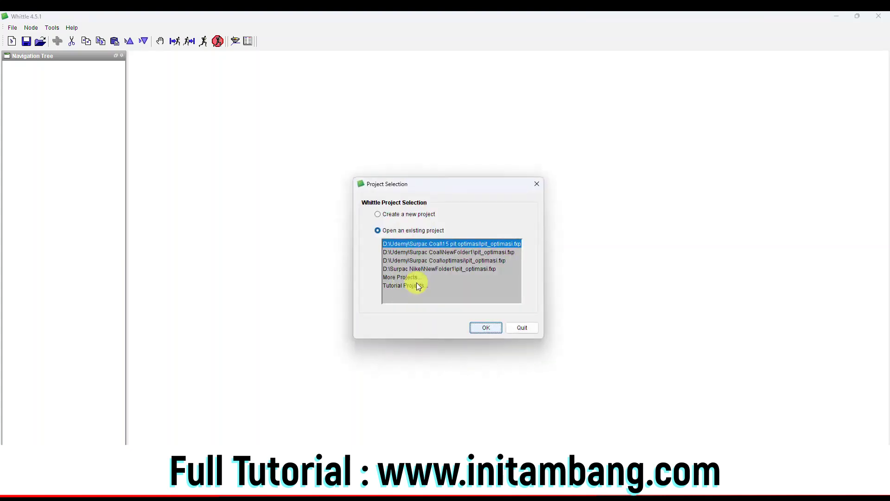
# Switch to Whittle, start a new project and set its directory to D:\Udemy\Surpac Nikel\11 pit optimasi.
pyautogui.click(397, 214)
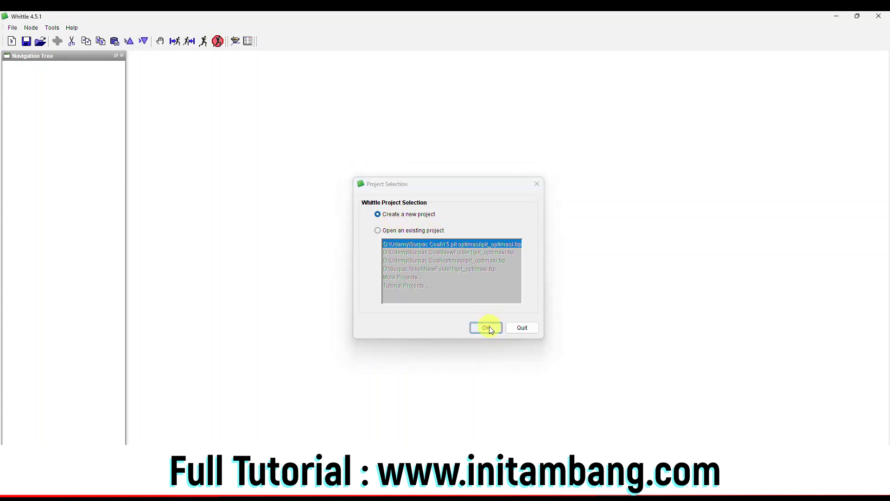
pyautogui.click(486, 327)
pyautogui.click(548, 227)
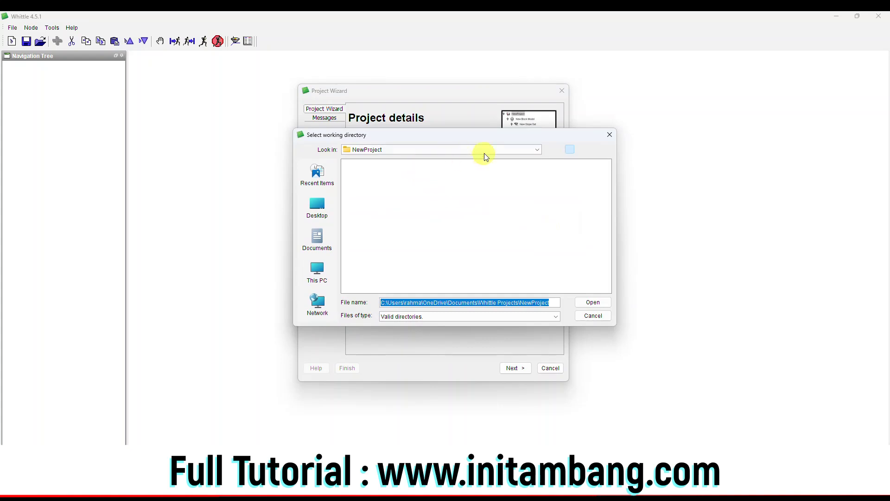
pyautogui.click(484, 150)
pyautogui.click(407, 184)
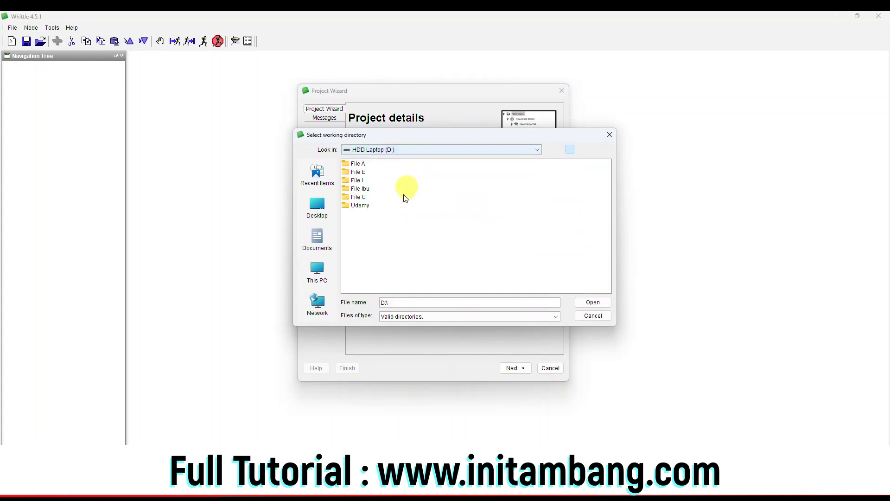
pyautogui.doubleClick(367, 206)
pyautogui.doubleClick(367, 172)
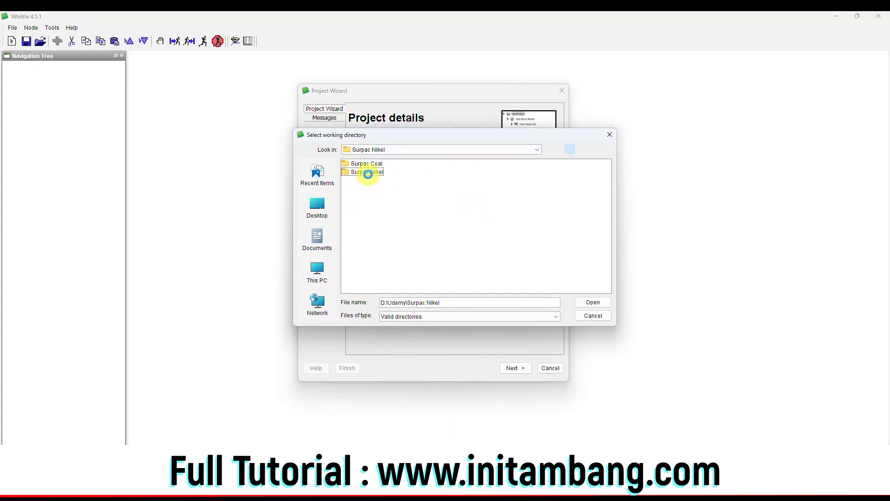
pyautogui.doubleClick(377, 248)
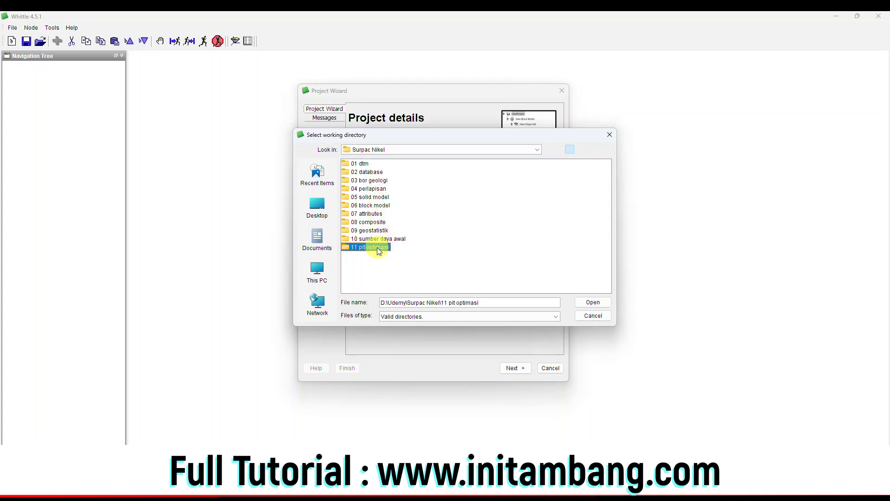
pyautogui.click(593, 302)
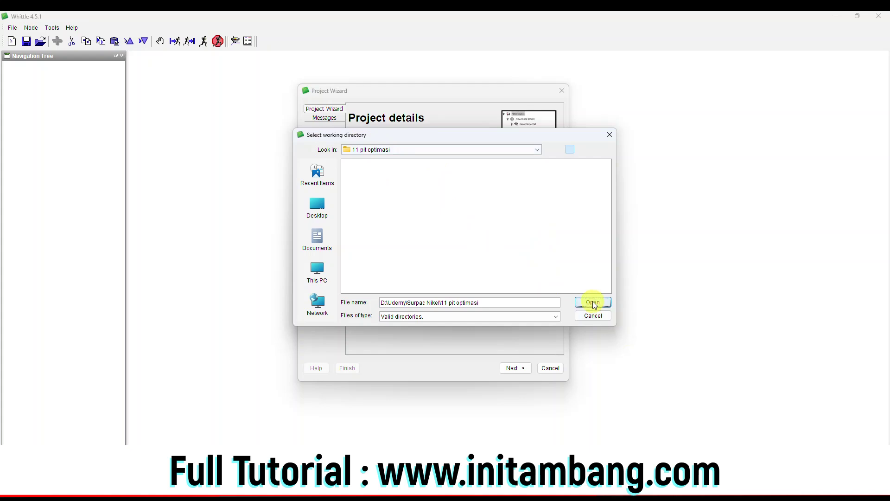
# Name the new Whittle project pit_optimasi and accept the project details.
pyautogui.doubleClick(407, 182)
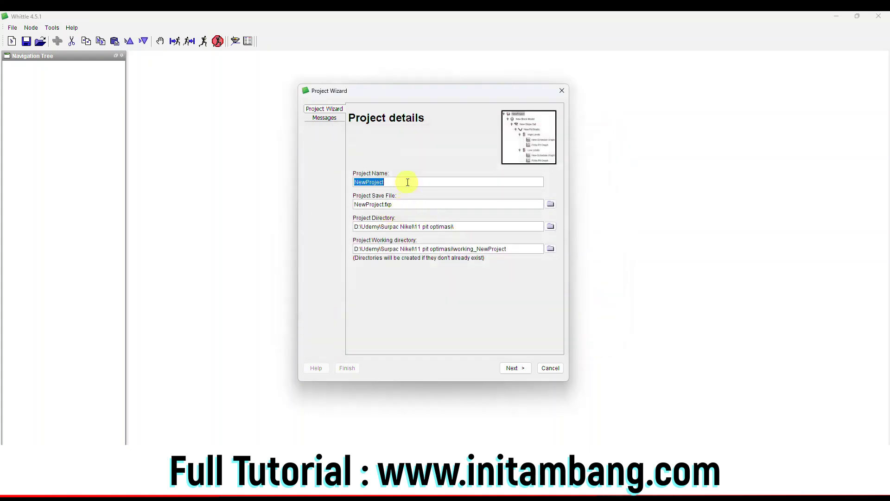
pyautogui.write('pit_optimasi')
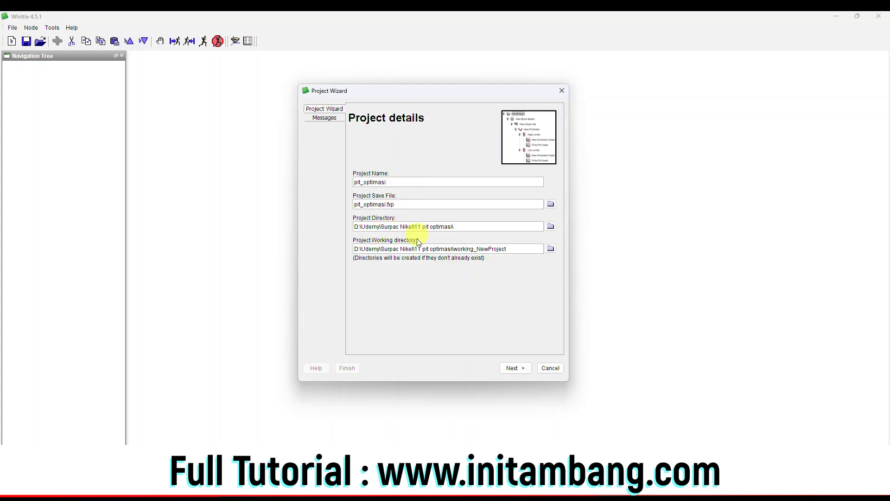
pyautogui.click(516, 368)
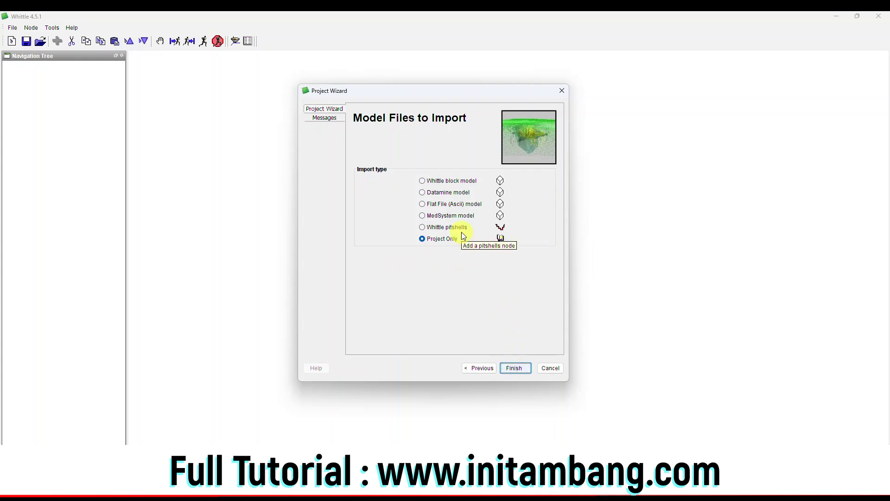
# Import pit_optimasi.mod from the 11 pit optimasi folder as a Whittle block model with its parameters file, without reblocking.
pyautogui.click(422, 181)
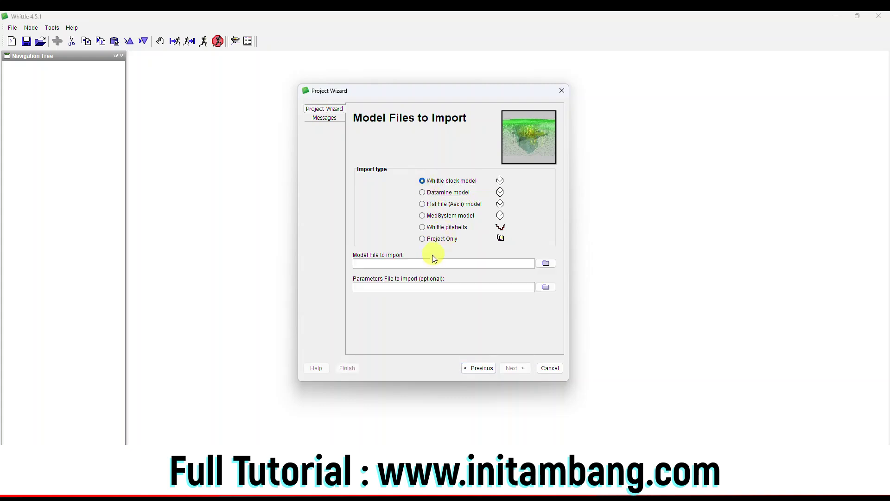
pyautogui.click(542, 264)
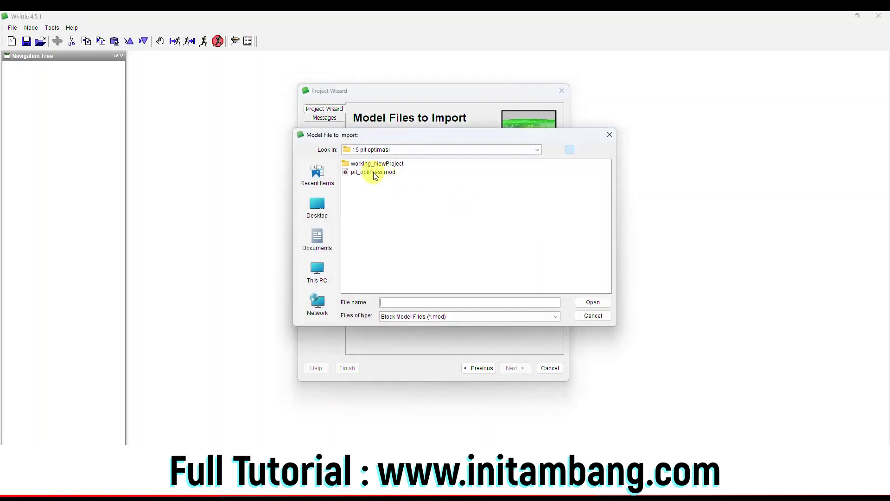
pyautogui.click(538, 149)
pyautogui.scroll(3, 399, 167)
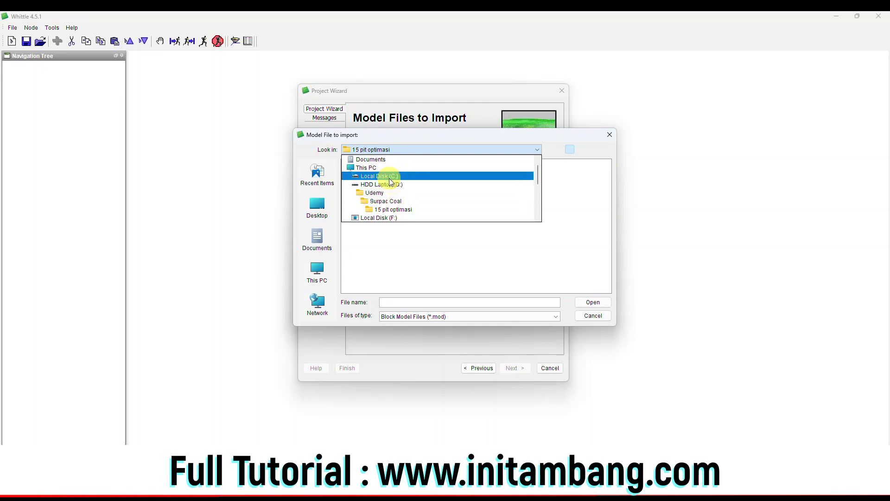
pyautogui.click(386, 184)
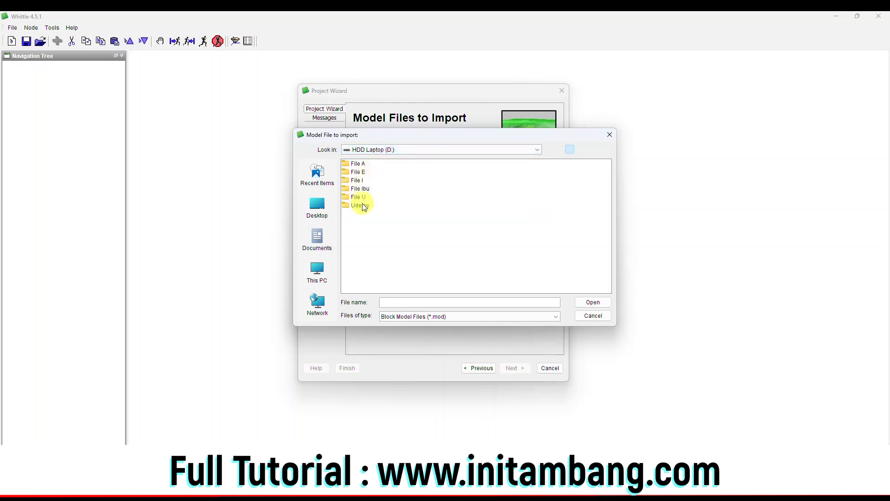
pyautogui.doubleClick(364, 204)
pyautogui.doubleClick(369, 173)
pyautogui.doubleClick(375, 247)
pyautogui.doubleClick(378, 164)
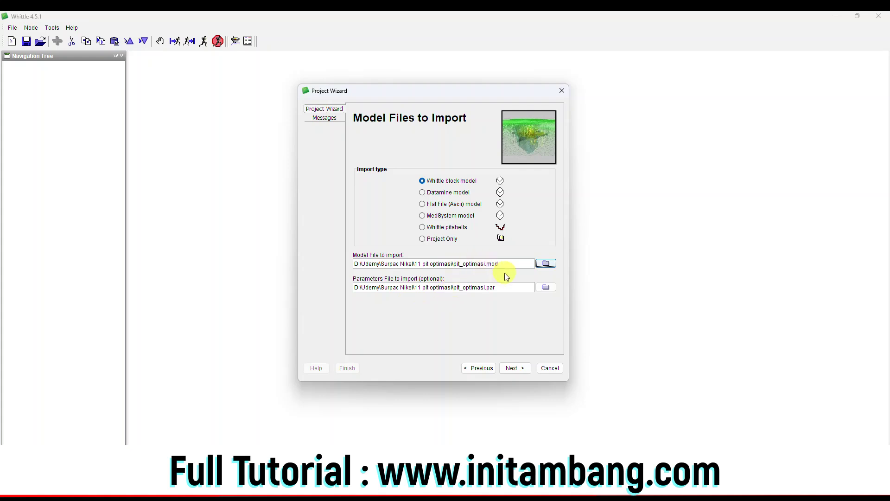
pyautogui.click(518, 367)
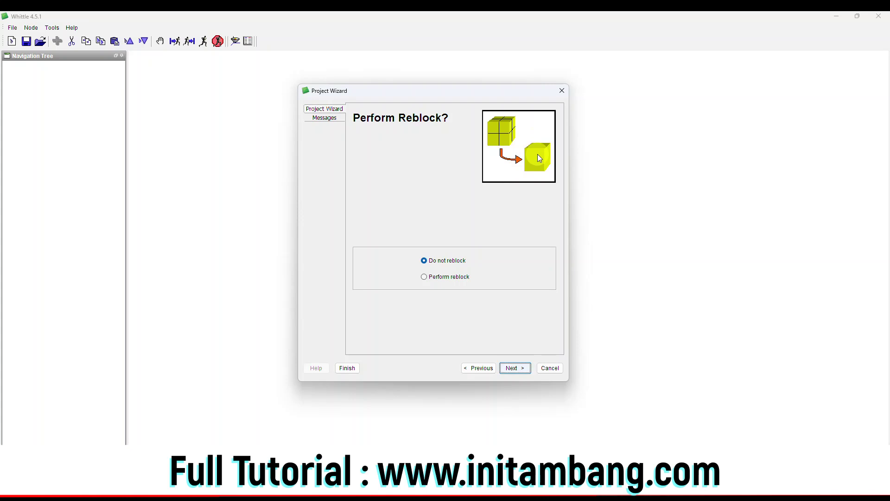
pyautogui.click(513, 367)
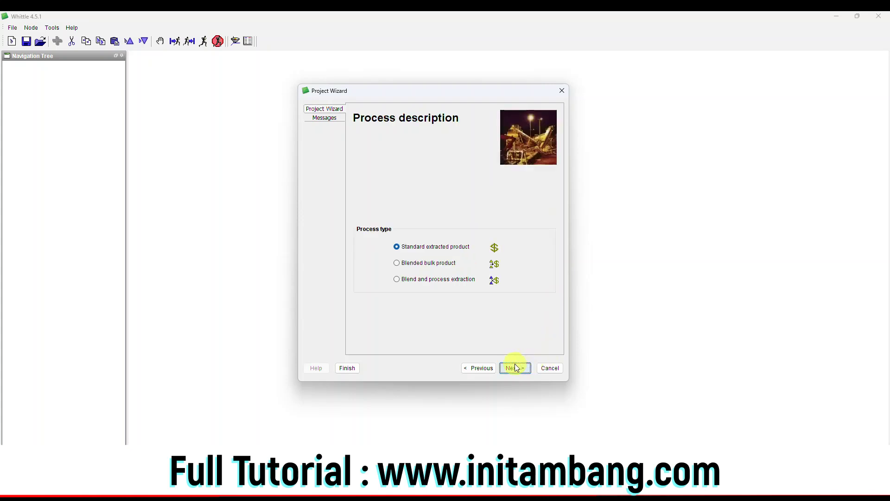
# Set the process type to Standard extracted product and continue without using stockpiles.
pyautogui.click(444, 248)
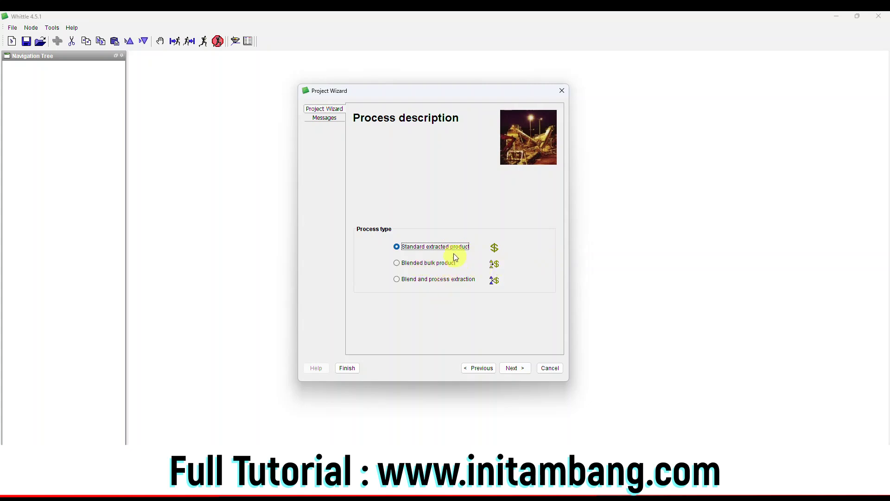
pyautogui.click(519, 367)
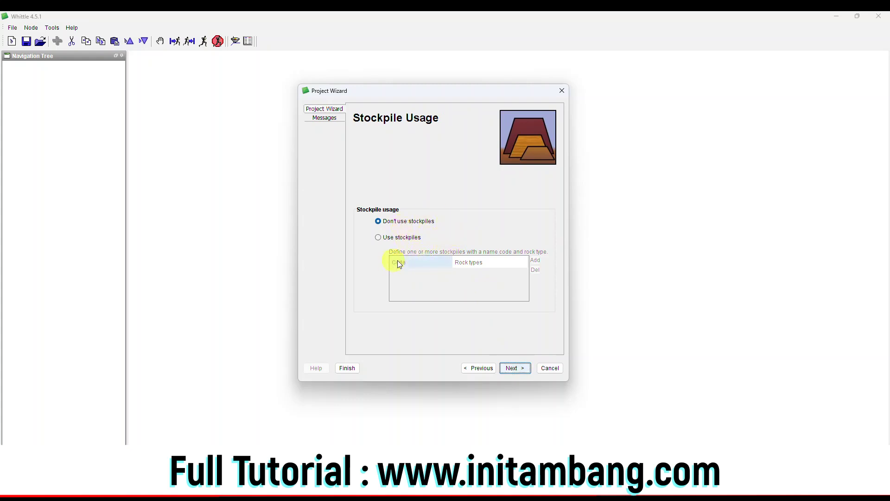
pyautogui.click(514, 368)
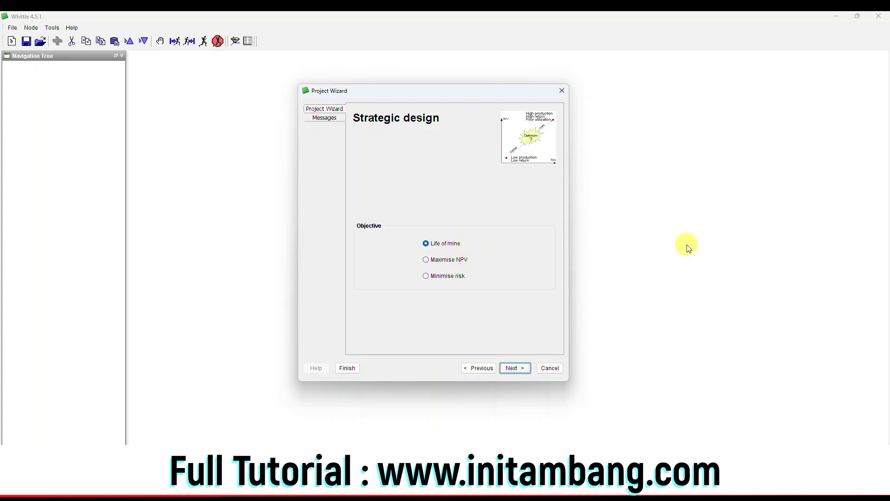
# Choose Maximise NPV as the strategic design objective and leave the processes and production scenarios empty.
pyautogui.click(450, 260)
pyautogui.click(462, 275)
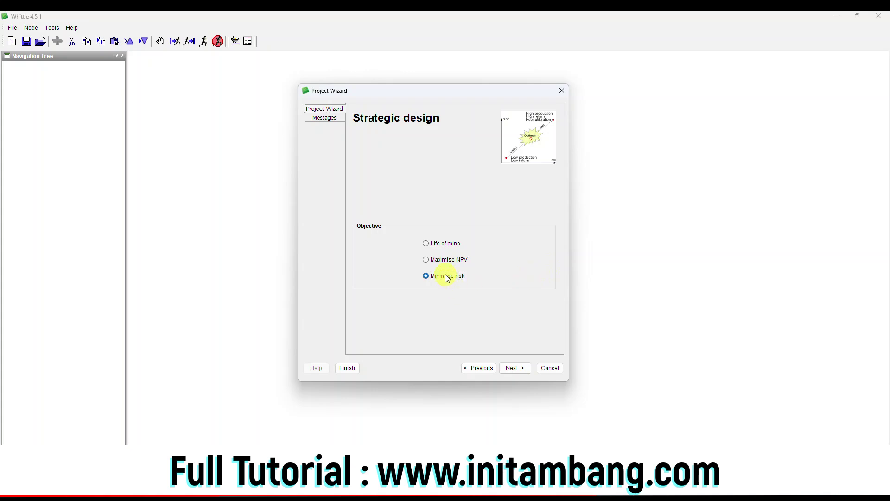
pyautogui.click(426, 259)
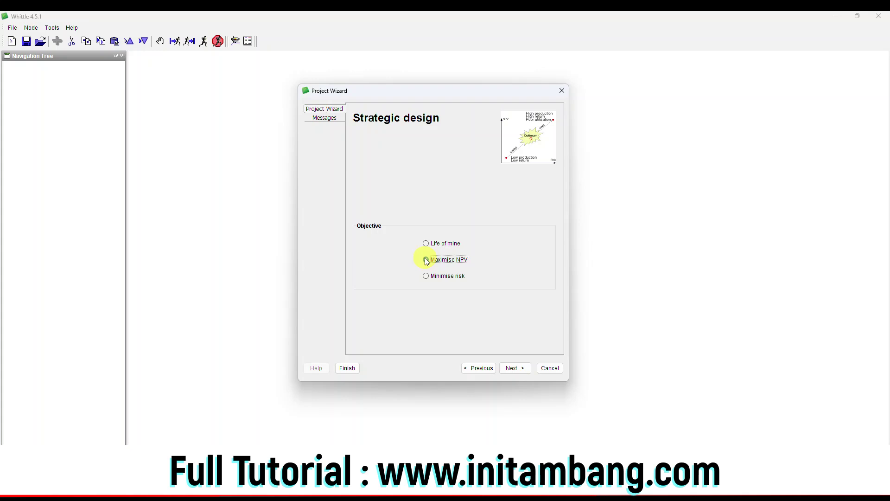
pyautogui.click(513, 367)
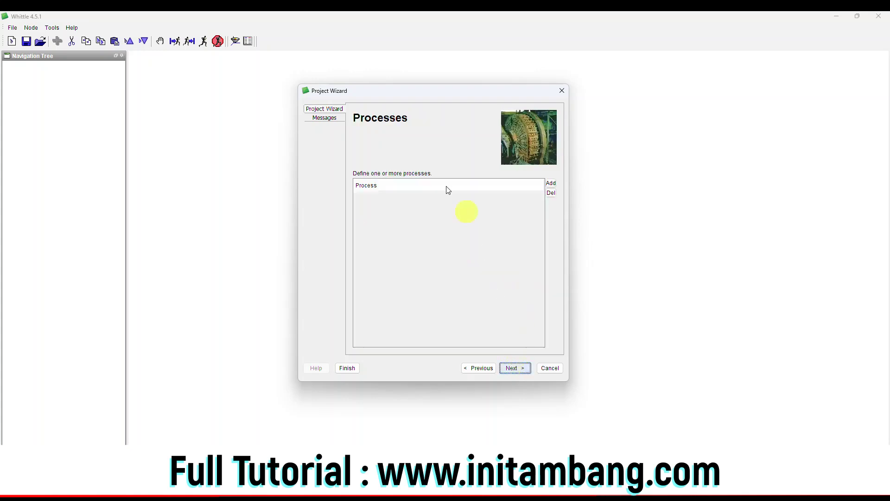
pyautogui.click(512, 370)
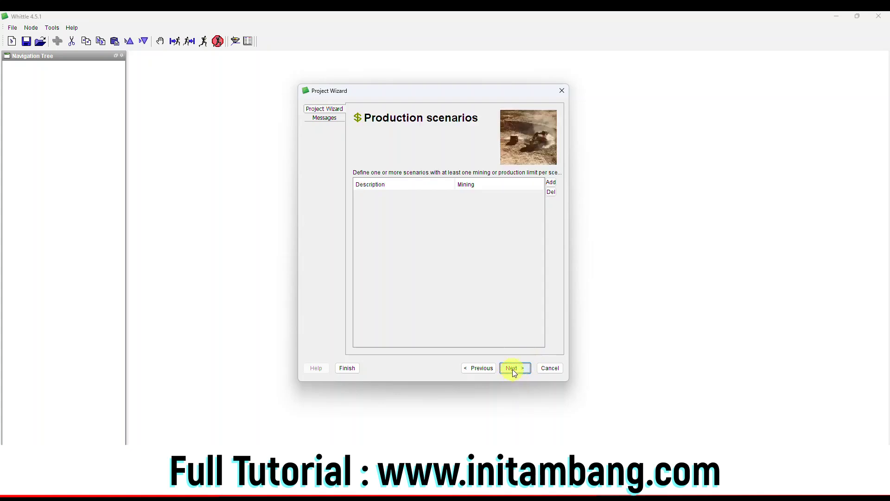
pyautogui.click(513, 367)
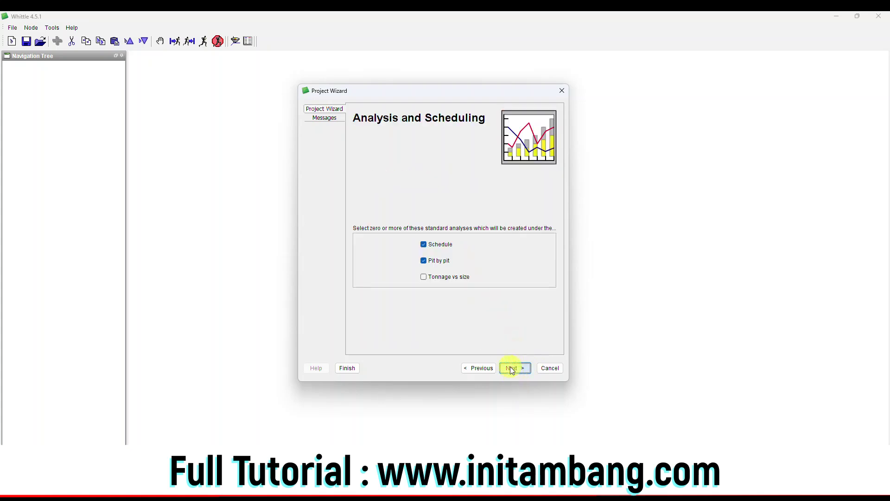
# Drop the Schedule analysis and keep Pit by pit as the only standard analysis.
pyautogui.click(431, 250)
pyautogui.click(424, 260)
pyautogui.click(438, 261)
pyautogui.click(438, 262)
pyautogui.click(515, 368)
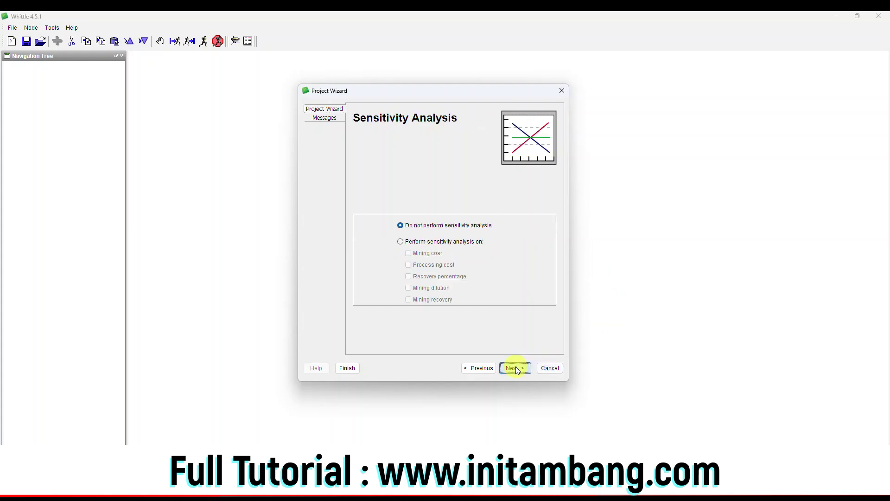
# Enable sensitivity analysis on mining cost, mining dilution and mining recovery.
pyautogui.click(439, 242)
pyautogui.click(436, 253)
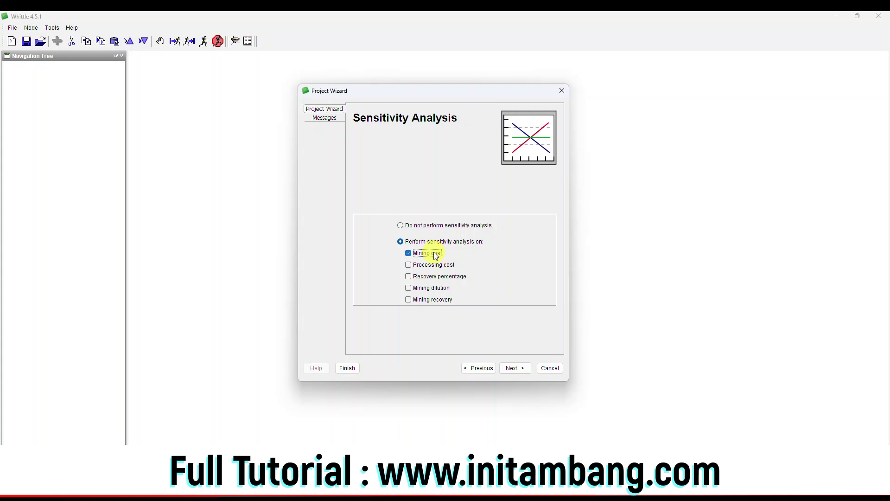
pyautogui.click(433, 288)
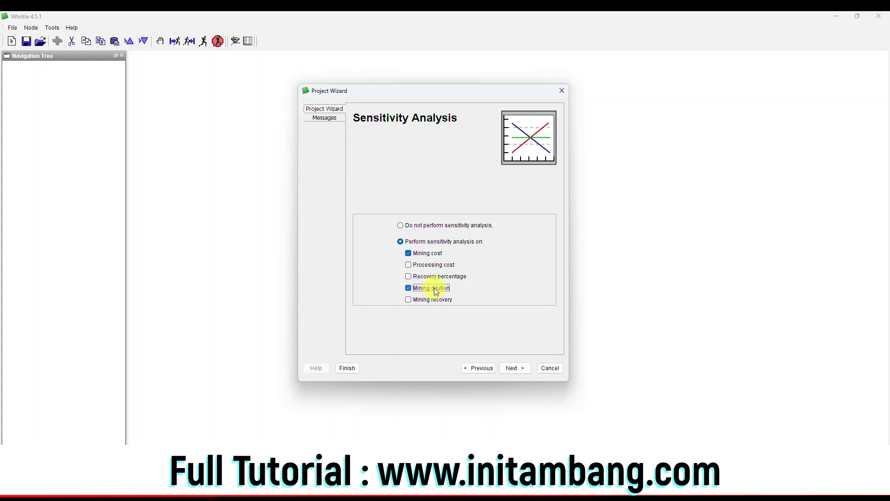
pyautogui.click(409, 300)
pyautogui.click(515, 368)
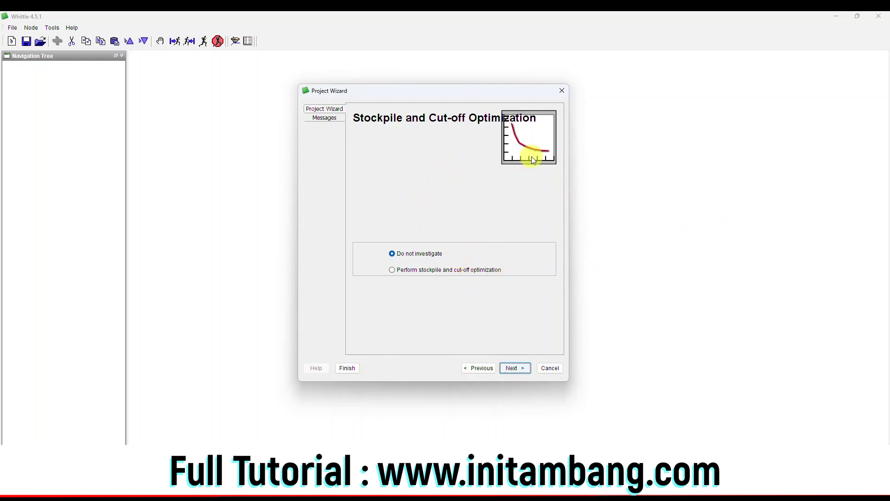
# Skip stockpile and cut-off optimization, complete the project setup, and accept the ni element code and the block model dimensions.
pyautogui.click(516, 368)
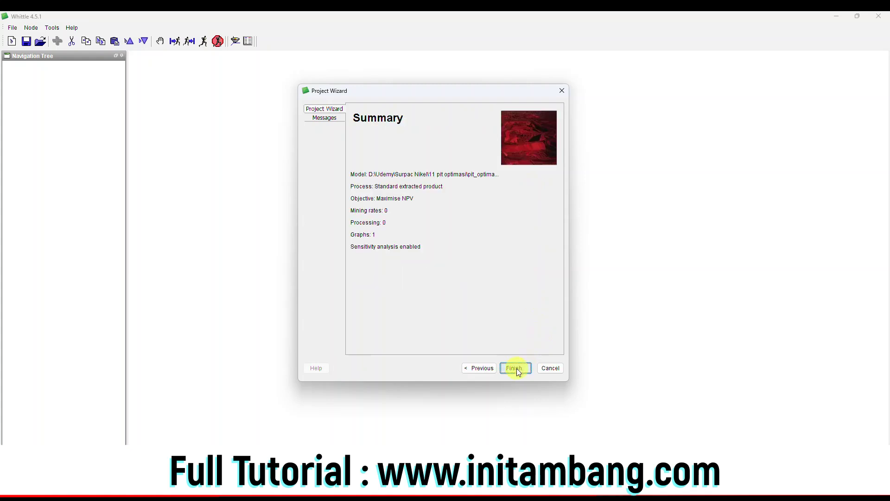
pyautogui.click(512, 369)
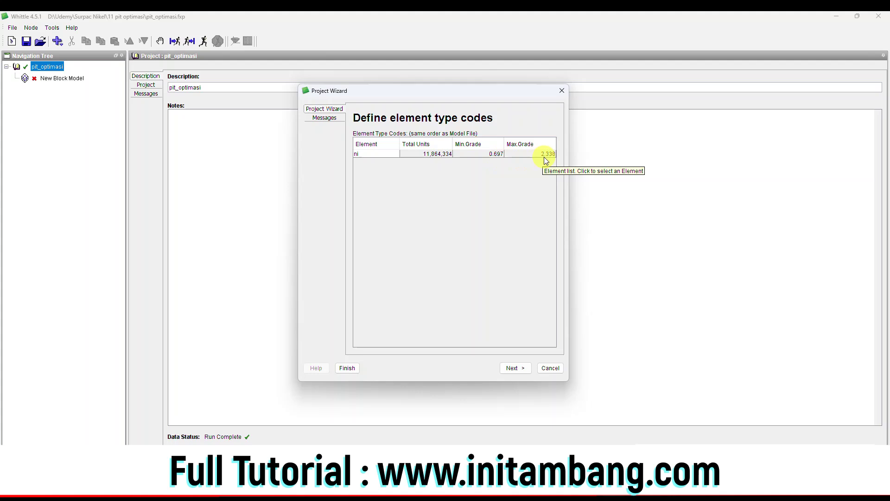
pyautogui.click(515, 368)
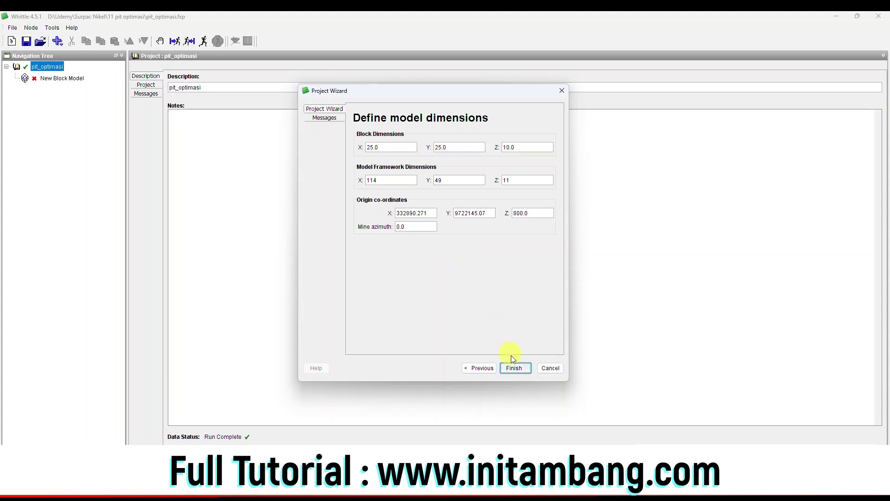
pyautogui.click(522, 370)
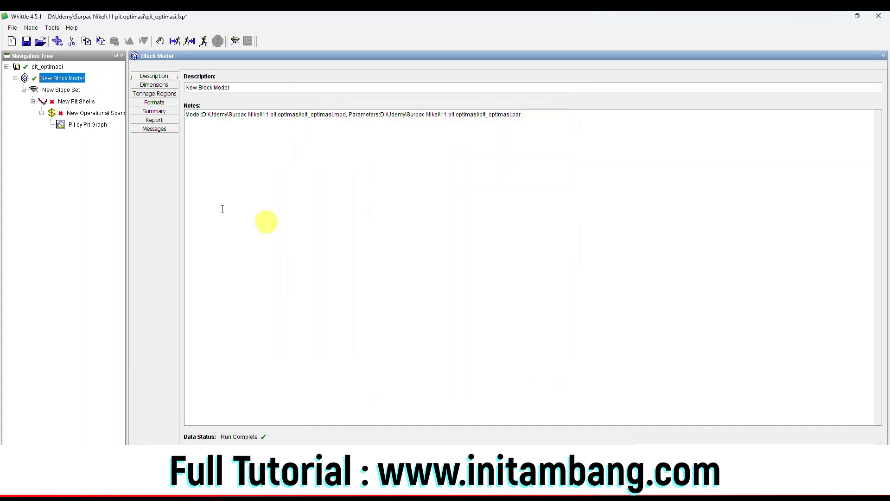
# Open the Optimasi Pit Shells in the 3D viewer, show pit 1 and examine its shape.
pyautogui.click(52, 67)
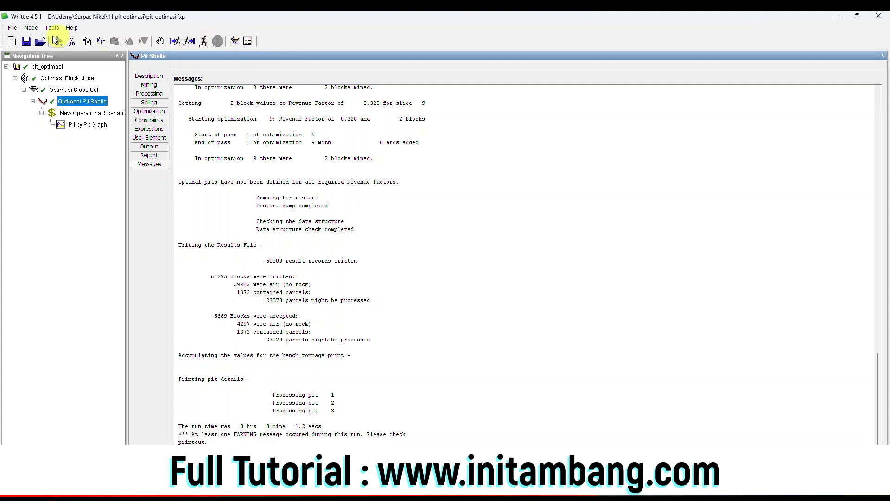
pyautogui.click(235, 40)
pyautogui.click(463, 297)
pyautogui.click(424, 297)
pyautogui.click(431, 314)
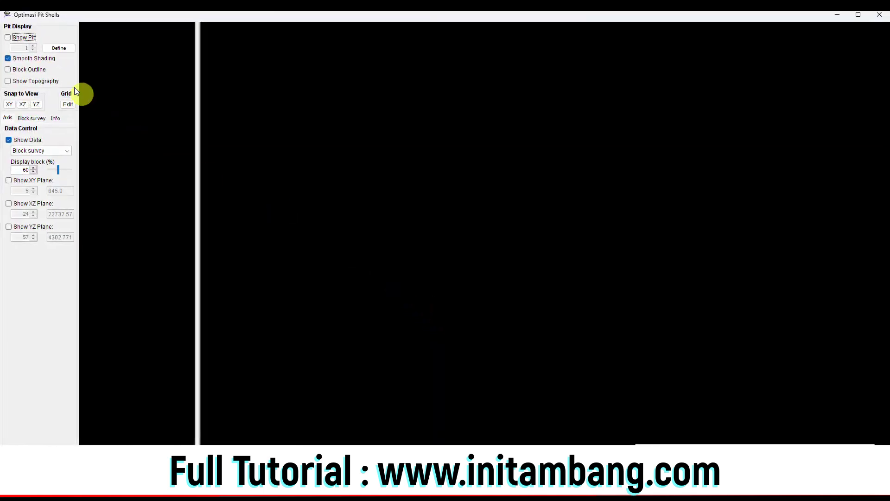
pyautogui.click(8, 38)
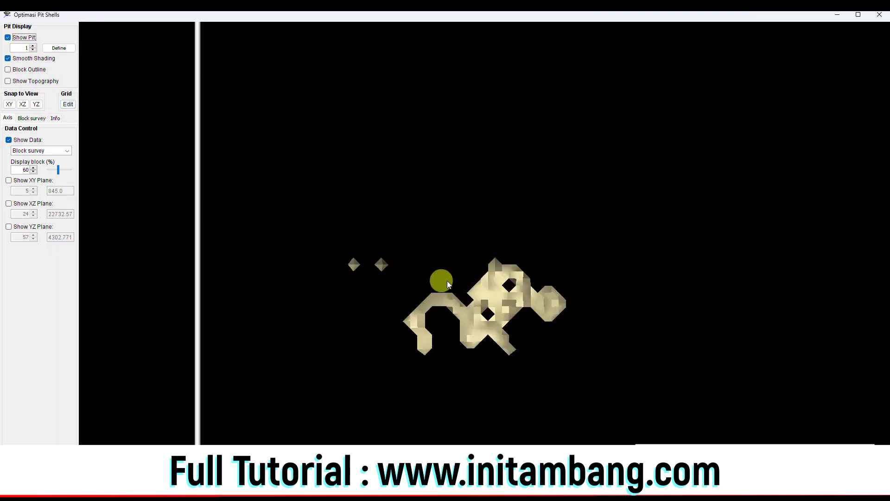
pyautogui.moveTo(453, 313); pyautogui.dragTo(292, 216)
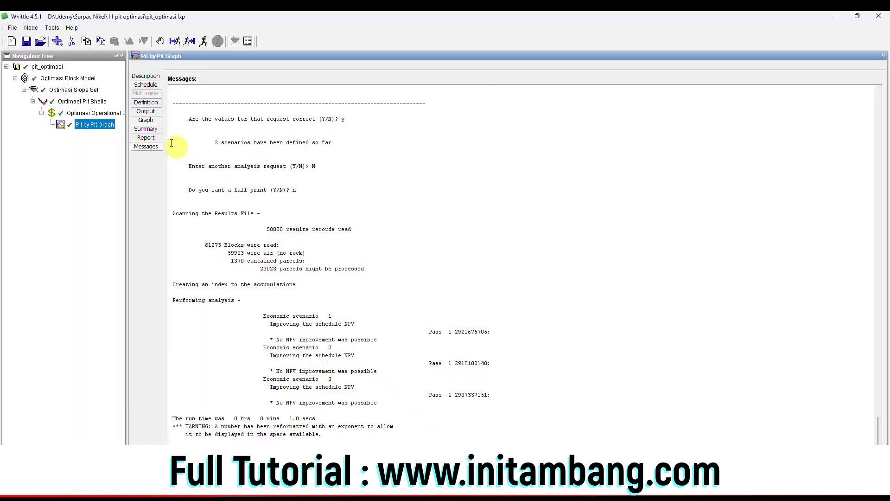
# Show the Pit by Pit Graph output, then in Excel add an SR column with 1.23 for each of the three pits.
pyautogui.click(152, 113)
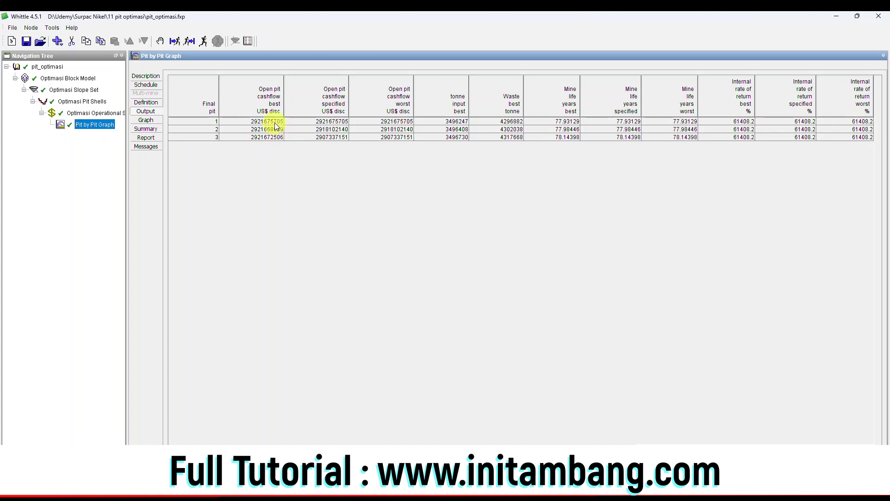
pyautogui.click(268, 123)
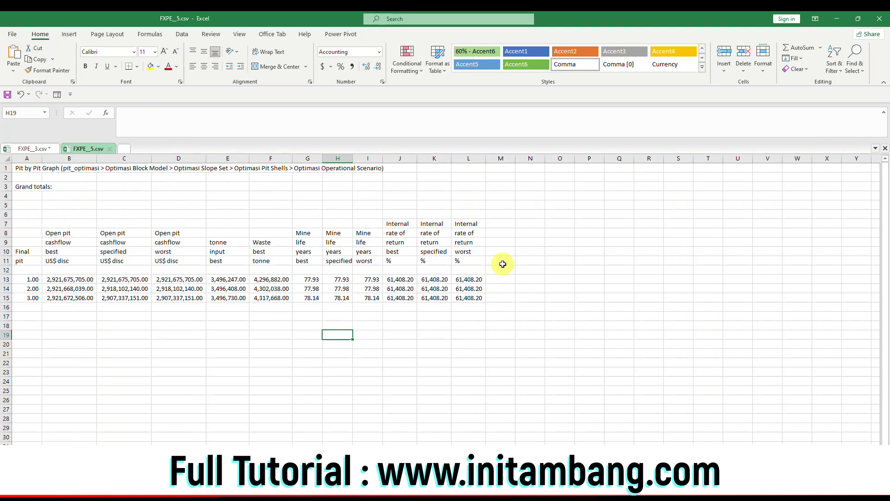
pyautogui.click(501, 262)
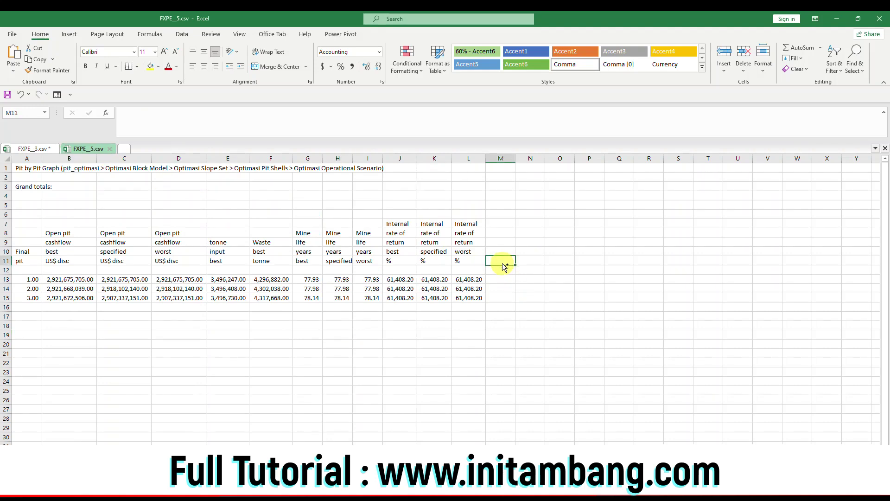
pyautogui.write('1.23 1.23 1.23')
pyautogui.click(500, 261)
pyautogui.write('SR')
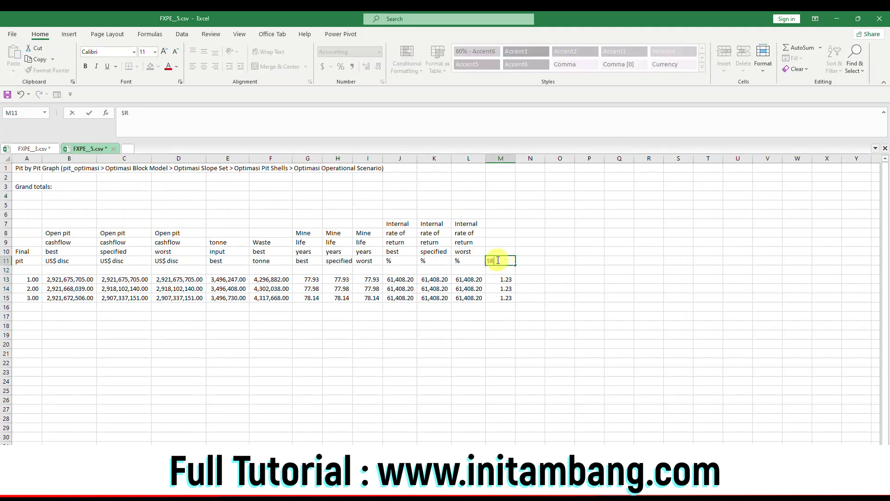
pyautogui.press('Return')
pyautogui.click(504, 280)
pyautogui.click(501, 289)
pyautogui.click(500, 296)
pyautogui.click(499, 281)
# Switch back to Whittle and export pit shell 1 of Optimasi Pit Shells to DXF as pit_optimasi_1.dxf in the 11 pit optimasi folder.
pyautogui.hotkey('alt', 'Tab')
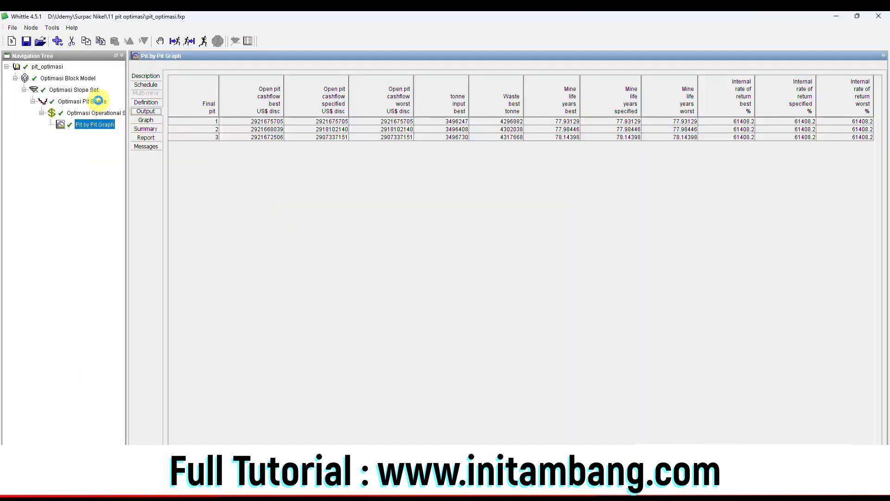
pyautogui.click(99, 103)
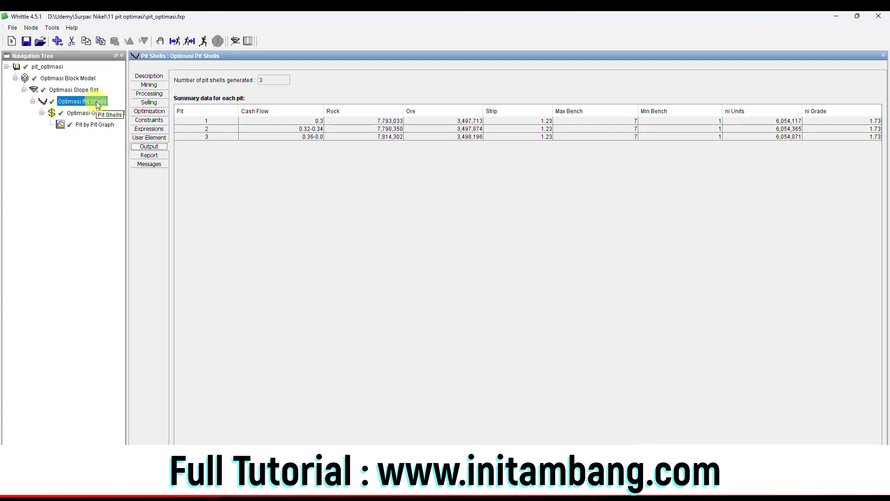
pyautogui.rightClick(98, 104)
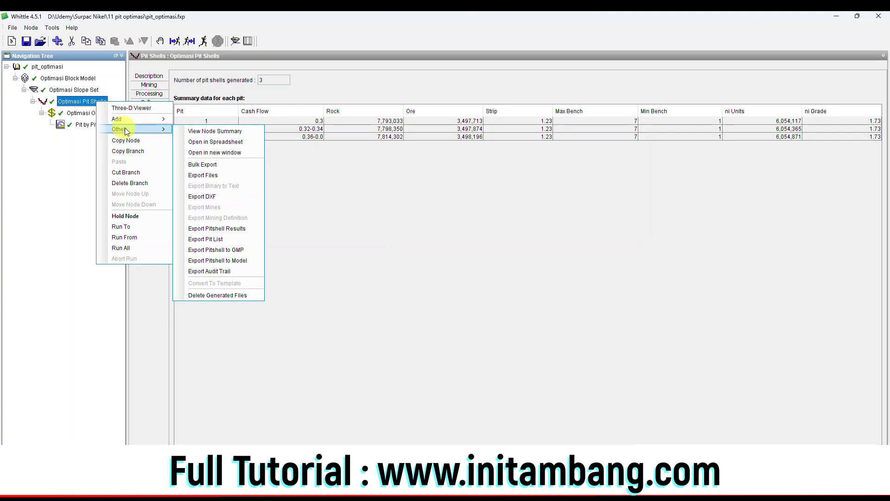
pyautogui.moveTo(149, 134)
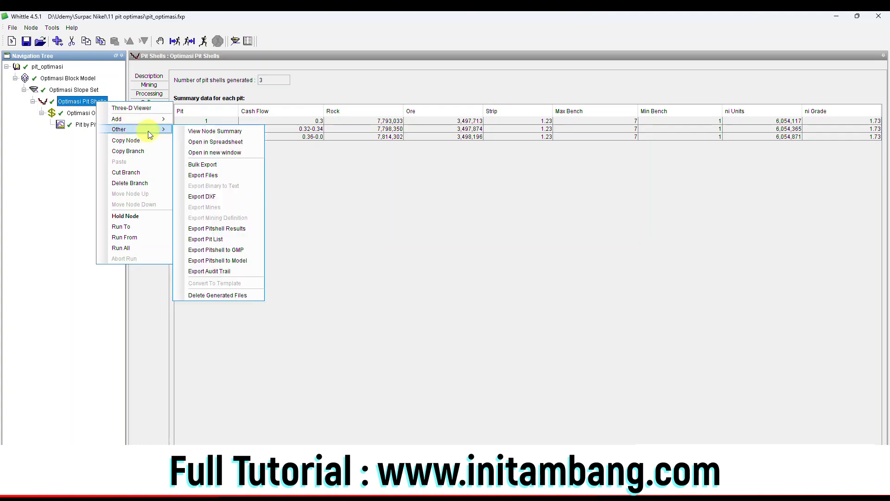
pyautogui.click(215, 195)
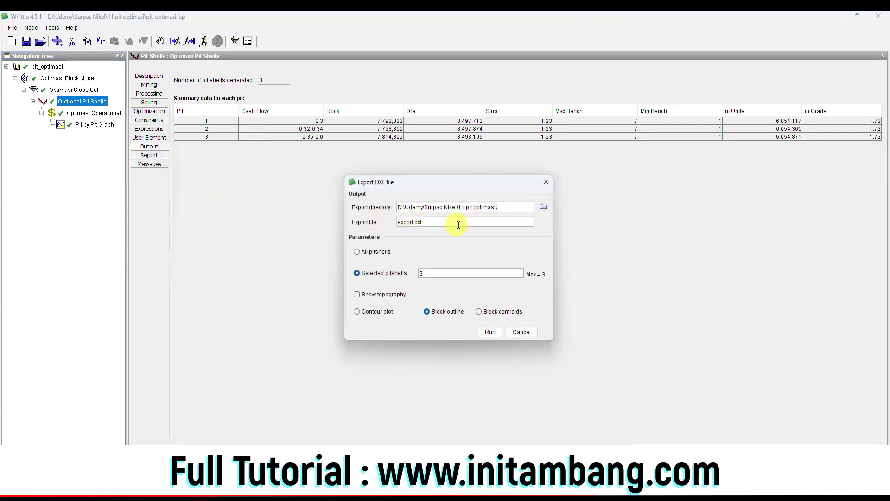
pyautogui.doubleClick(429, 273)
pyautogui.write('1')
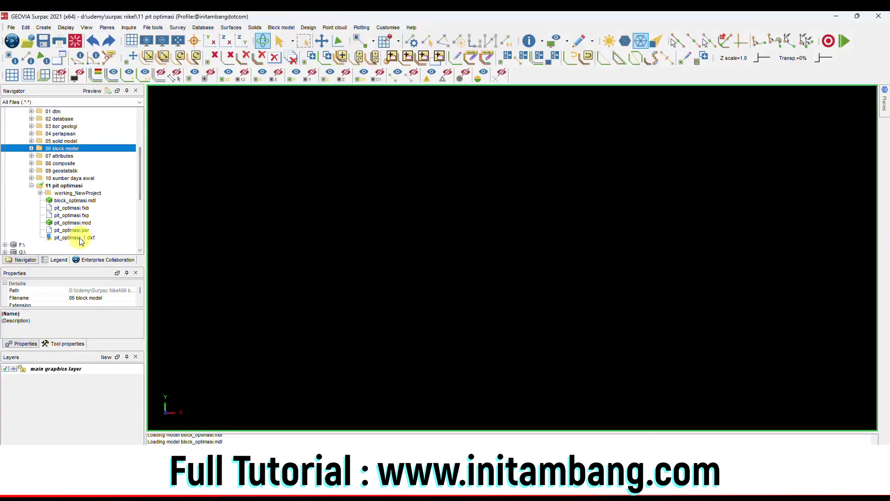
# Switch to Surpac and open pit_optimasi_1.dxf from the 11 pit optimasi folder for viewing in 3D.
pyautogui.click(79, 238)
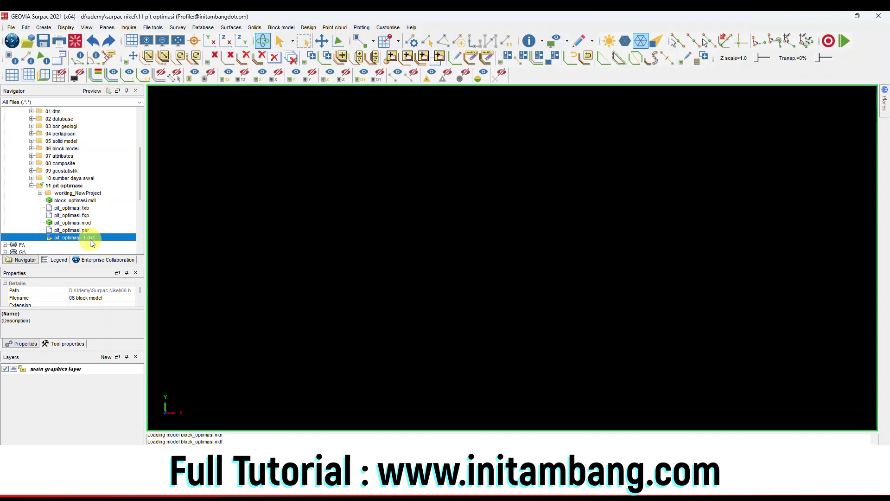
pyautogui.rightClick(88, 238)
pyautogui.click(111, 202)
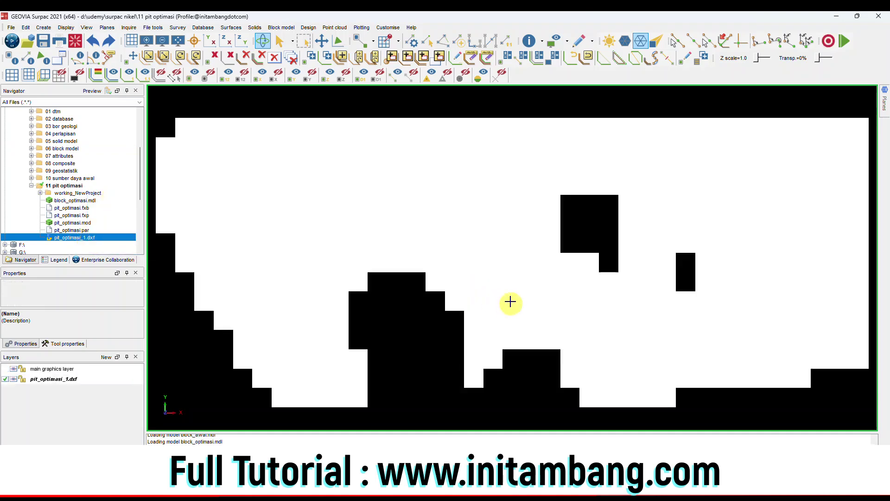
pyautogui.scroll(-3, 510, 300)
pyautogui.moveTo(518, 300)
pyautogui.mouseDown()
pyautogui.moveTo(496, 270)
pyautogui.moveTo(471, 260)
pyautogui.moveTo(414, 288)
pyautogui.moveTo(503, 301)
pyautogui.moveTo(523, 284)
pyautogui.mouseUp()
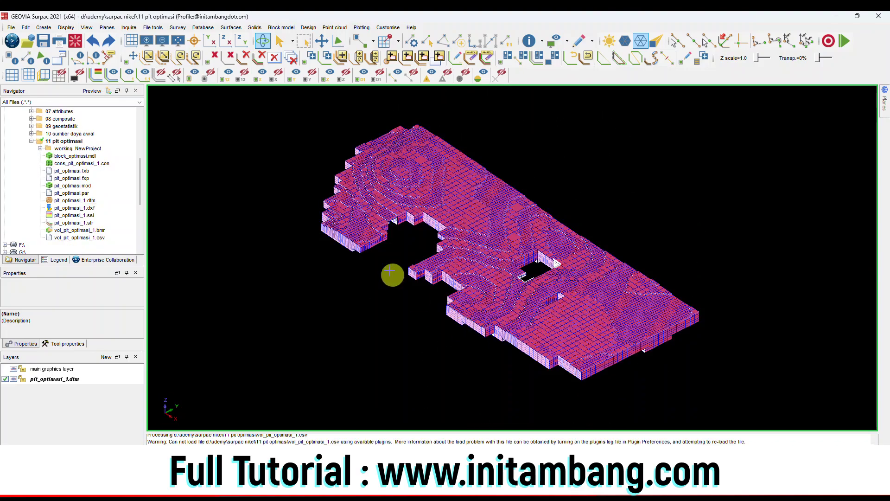
# Examine the pit_optimasi_1.dtm pit shell and the ramp area of the pit design in the pit_limit layer.
pyautogui.moveTo(395, 244); pyautogui.dragTo(401, 269)
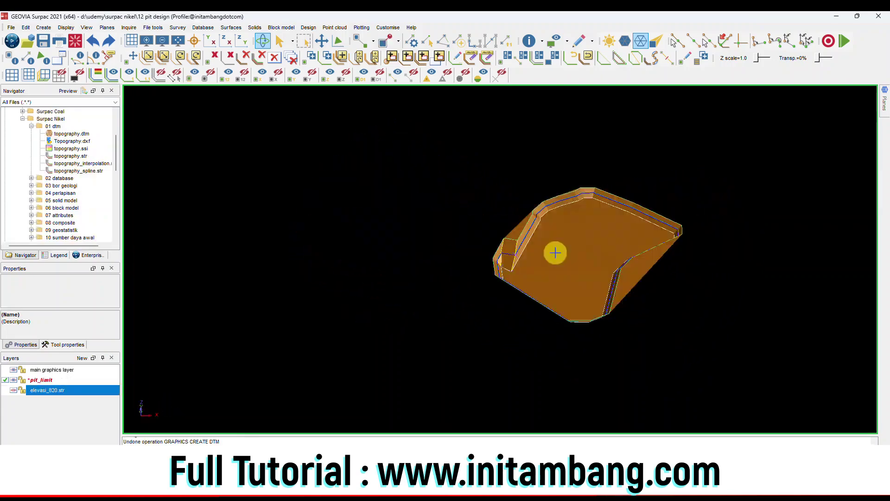
pyautogui.moveTo(555, 250); pyautogui.dragTo(566, 272)
pyautogui.scroll(6, 669, 285)
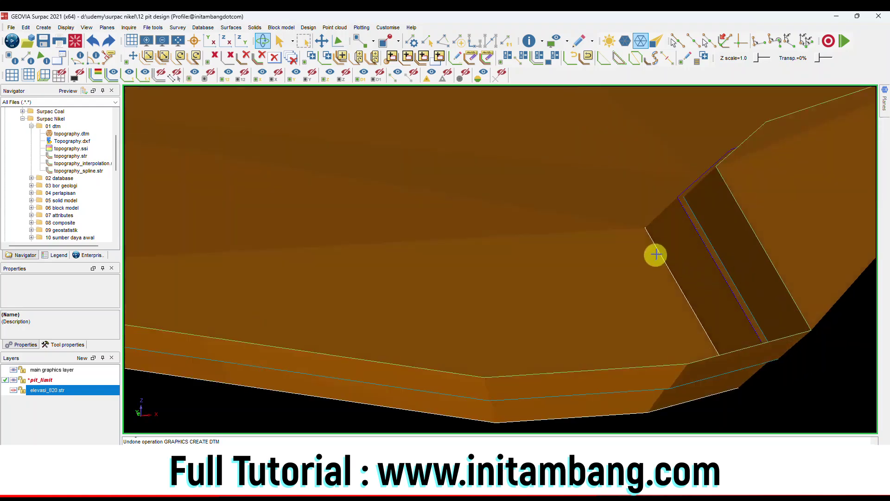
# Examine the bench walls and ramps of the pit design in the pit_limit layer from several angles.
pyautogui.scroll(-6, 514, 253)
pyautogui.moveTo(304, 226); pyautogui.dragTo(274, 249)
pyautogui.scroll(3, 274, 249)
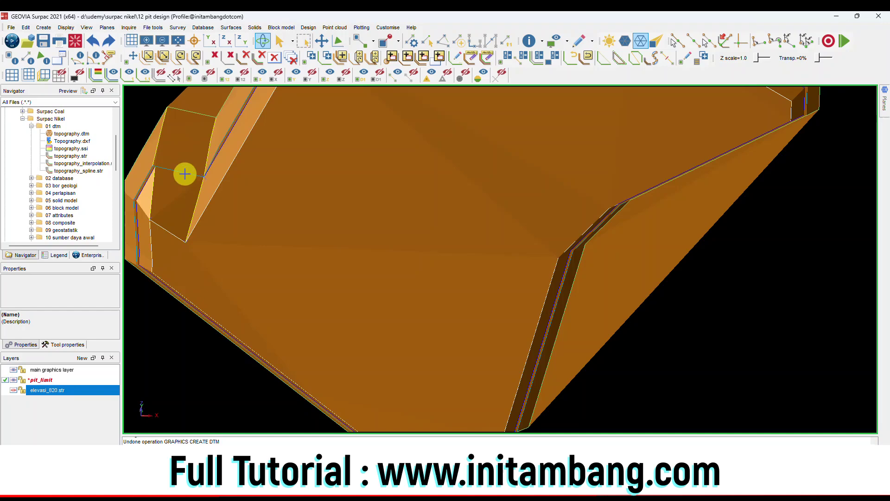
pyautogui.scroll(-4, 186, 173)
pyautogui.click(386, 228)
pyautogui.moveTo(386, 227); pyautogui.dragTo(392, 229)
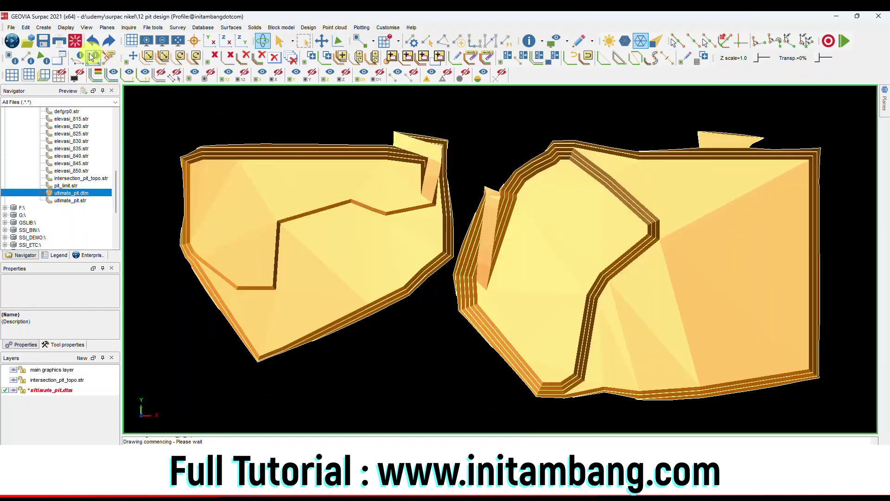
# Save the ultimate_pit.dtm layer as ultimate_pit_design in Surpac DTM format and inspect the surface in 3D.
pyautogui.click(43, 41)
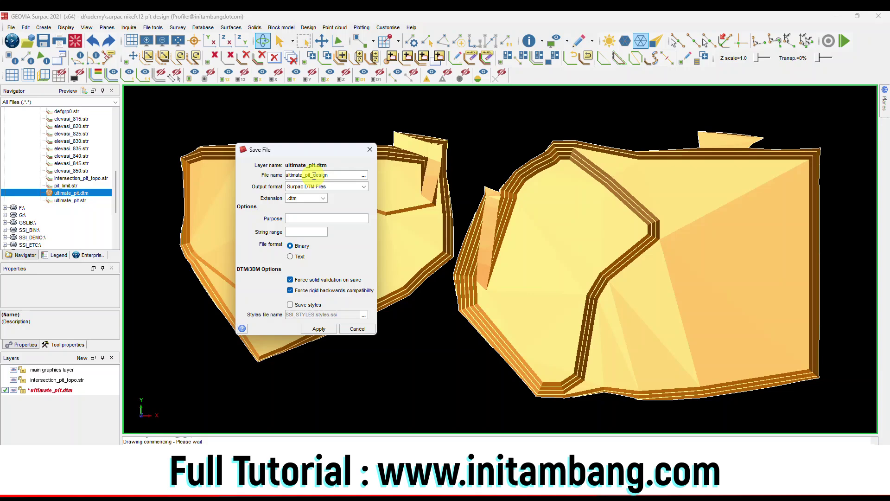
pyautogui.click(317, 328)
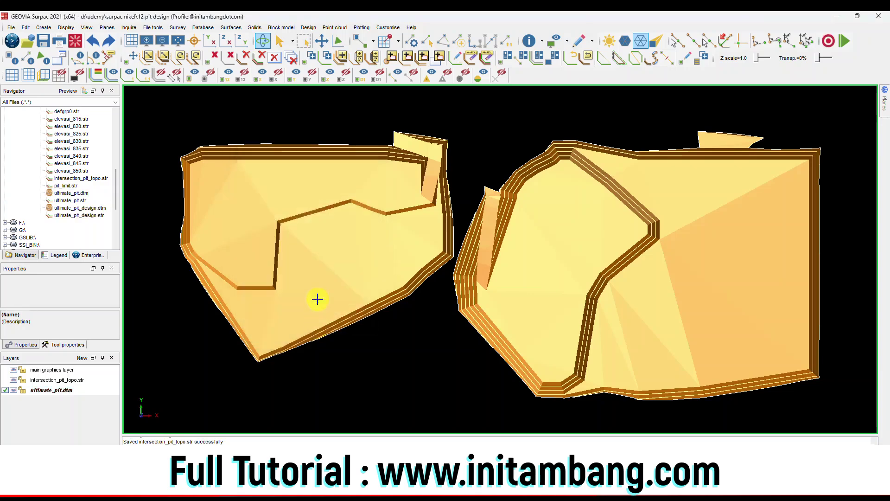
pyautogui.moveTo(383, 262)
pyautogui.mouseDown()
pyautogui.moveTo(419, 234)
pyautogui.moveTo(490, 291)
pyautogui.moveTo(457, 294)
pyautogui.moveTo(532, 280)
pyautogui.moveTo(500, 280)
pyautogui.moveTo(501, 290)
pyautogui.moveTo(594, 318)
pyautogui.moveTo(564, 314)
pyautogui.moveTo(599, 335)
pyautogui.moveTo(586, 322)
pyautogui.moveTo(389, 282)
pyautogui.moveTo(454, 289)
pyautogui.mouseUp()
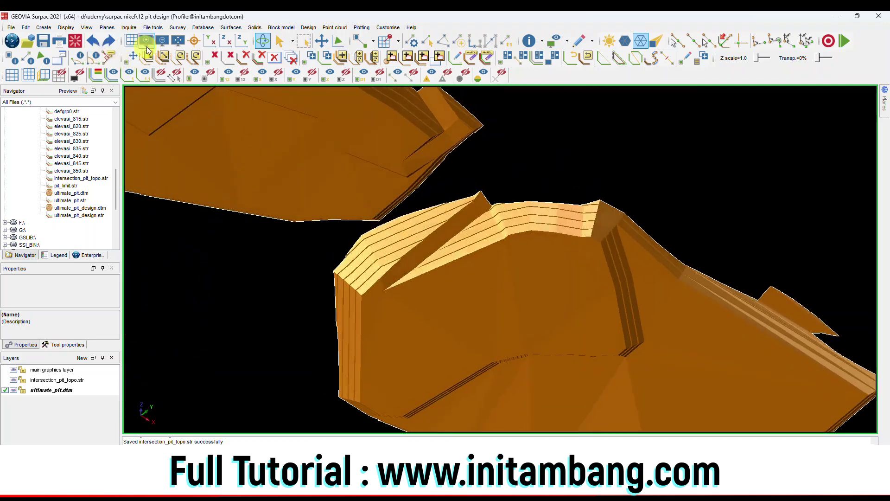
pyautogui.click(178, 40)
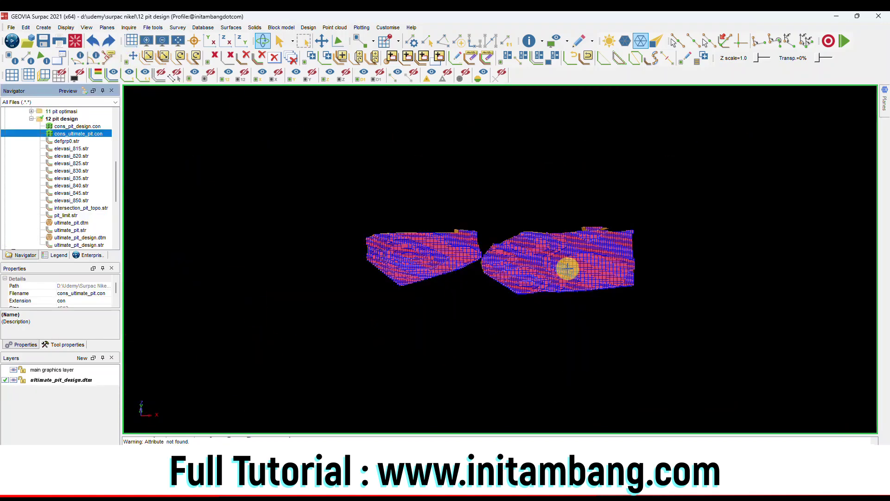
# Examine the block model constrained by cons_ultimate_pit.con inside both pits of the ultimate pit design.
pyautogui.moveTo(565, 266); pyautogui.dragTo(536, 300)
pyautogui.scroll(5, 566, 298)
pyautogui.scroll(-5, 582, 287)
pyautogui.moveTo(431, 260); pyautogui.dragTo(520, 284)
pyautogui.scroll(2, 506, 274)
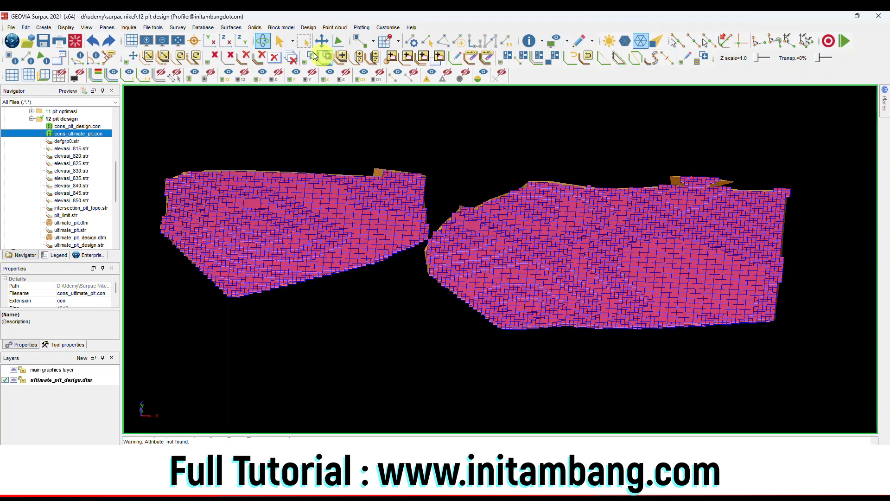
# Generate a standard, constrained block model report with format and output file names vol_ultimate_pit, in comma-separated spreadsheet format.
pyautogui.click(280, 28)
pyautogui.moveTo(297, 37)
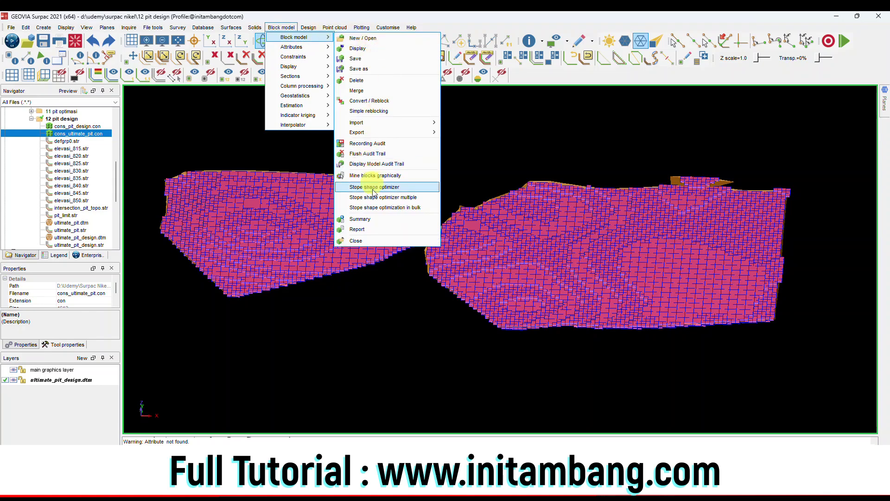
pyautogui.click(366, 229)
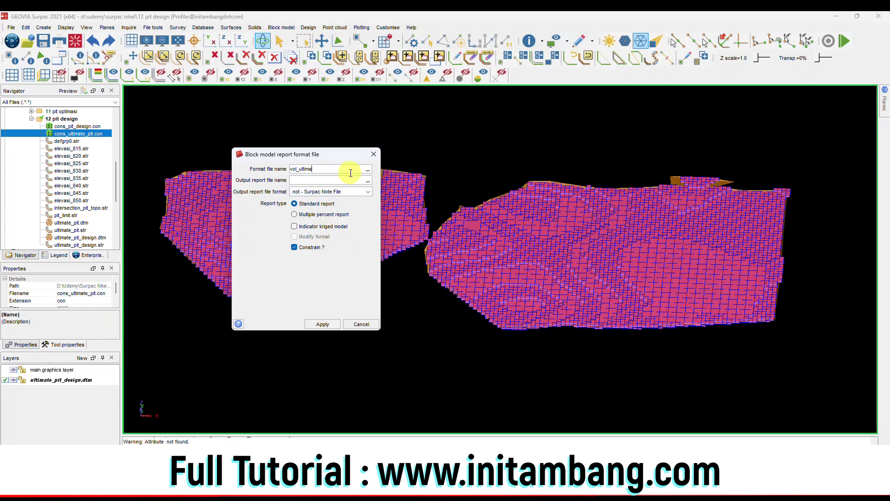
pyautogui.doubleClick(351, 173)
pyautogui.hotkey('ctrl', 'c')
pyautogui.click(325, 180)
pyautogui.hotkey('ctrl', 'v')
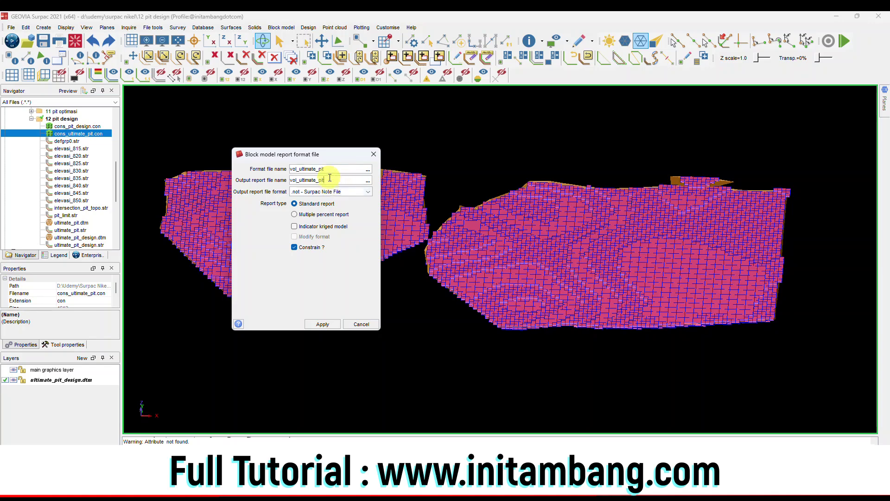
pyautogui.click(325, 194)
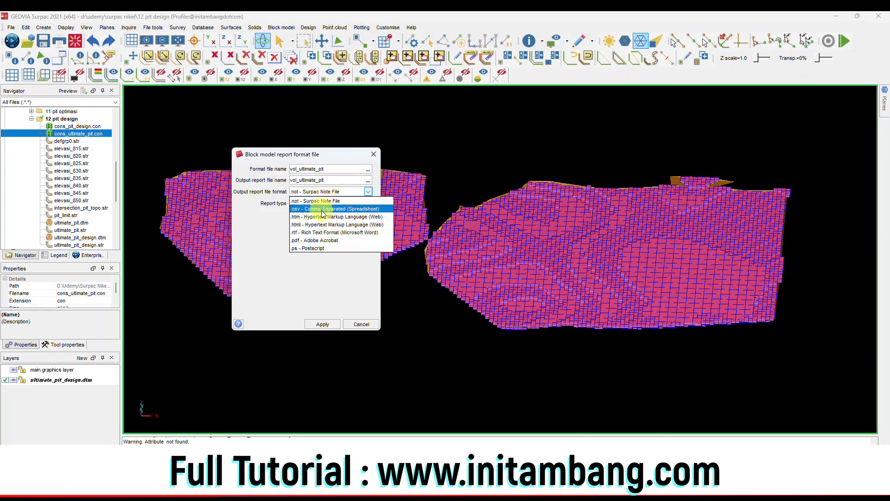
pyautogui.click(324, 209)
pyautogui.click(332, 323)
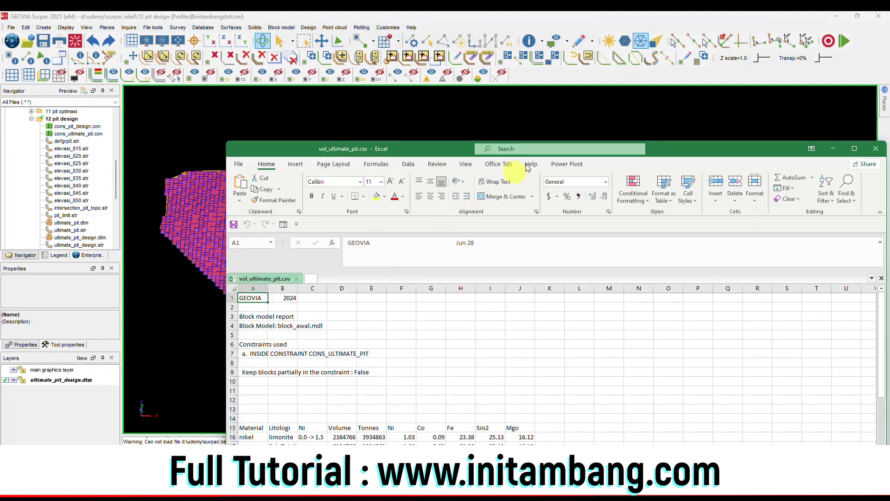
# In the vol_ultimate_pit.csv workbook, apply the Comma style to the report values in D16:J25 and bold D19:E19.
pyautogui.doubleClick(678, 147)
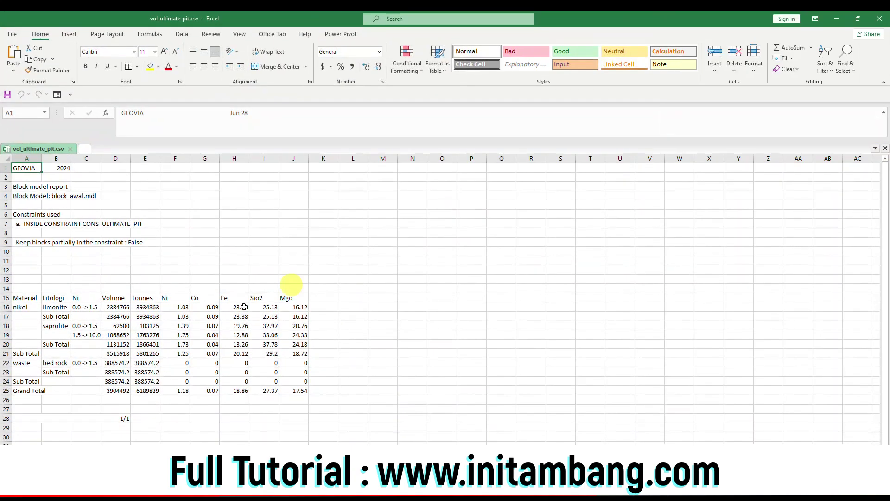
pyautogui.moveTo(118, 307); pyautogui.dragTo(294, 389)
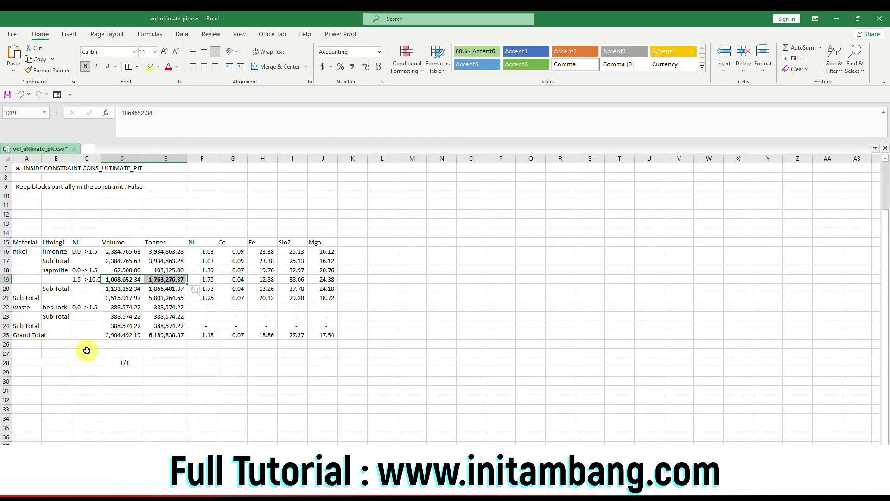
# Enter the label SR in C26 and the formula =(D16+D18+D23)/E19 in D26, centred with two decimals.
pyautogui.click(79, 342)
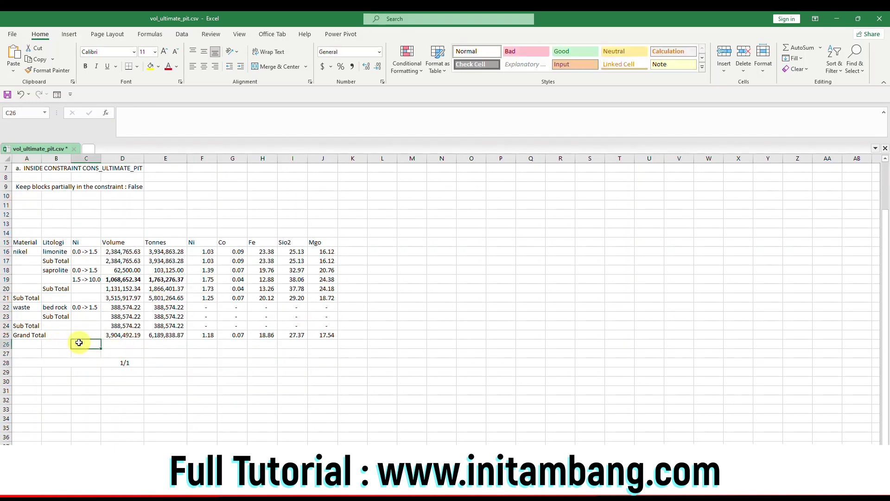
pyautogui.write('SR')
pyautogui.hotkey('ctrl', 'Return')
pyautogui.press('Right')
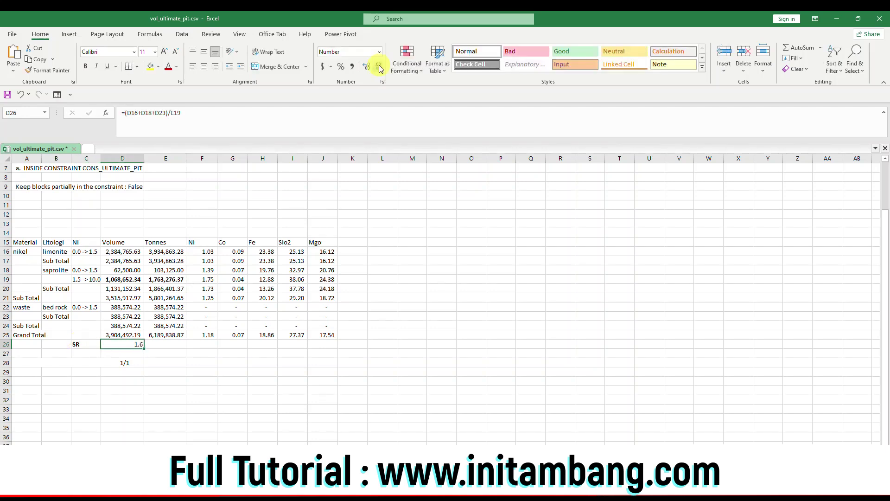
pyautogui.click(204, 67)
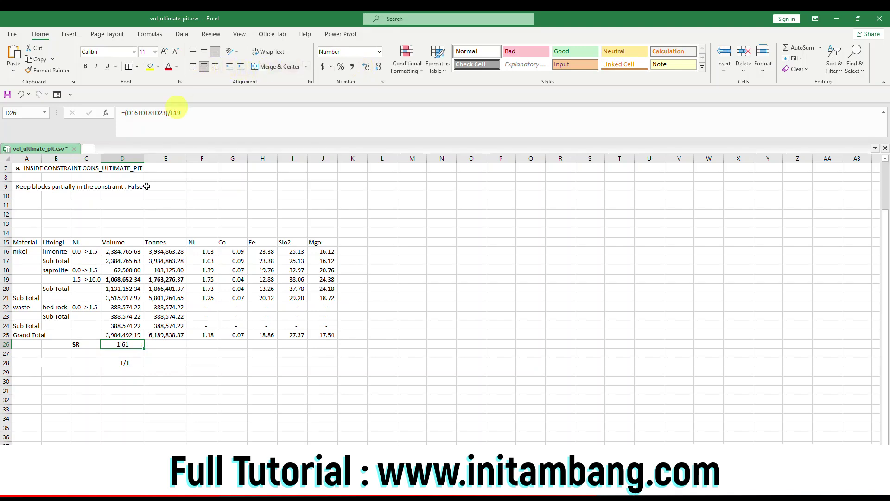
# Make the SR ratio value in D26 bold.
pyautogui.click(86, 344)
pyautogui.moveTo(87, 343); pyautogui.dragTo(121, 349)
pyautogui.hotkey('ctrl', 'q')
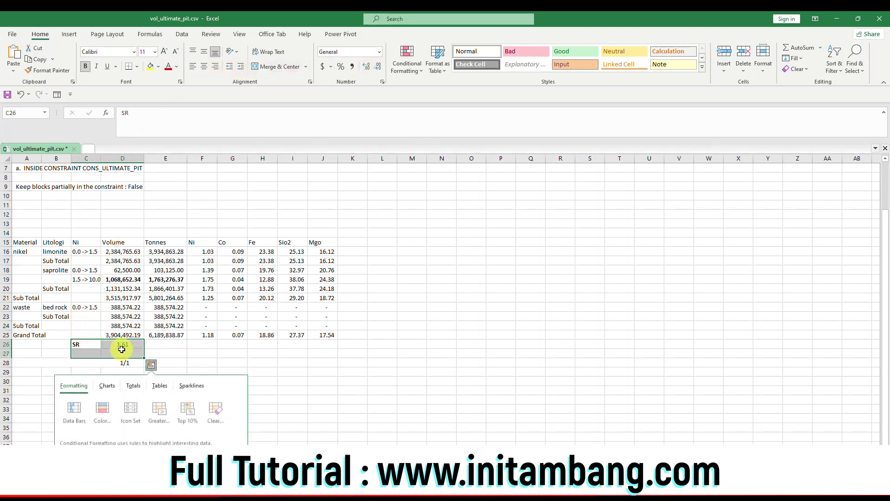
pyautogui.click(197, 353)
pyautogui.click(114, 342)
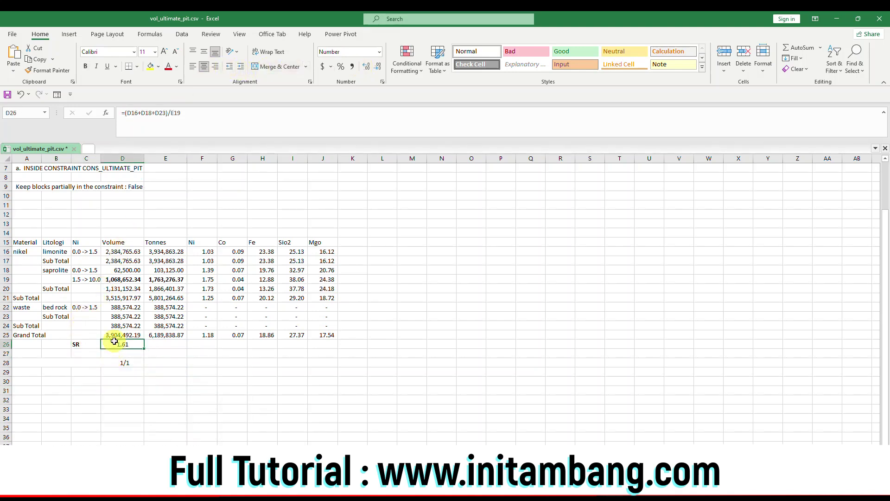
# Centre the SR label and value in C26:D26 and enlarge their font size.
pyautogui.moveTo(86, 344); pyautogui.dragTo(105, 344)
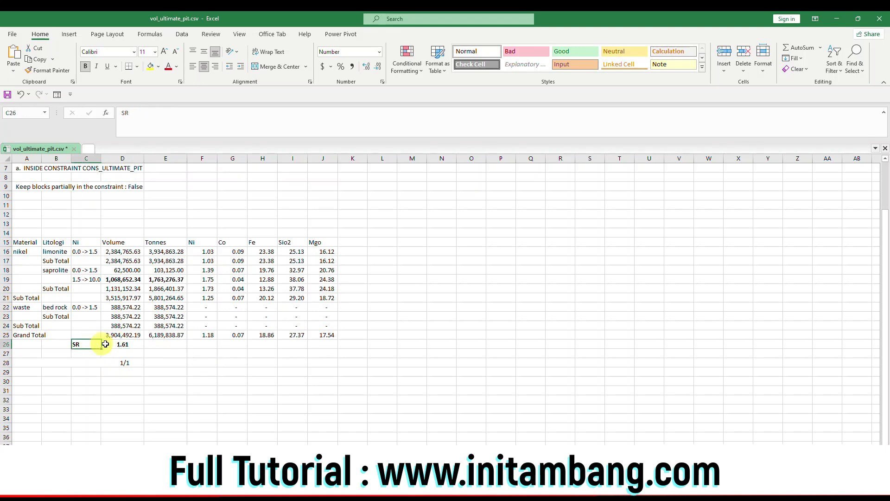
pyautogui.click(204, 69)
pyautogui.click(164, 51)
pyautogui.click(164, 51)
pyautogui.click(164, 52)
pyautogui.click(164, 52)
pyautogui.click(203, 68)
pyautogui.click(197, 367)
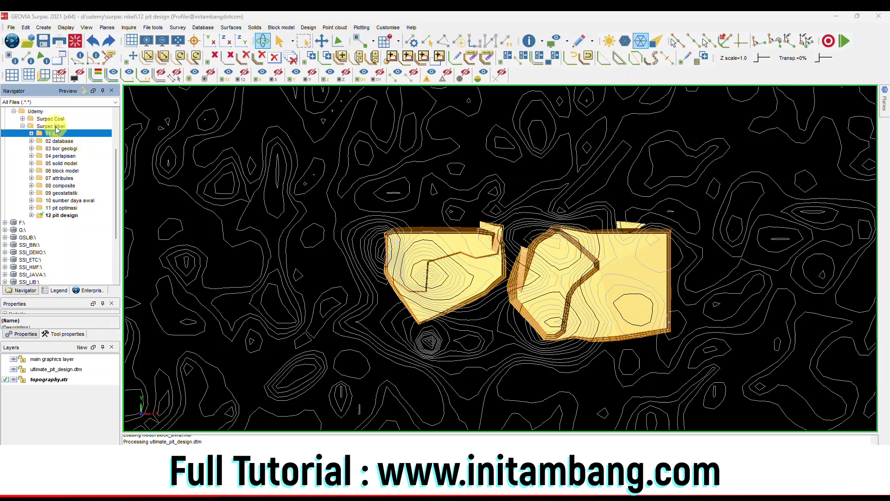
# In Surpac, create a folder named 13 disposal inside Surpac Nikel and set it as the work directory.
pyautogui.rightClick(55, 126)
pyautogui.click(80, 153)
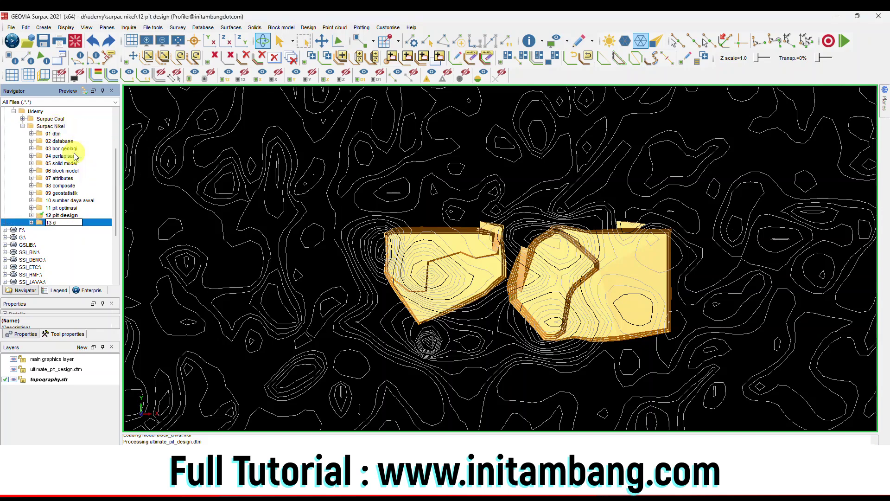
pyautogui.write('13 disposal')
pyautogui.press('Return')
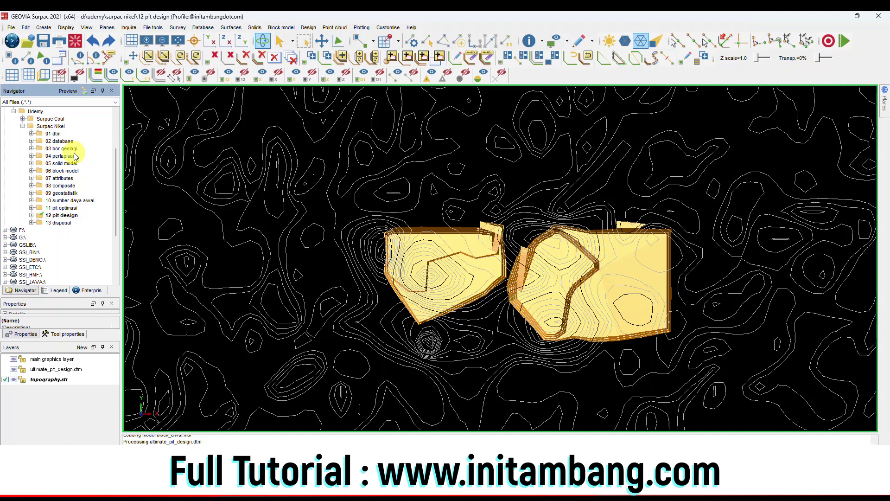
pyautogui.rightClick(62, 222)
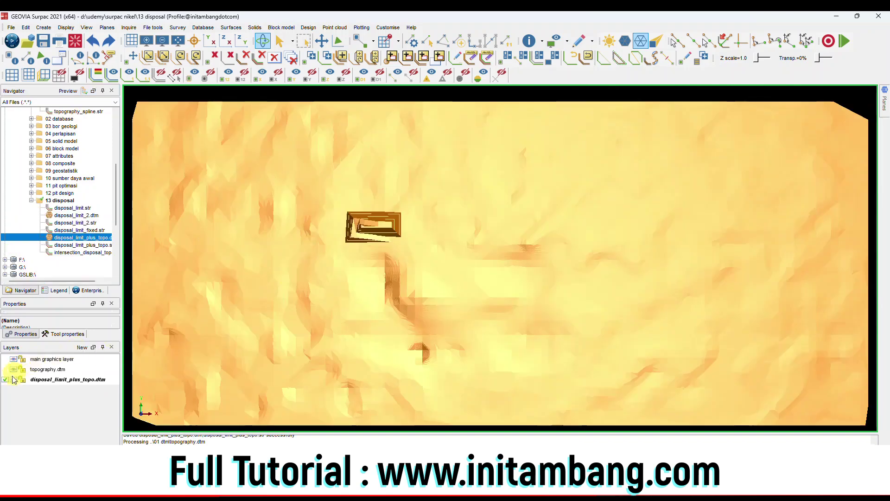
# Show the disposal_limit_plus_topo.dtm layer and examine the disposal design against the surrounding topography.
pyautogui.click(16, 380)
pyautogui.scroll(2, 363, 217)
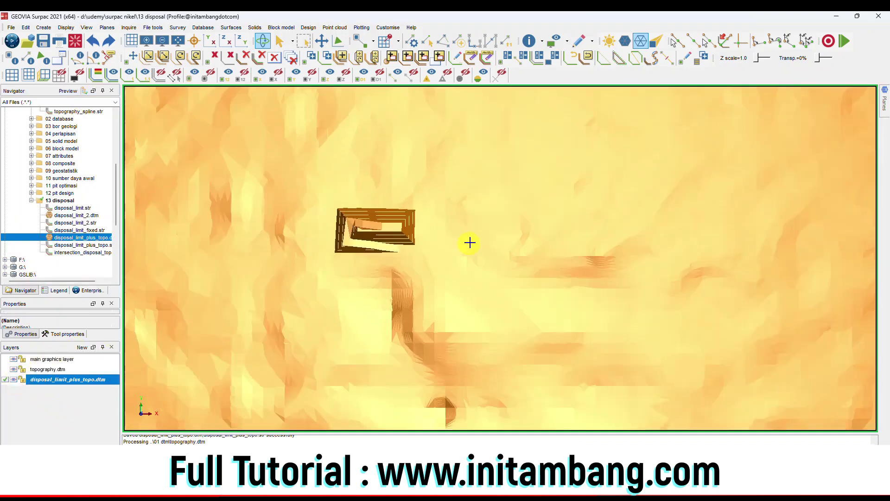
pyautogui.scroll(-3, 469, 241)
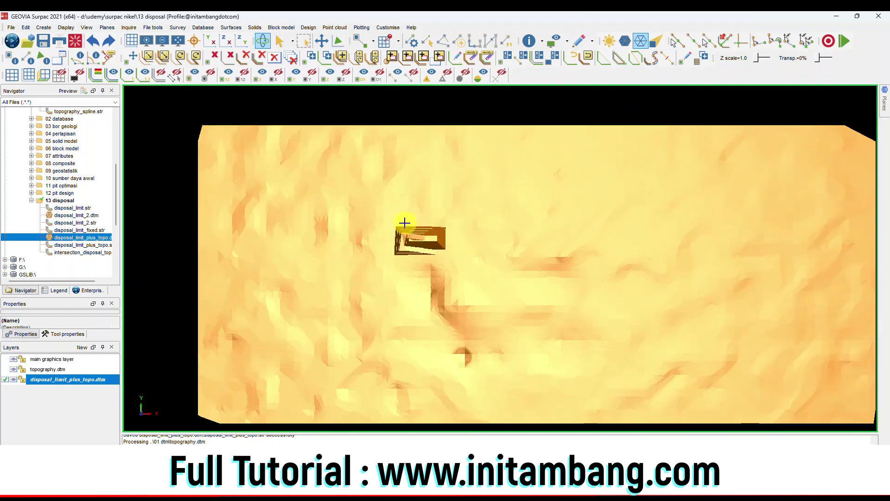
pyautogui.scroll(1, 458, 246)
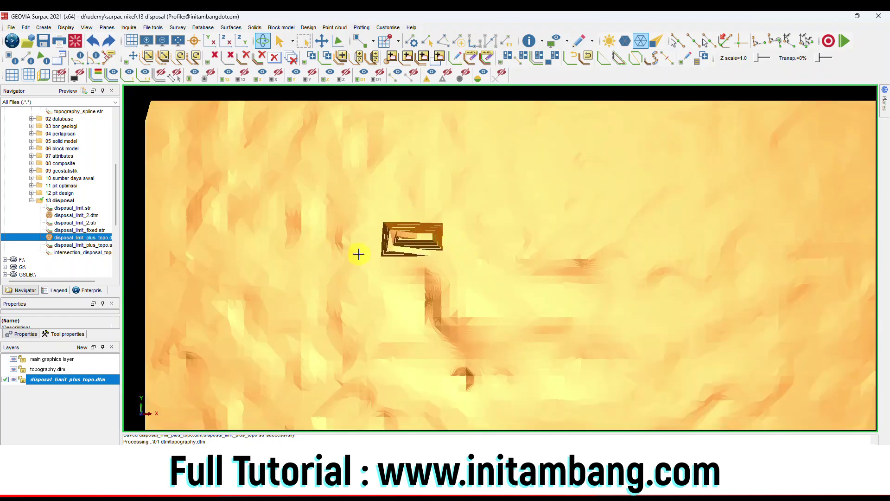
pyautogui.scroll(-2, 453, 238)
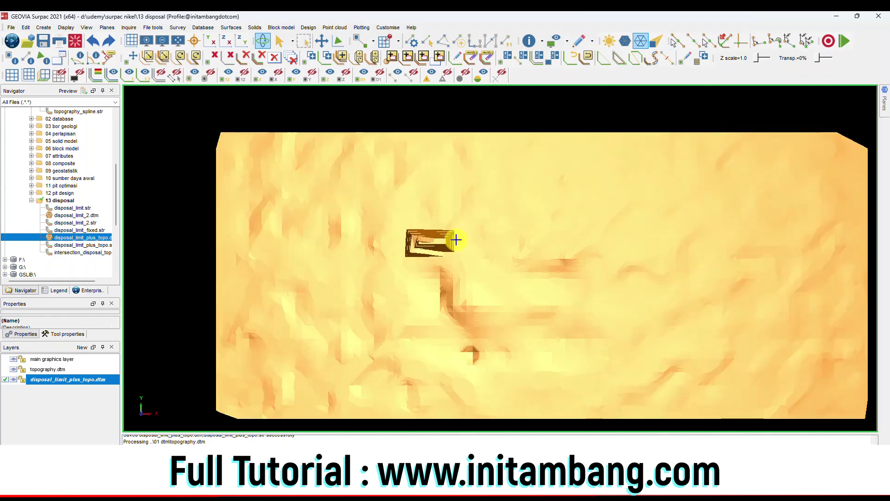
pyautogui.scroll(2, 424, 253)
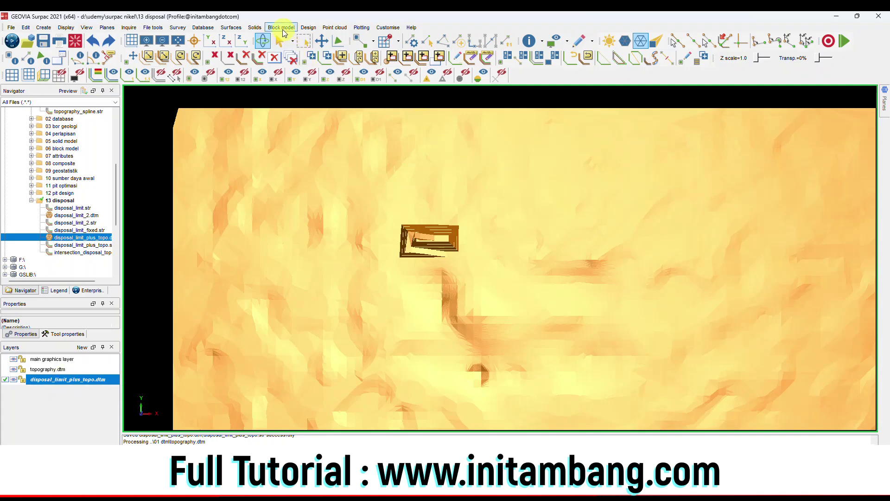
# Calculate cut and fill volumes between topography.dtm and disposal_limit_plus_topo.dtm within boundary string 1 of intersection_disposal_topo.str, reporting to volume_disposal.pdf.
pyautogui.click(235, 28)
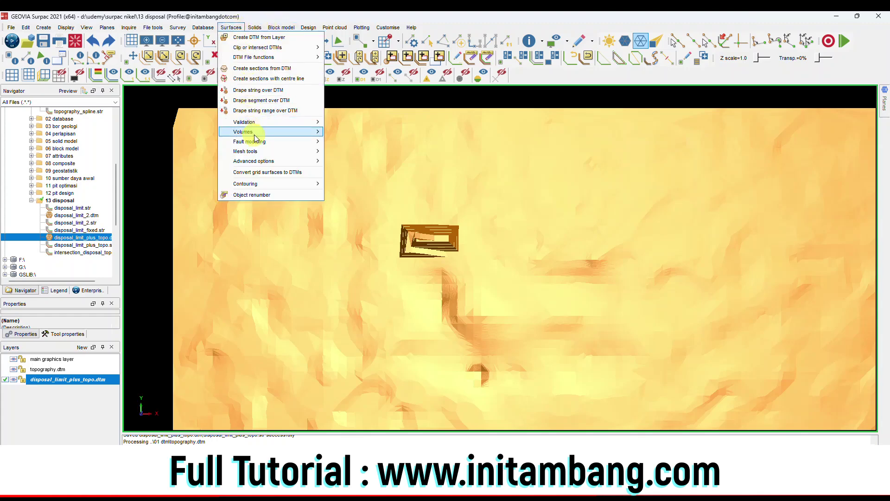
pyautogui.moveTo(257, 136)
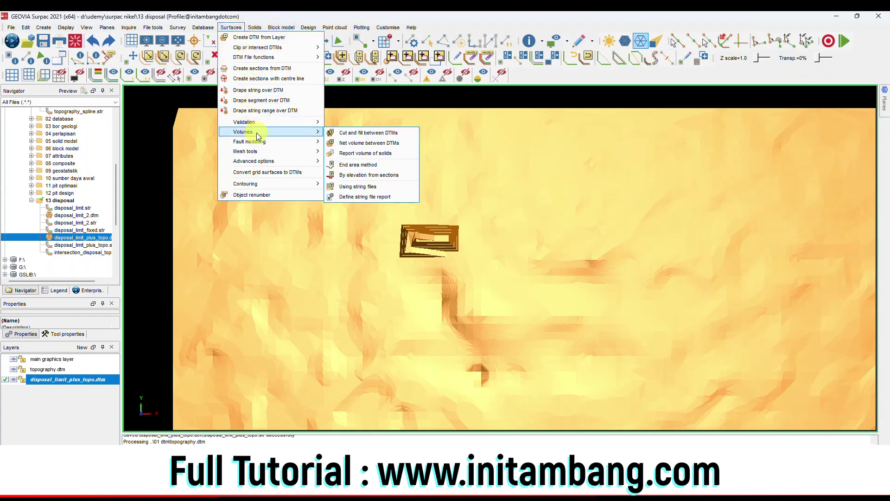
pyautogui.click(365, 133)
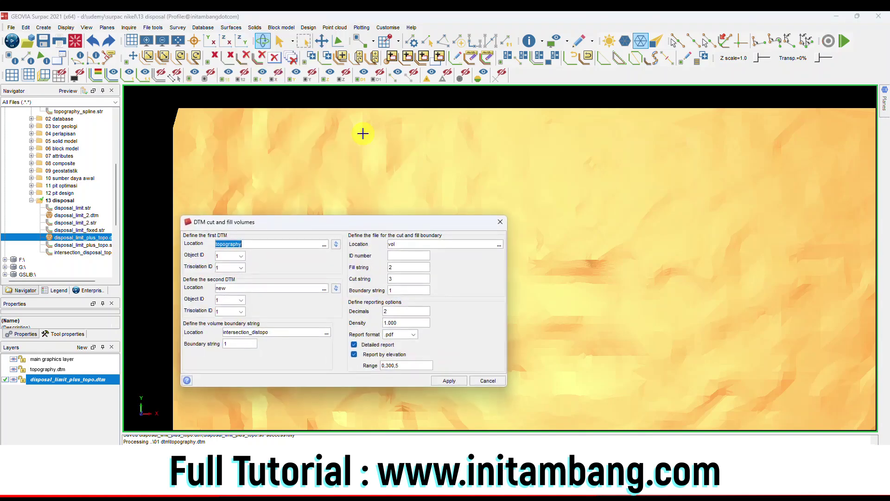
pyautogui.press('Return')
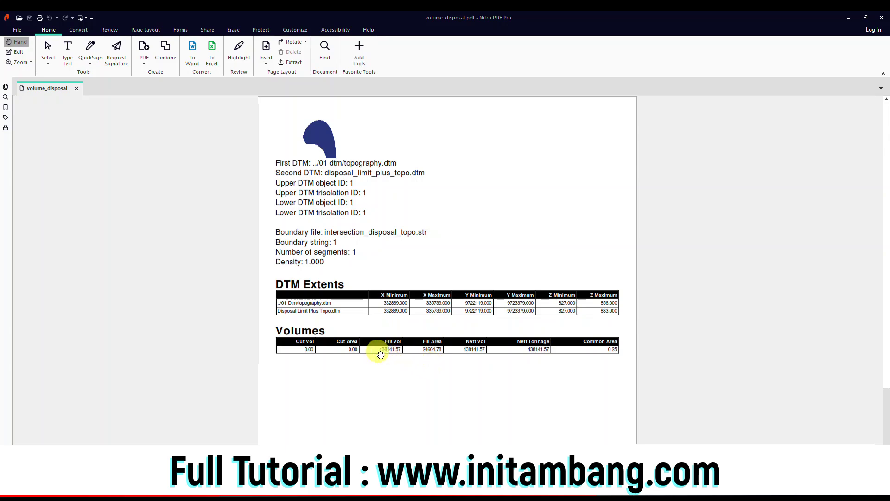
# Examine the Volumes table in the volume_disposal.pdf report.
pyautogui.keyDown('ctrl'); pyautogui.scroll(5, 380, 355); pyautogui.keyUp('ctrl')
pyautogui.keyDown('ctrl'); pyautogui.scroll(-3, 377, 351); pyautogui.keyUp('ctrl')
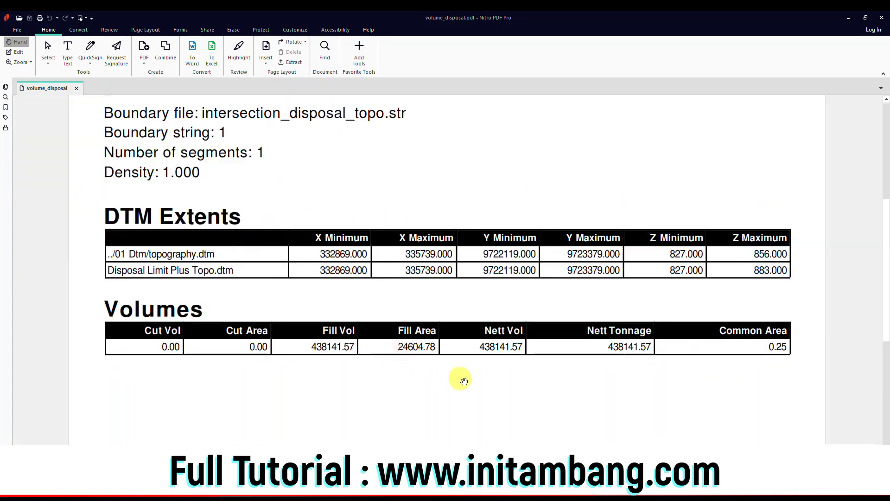
pyautogui.moveTo(464, 373); pyautogui.dragTo(465, 326)
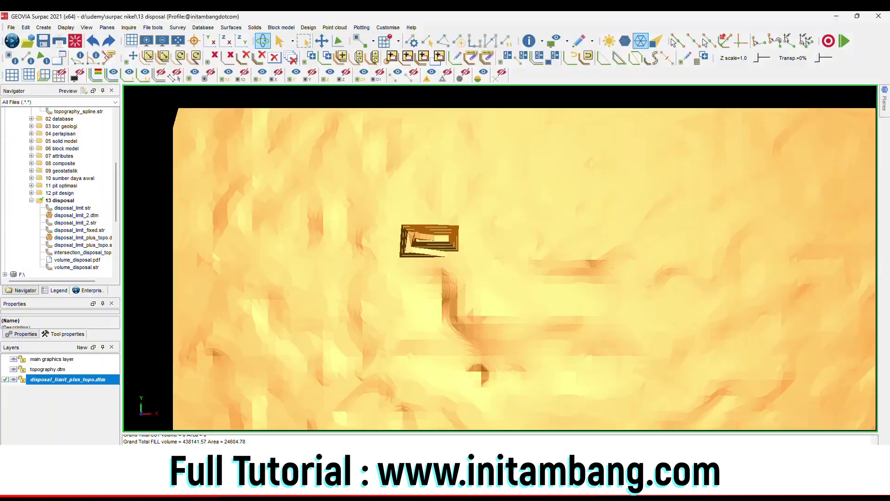
# Examine the benches and ramp of the disposal on the disposal_limit_plus_topo.dtm surface.
pyautogui.scroll(3, 425, 233)
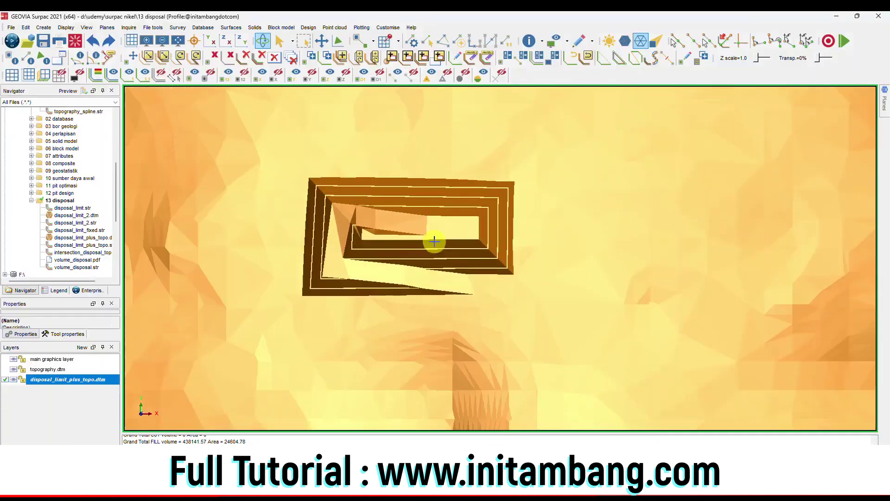
pyautogui.scroll(-3, 434, 241)
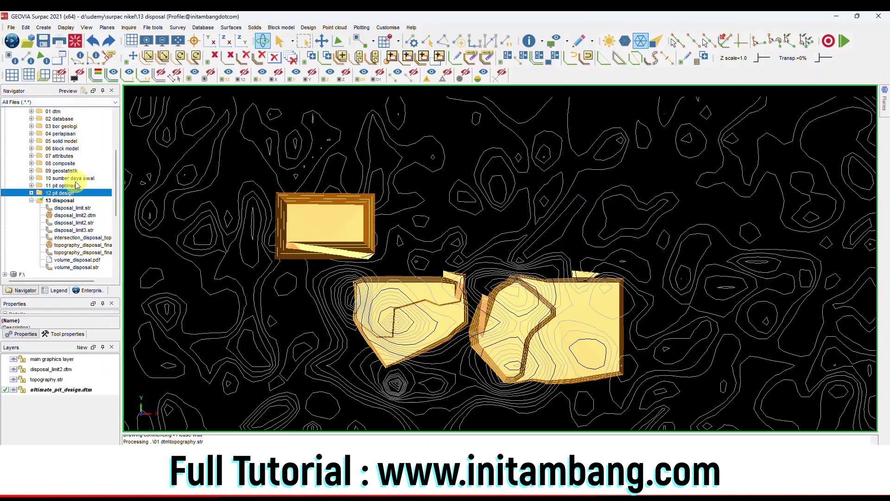
# Create a folder named 14 stockpile inside Surpac Nikel and set it as the work directory.
pyautogui.scroll(5, 49, 157)
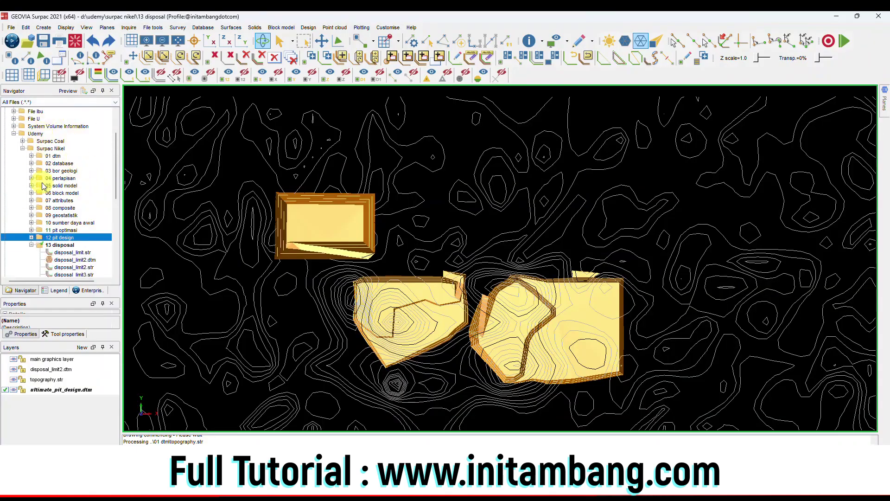
pyautogui.rightClick(46, 149)
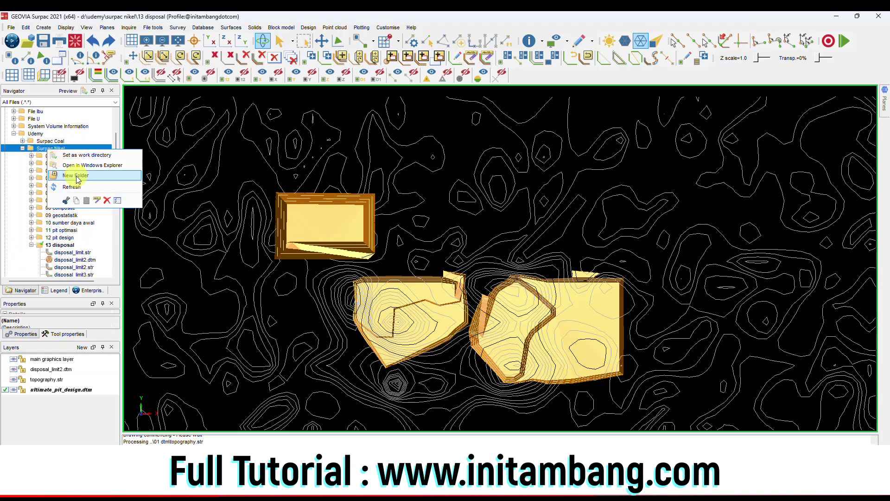
pyautogui.click(76, 176)
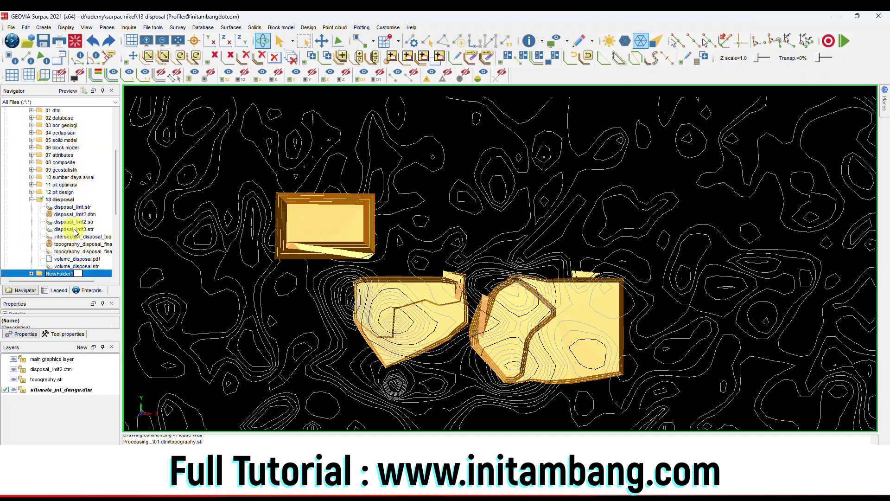
pyautogui.write('14 stockpile')
pyautogui.press('Return')
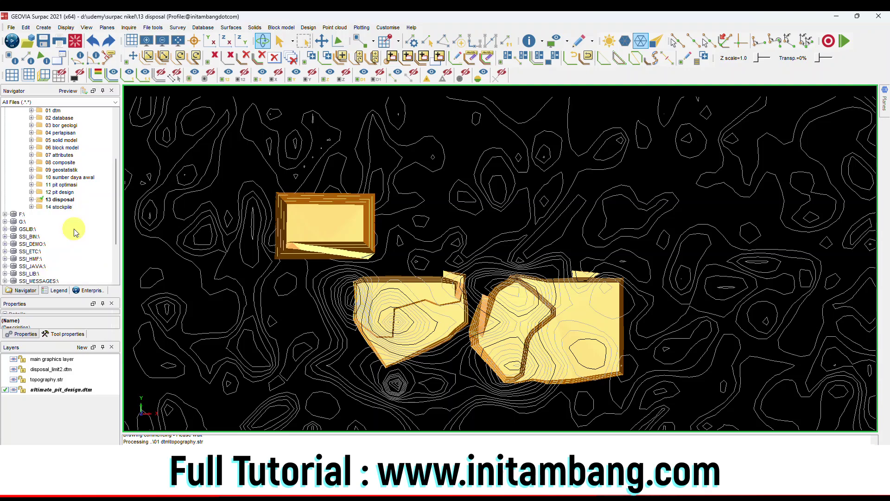
pyautogui.rightClick(62, 207)
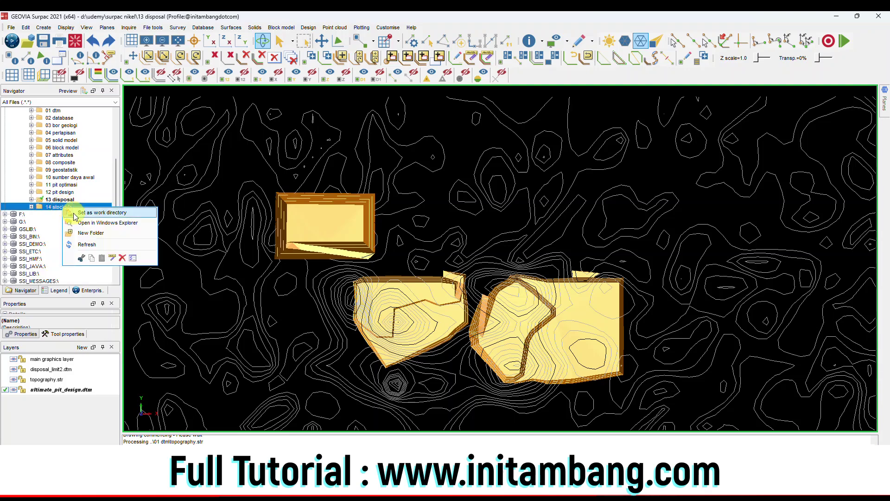
pyautogui.click(84, 211)
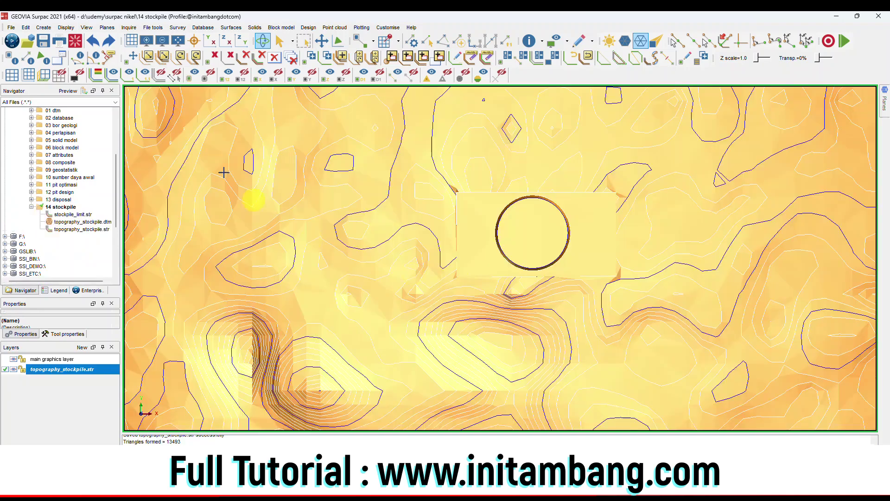
# Clear the graphics and open topography_stockpile.dtm to inspect the stockpile surface.
pyautogui.click(75, 40)
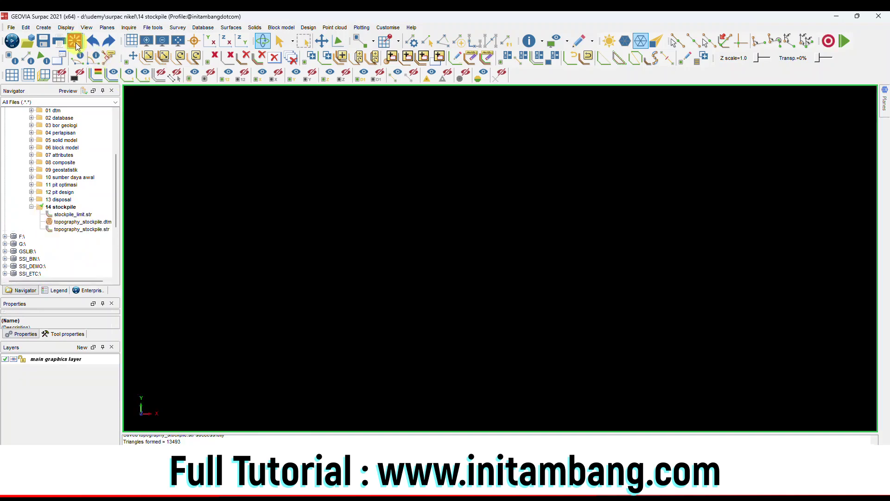
pyautogui.click(76, 222)
pyautogui.rightClick(75, 223)
pyautogui.click(86, 226)
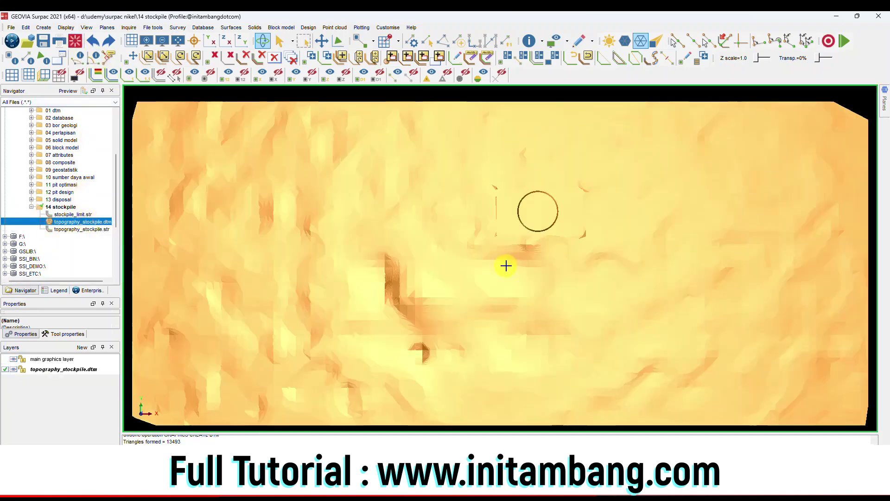
pyautogui.moveTo(549, 245); pyautogui.dragTo(514, 235)
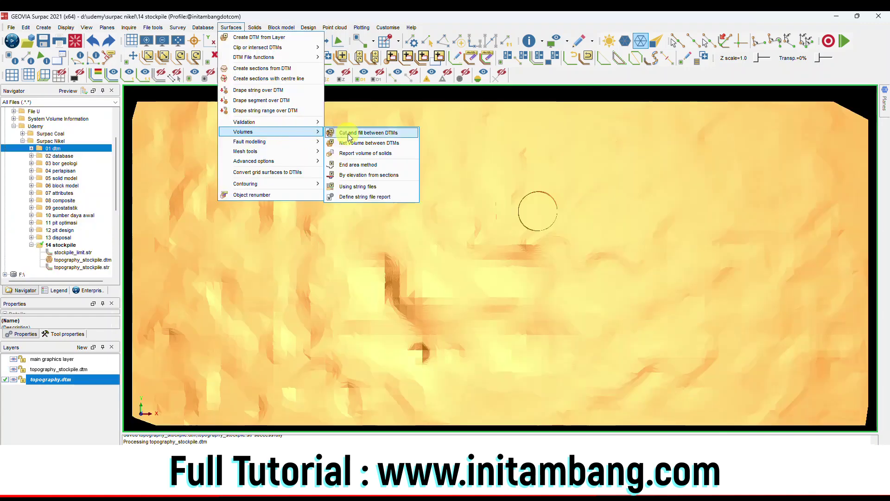
# Calculate cut and fill volumes between topography.dtm and topography_stockpile.dtm within stockpile_limit string 1, output to volume_stockpile as .pdf, and inspect the stockpile surface.
pyautogui.click(346, 131)
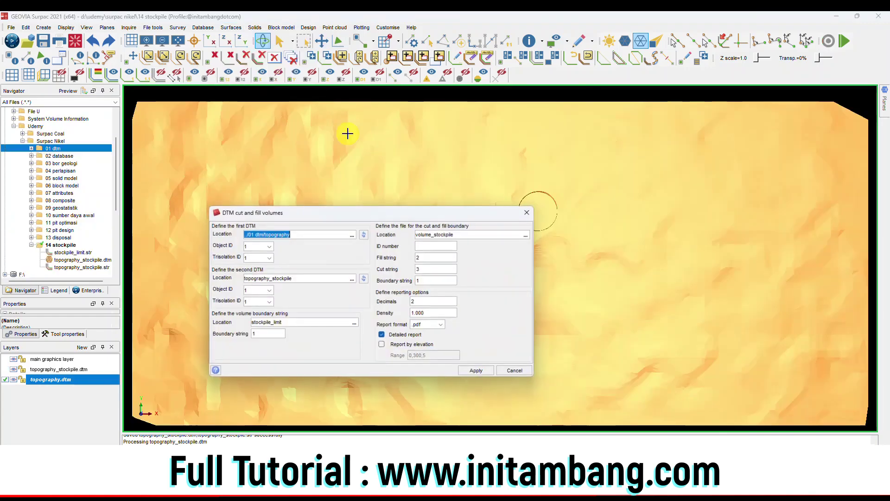
pyautogui.click(352, 234)
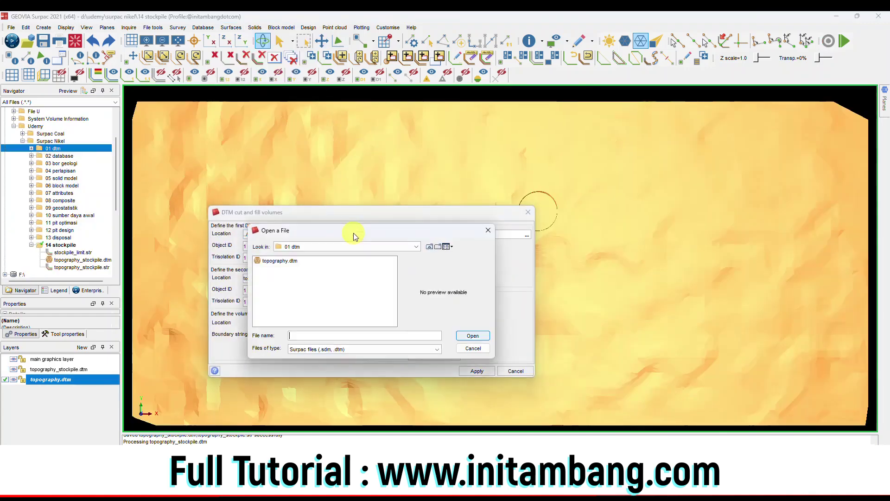
pyautogui.doubleClick(278, 261)
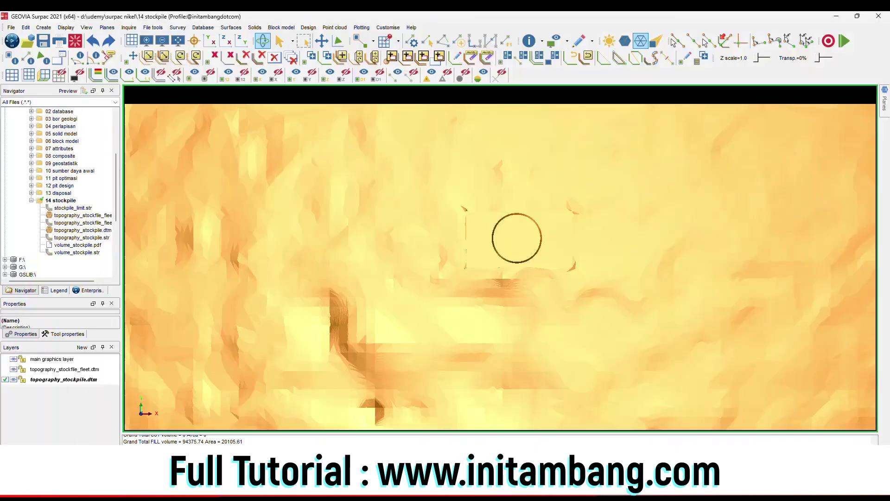
pyautogui.moveTo(473, 242)
pyautogui.mouseDown()
pyautogui.moveTo(508, 280)
pyautogui.moveTo(496, 280)
pyautogui.mouseUp()
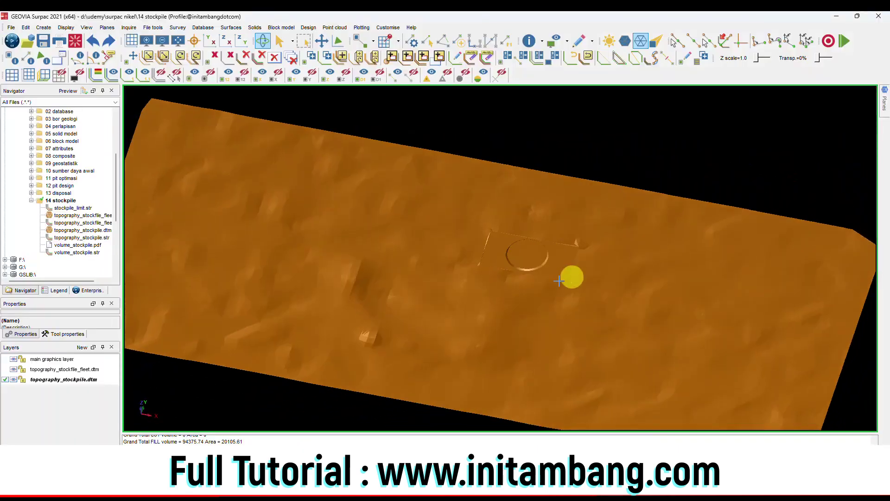
pyautogui.scroll(2, 531, 242)
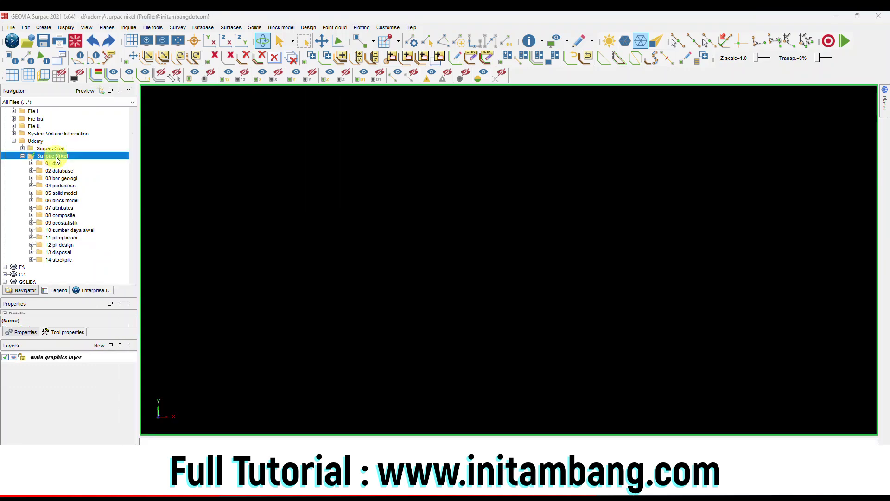
# Create a folder named 15 jalan hauling inside Surpac Nikel and set it as the work directory.
pyautogui.rightClick(55, 157)
pyautogui.click(81, 184)
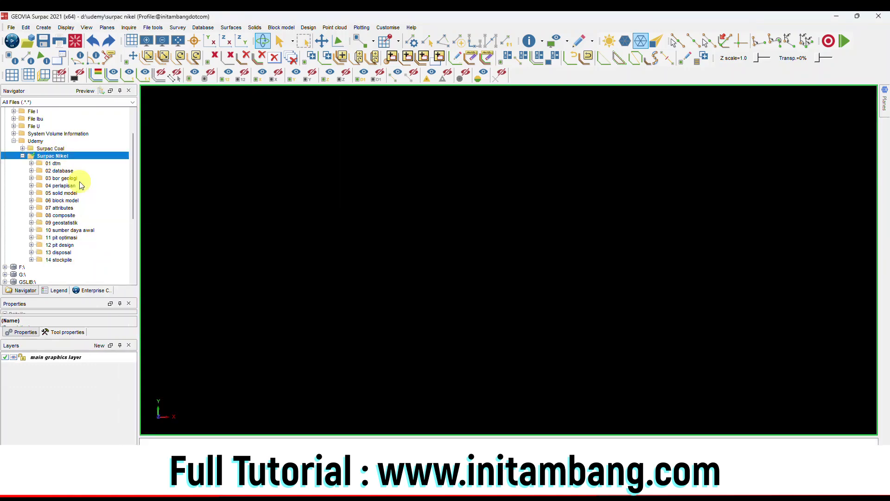
pyautogui.write('15')
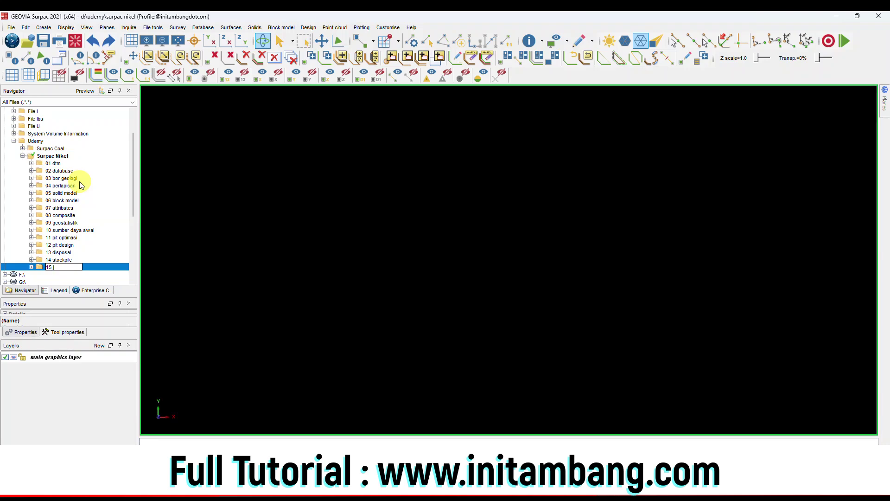
pyautogui.write(' jalan hauling')
pyautogui.press('Return')
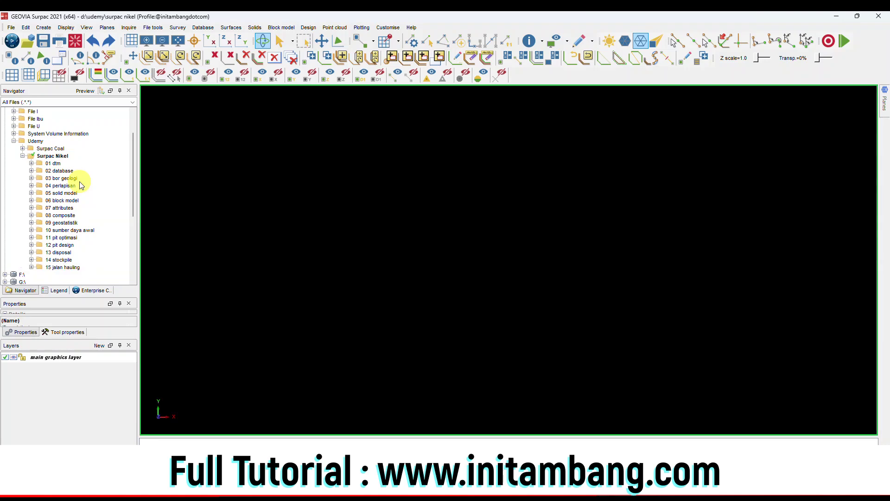
pyautogui.rightClick(69, 267)
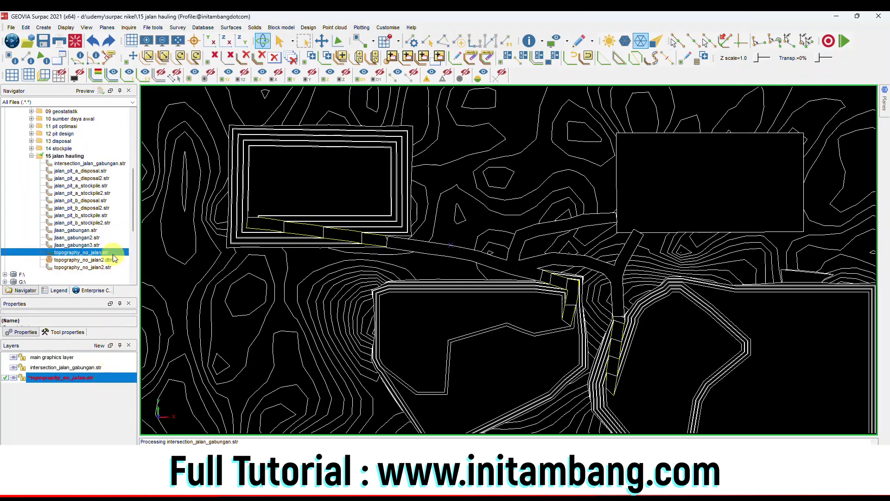
# Add the haul road strings of jlaan_gabungan3.str to the topography_no_jalan.str layer.
pyautogui.click(89, 246)
pyautogui.moveTo(64, 248); pyautogui.dragTo(407, 238)
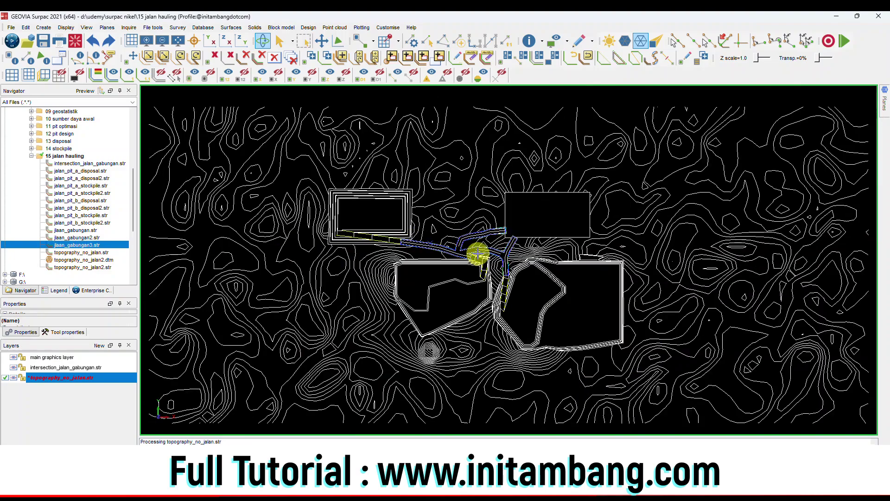
pyautogui.scroll(7, 467, 248)
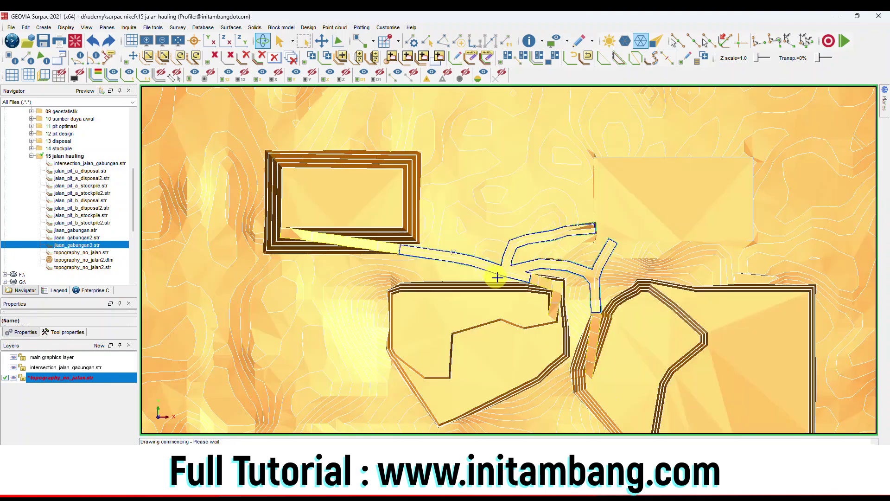
# Examine the haul roads linking the pits, disposal and stockpile, checking how their edges meet the surrounding topography.
pyautogui.moveTo(498, 277); pyautogui.dragTo(527, 243)
pyautogui.scroll(7, 528, 242)
pyautogui.scroll(10, 565, 200)
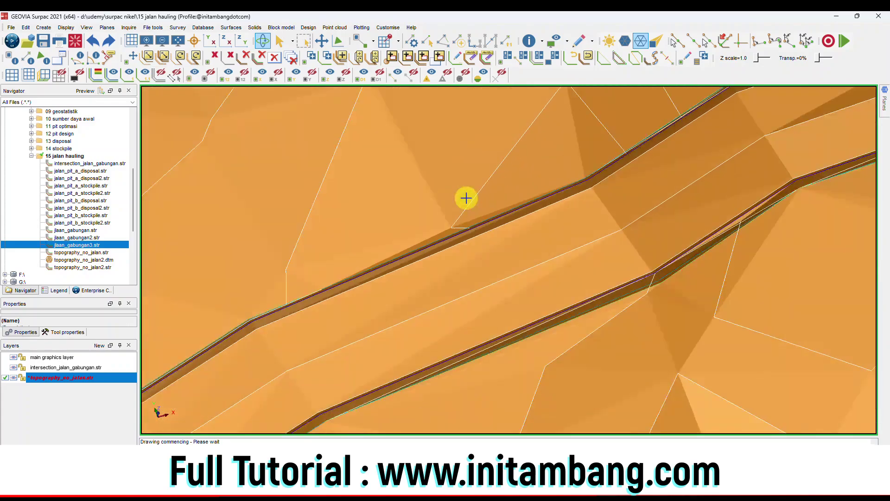
pyautogui.scroll(-10, 466, 198)
pyautogui.scroll(3, 518, 272)
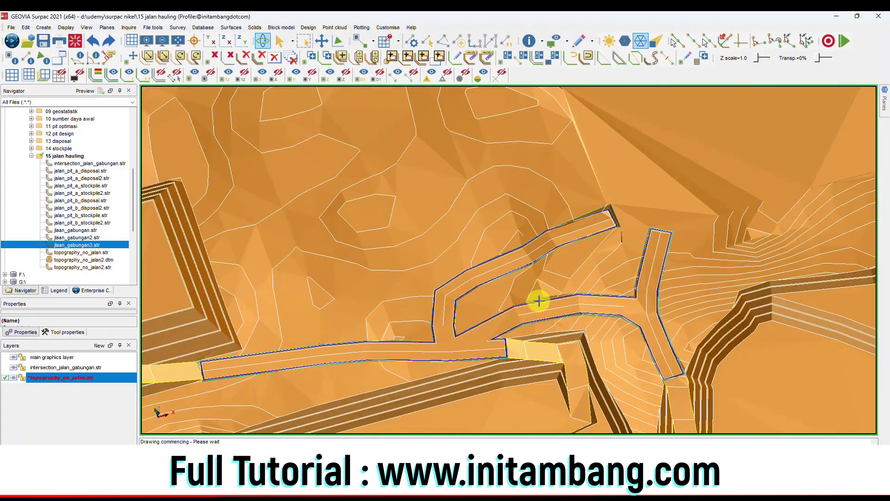
pyautogui.scroll(8, 539, 300)
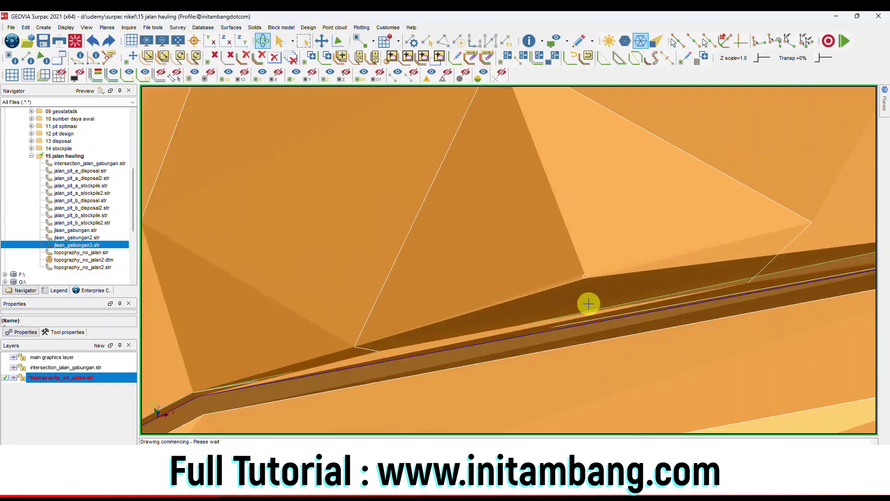
pyautogui.scroll(-10, 561, 306)
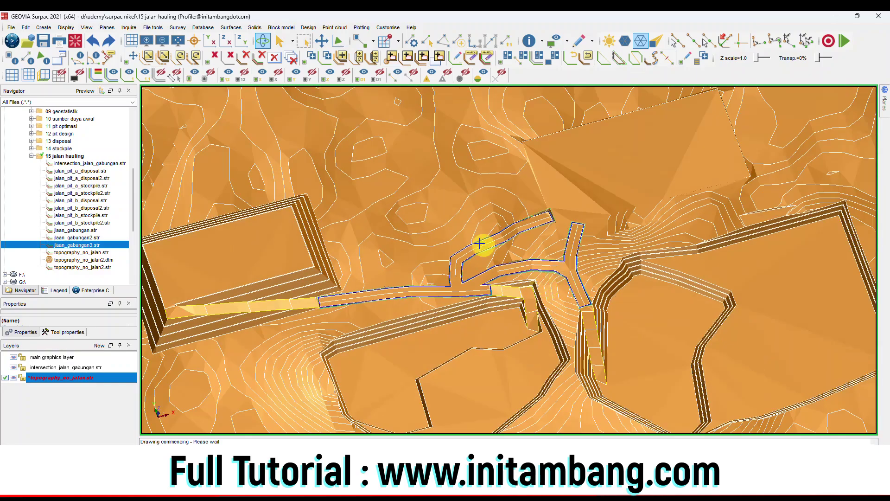
pyautogui.scroll(-3, 469, 238)
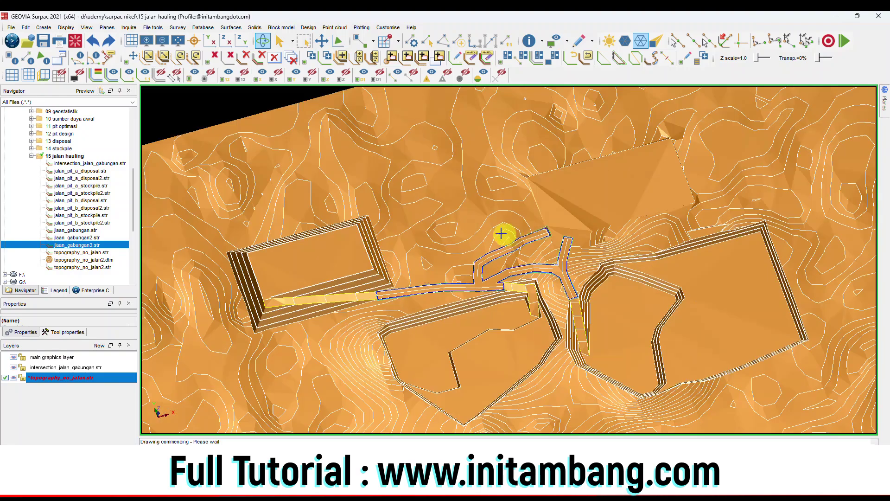
# Save the topography layer with the haul roads and open the cut and fill volume calculation between DTMs.
pyautogui.click(41, 42)
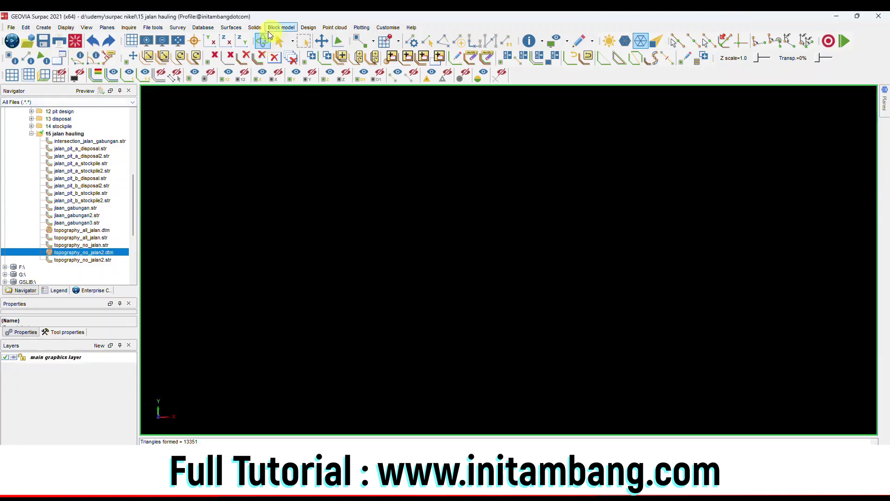
pyautogui.click(231, 28)
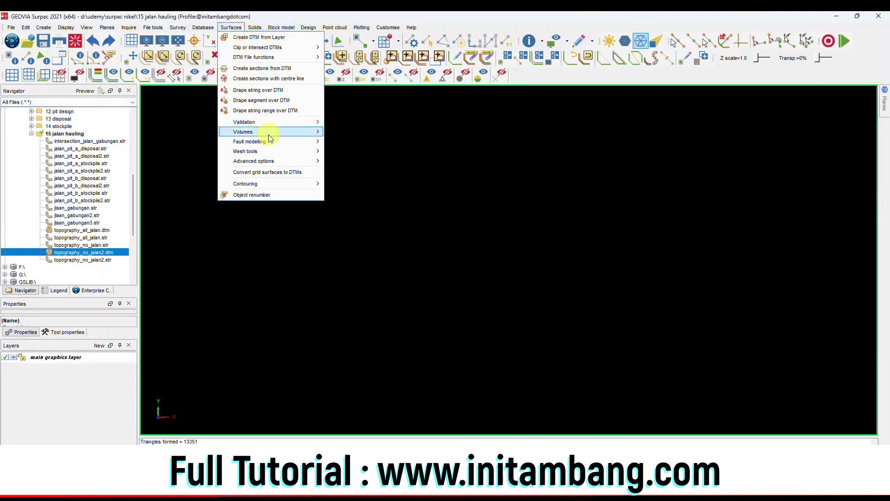
pyautogui.moveTo(317, 133)
pyautogui.click(352, 131)
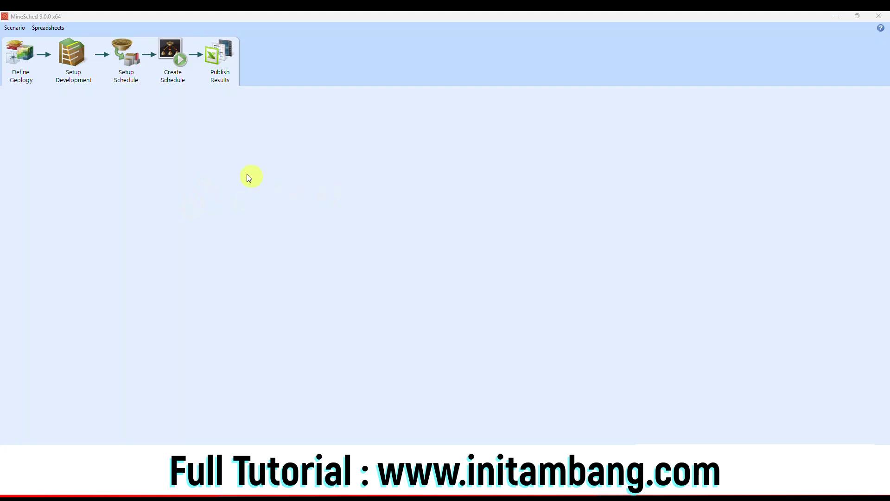
# Start a new scenario with the Surface configuration and name it pit_nikel.
pyautogui.click(16, 29)
pyautogui.click(19, 38)
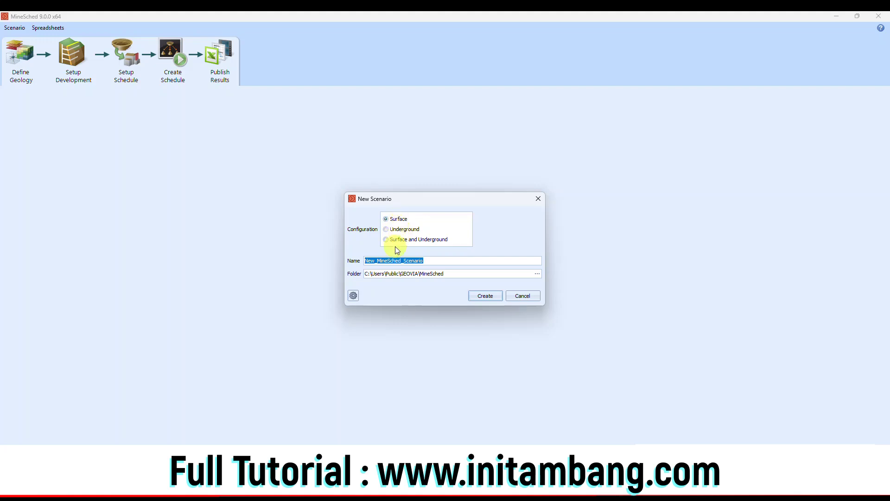
pyautogui.click(395, 222)
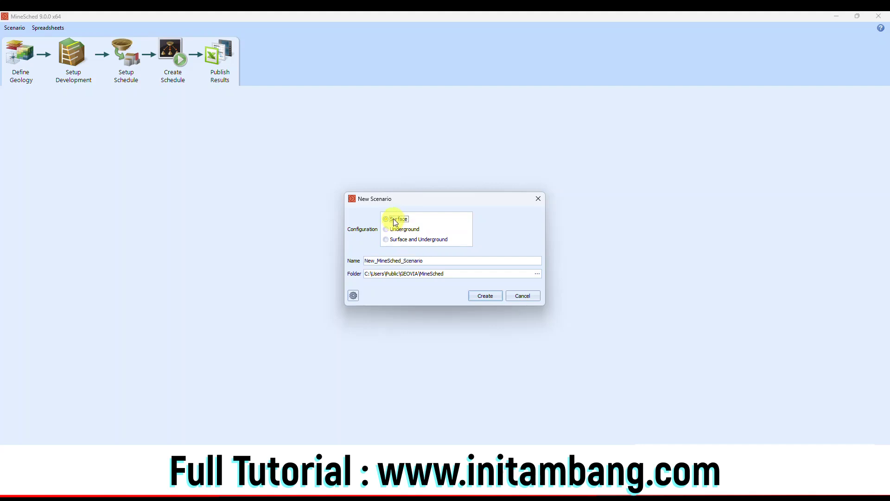
pyautogui.doubleClick(428, 258)
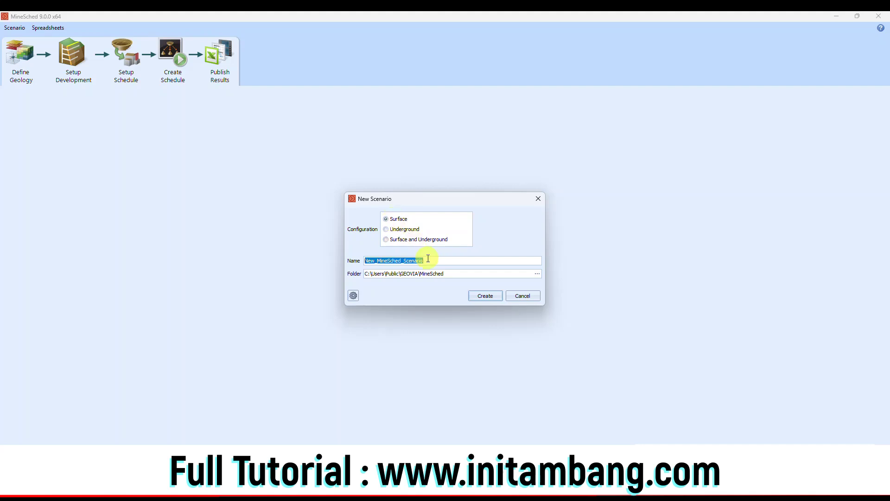
pyautogui.write('pit_')
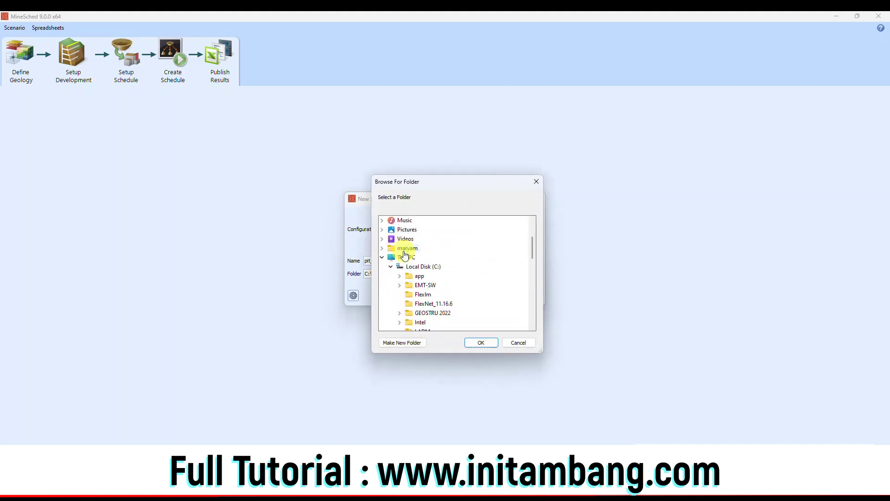
# Set the scenario folder to D:\Udemy\Surpac Nikel\16 minesched and create the scenario.
pyautogui.click(391, 267)
pyautogui.click(418, 275)
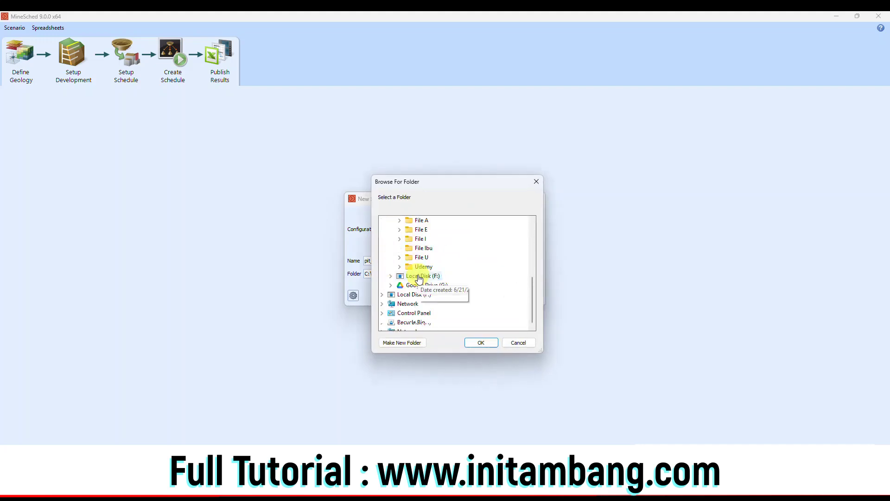
pyautogui.click(419, 265)
pyautogui.doubleClick(419, 266)
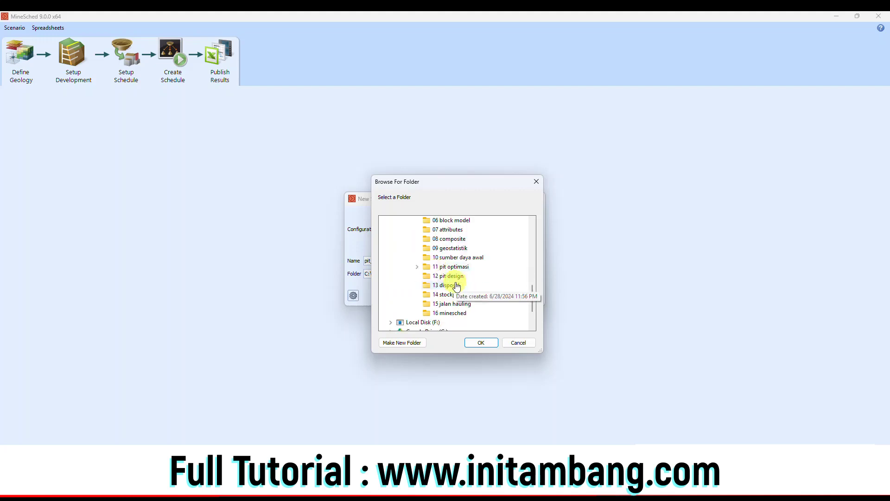
pyautogui.click(454, 314)
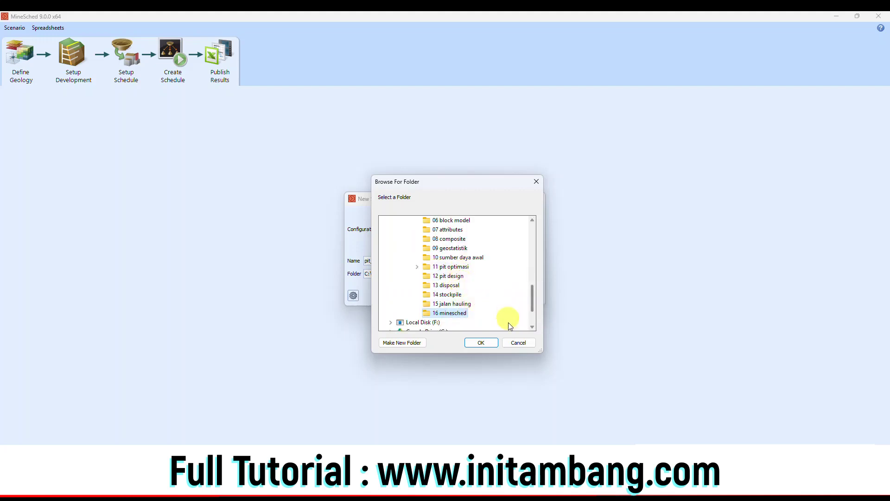
pyautogui.click(481, 342)
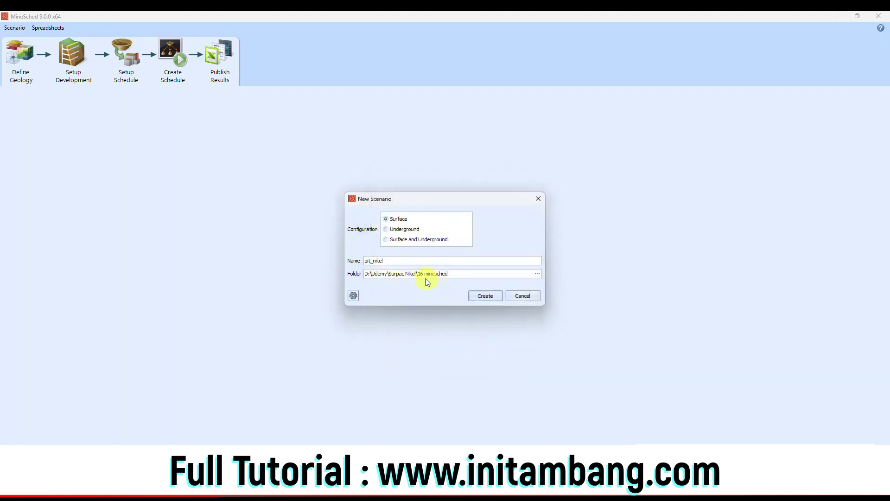
pyautogui.click(484, 296)
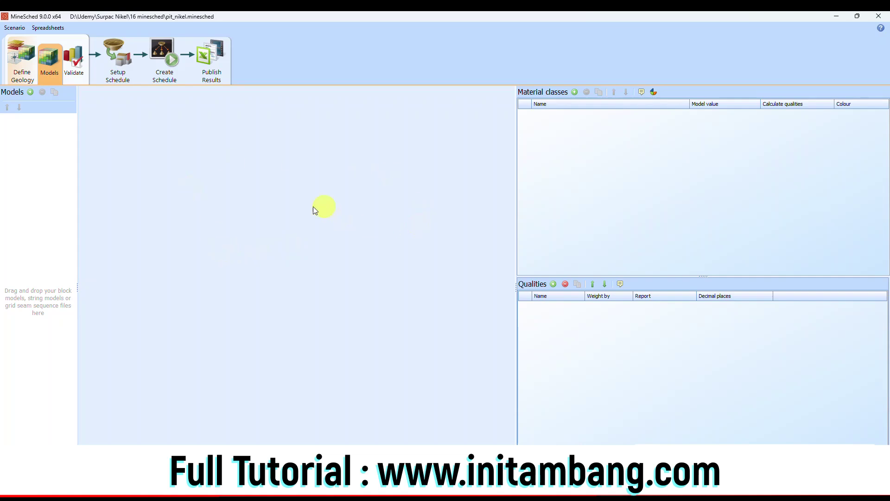
# Add the block model model_pit.mdl and set its material class attribute to material, extracting the attributes from the model.
pyautogui.click(30, 92)
pyautogui.scroll(-2, 149, 134)
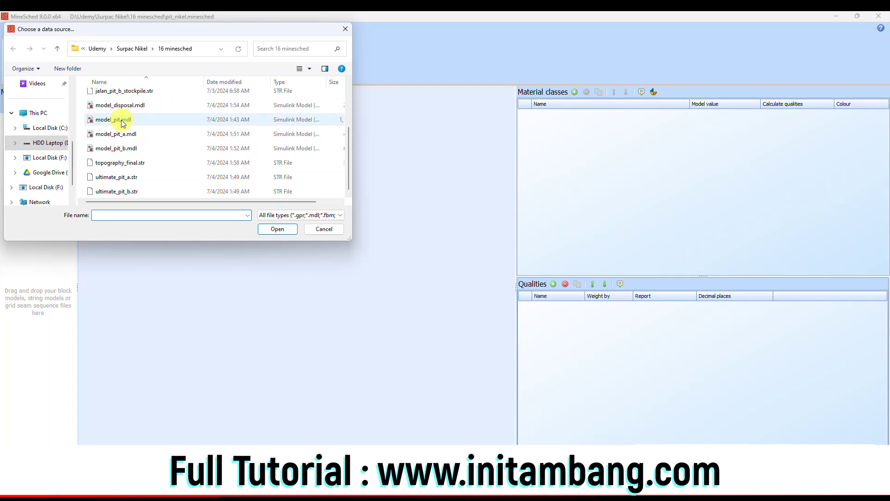
pyautogui.doubleClick(121, 120)
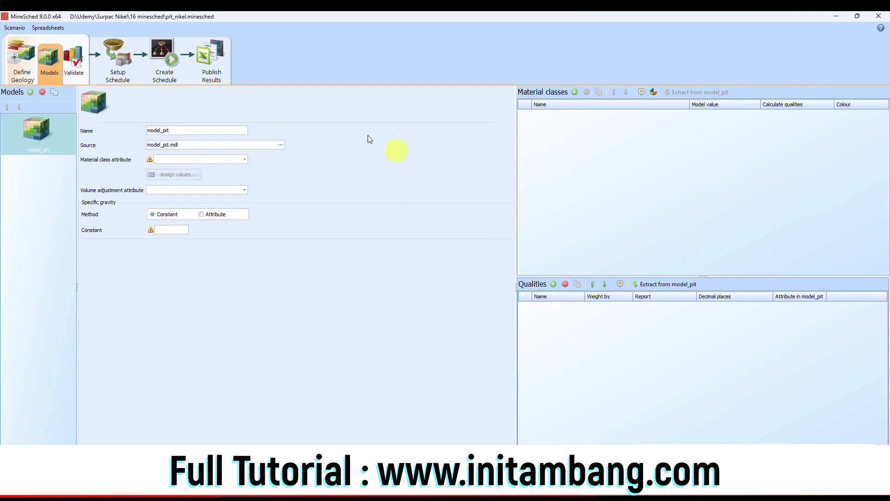
pyautogui.click(227, 159)
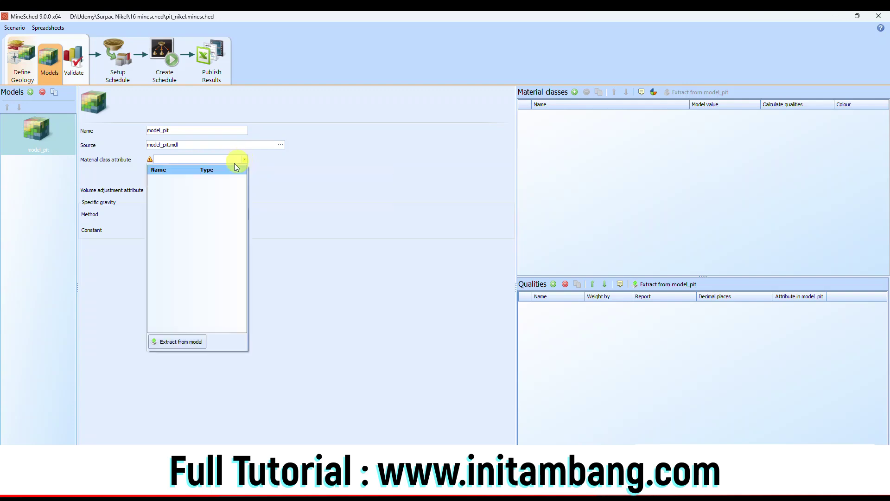
pyautogui.click(180, 342)
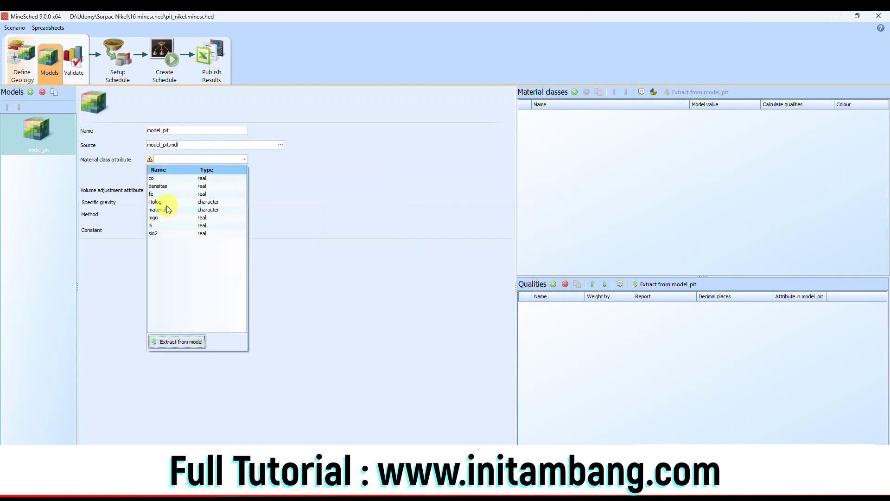
pyautogui.click(163, 210)
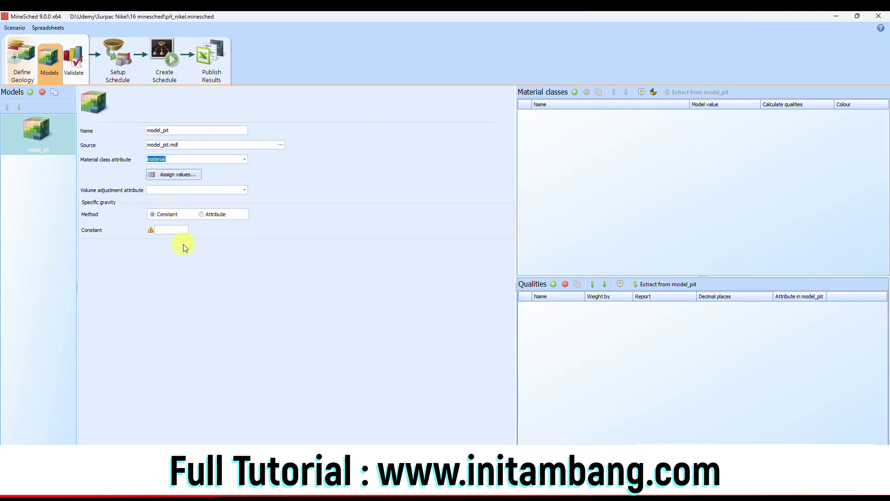
# Take the specific gravity of model_pit from an attribute and choose densitas.
pyautogui.click(168, 216)
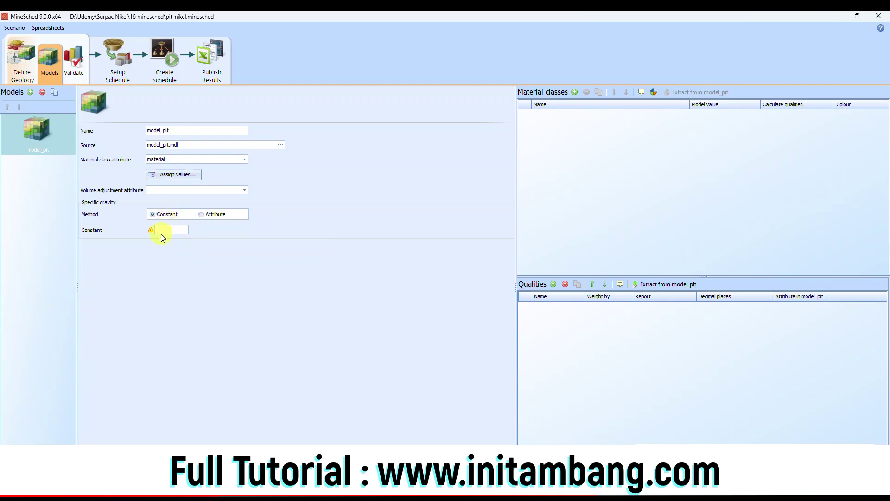
pyautogui.click(202, 215)
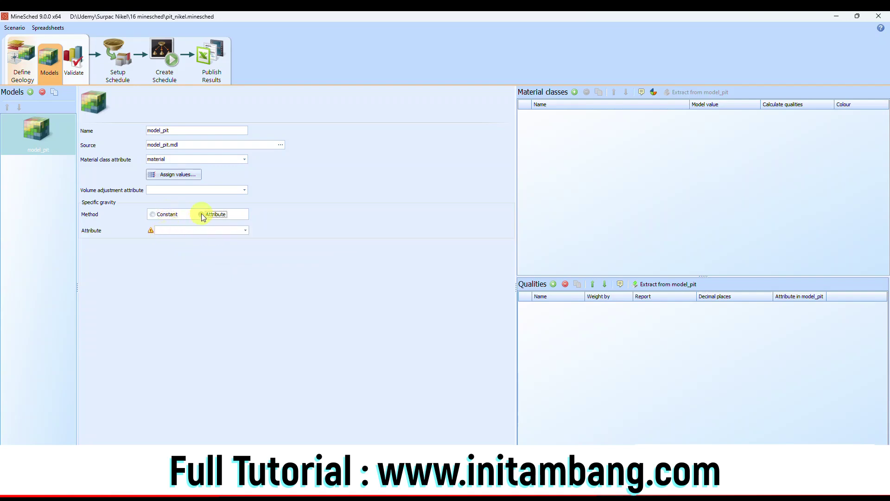
pyautogui.click(245, 230)
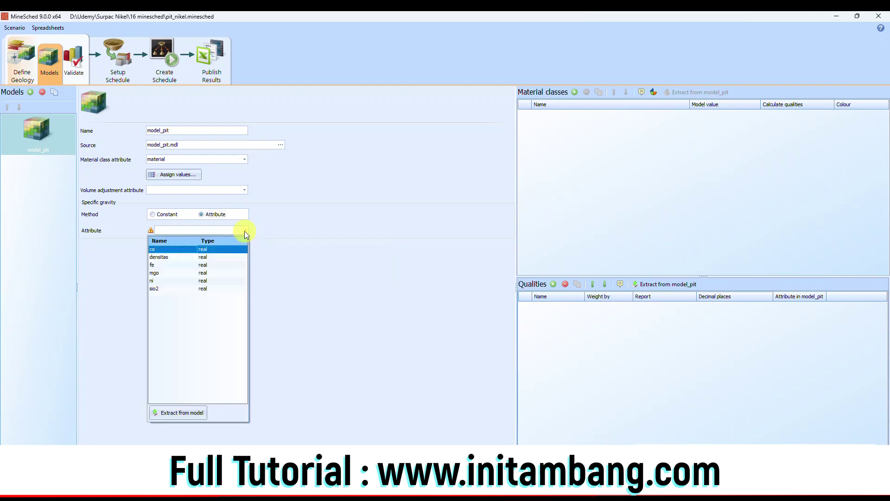
pyautogui.click(175, 256)
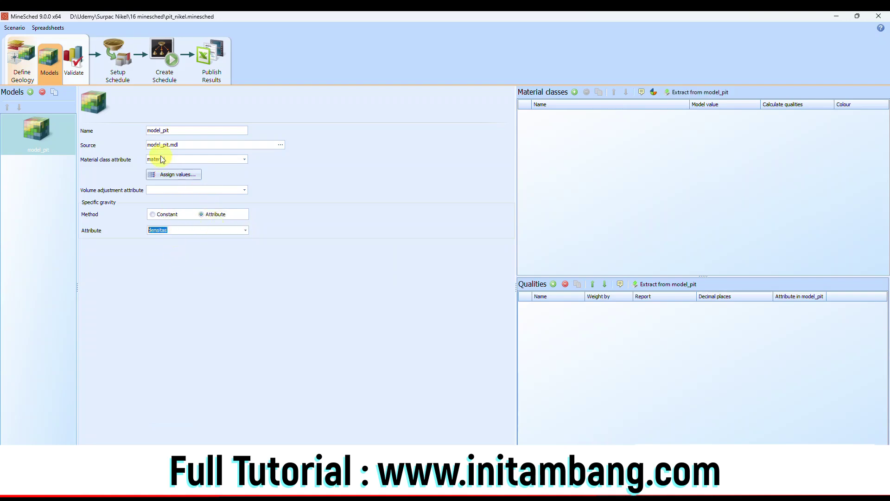
# Extract the material classes from model_pit and colour nikel_ore green and waste red.
pyautogui.click(687, 95)
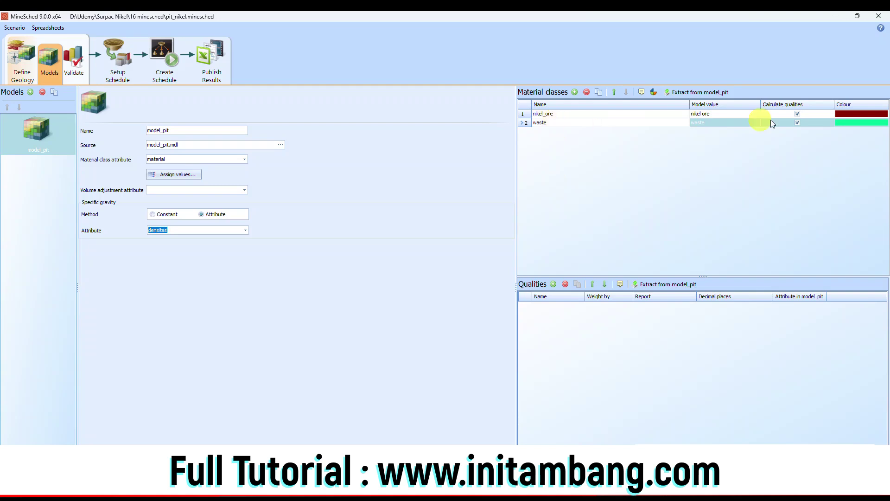
pyautogui.click(857, 114)
pyautogui.click(857, 114)
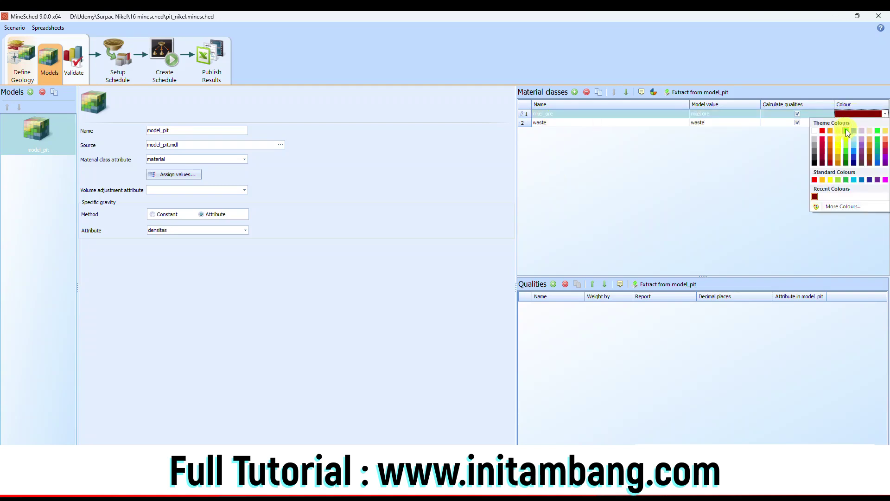
pyautogui.click(845, 130)
pyautogui.click(847, 122)
pyautogui.click(846, 122)
pyautogui.click(823, 139)
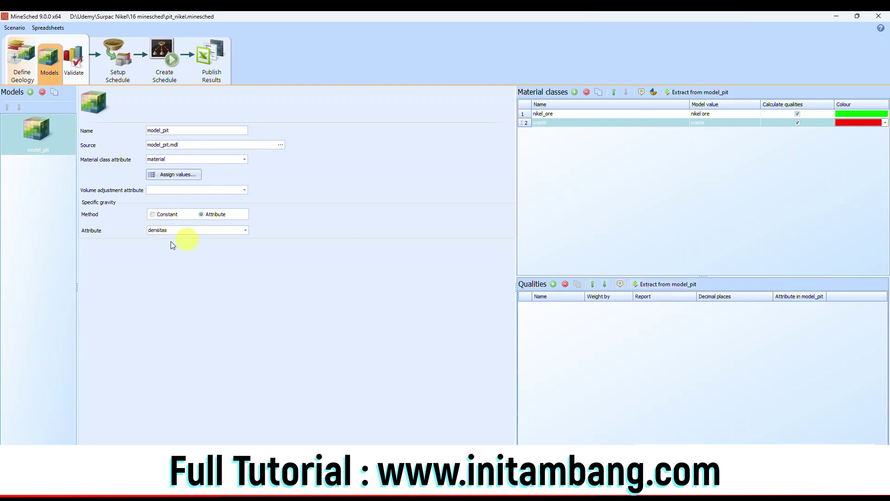
# Extract the qualities from model_pit and remove densitas from them.
pyautogui.click(676, 283)
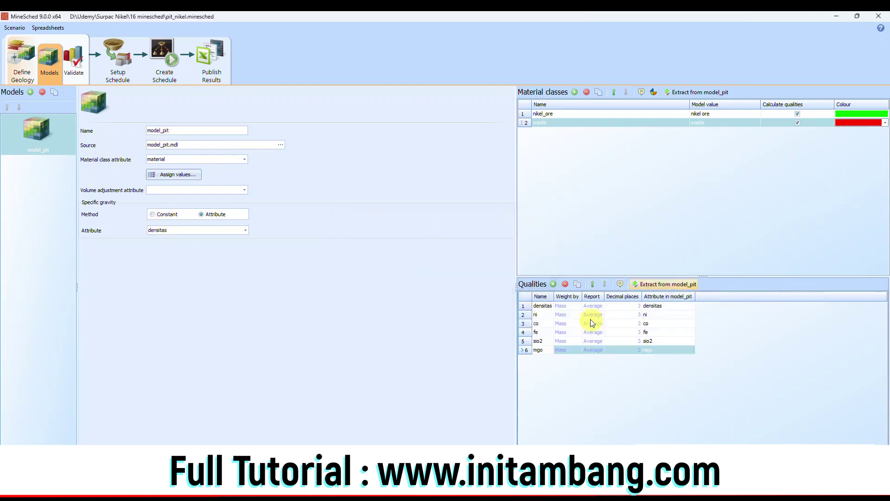
pyautogui.click(530, 305)
pyautogui.click(565, 284)
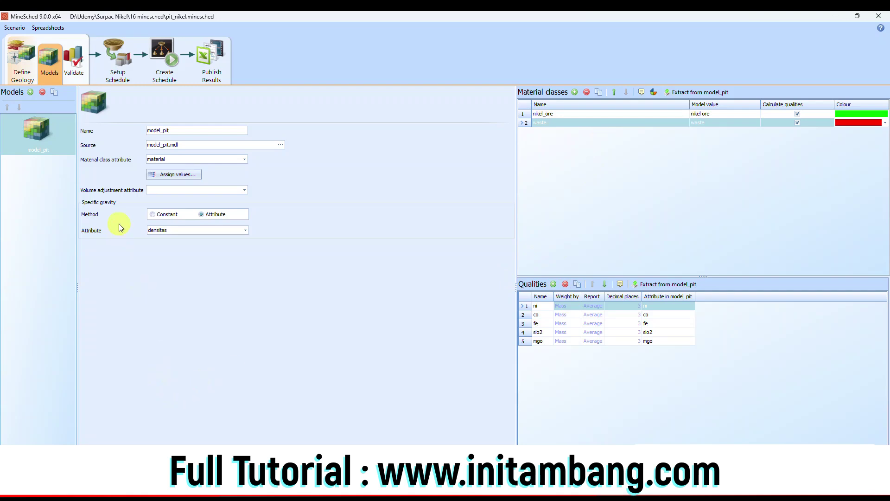
# Validate model_pit by examining its volume, mass and quality charts for nikel_ore and waste.
pyautogui.click(77, 64)
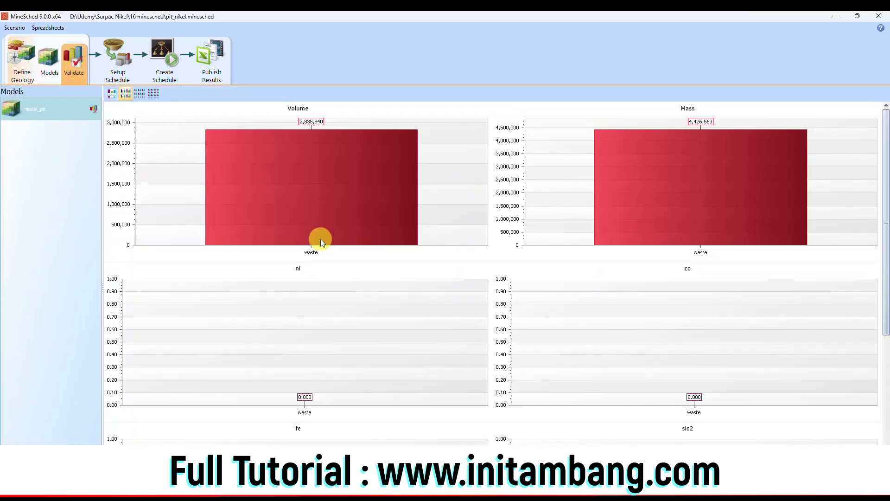
pyautogui.click(43, 63)
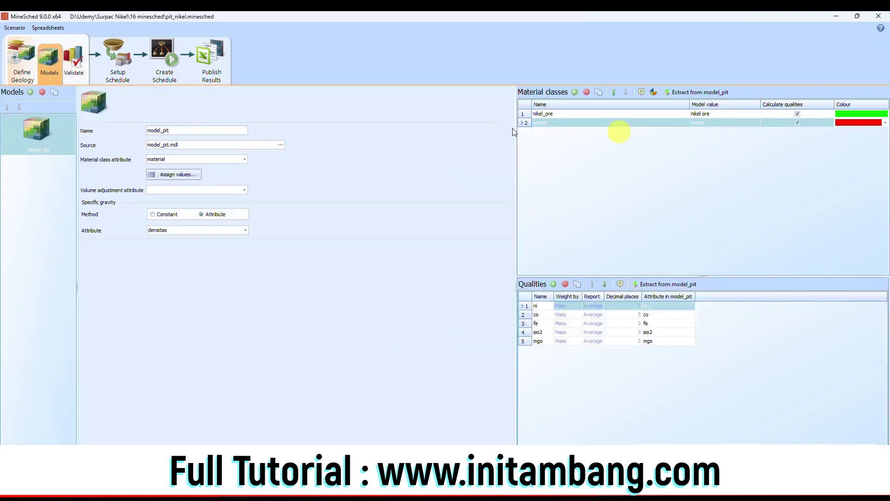
pyautogui.click(75, 75)
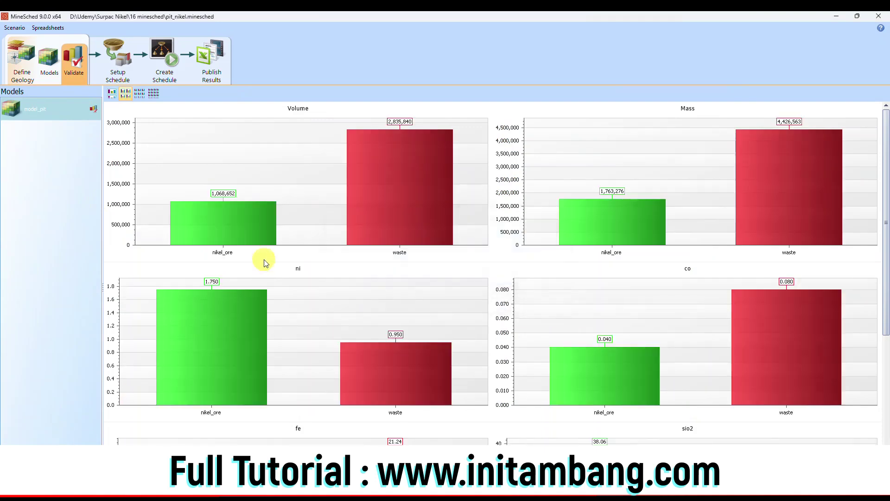
pyautogui.click(153, 94)
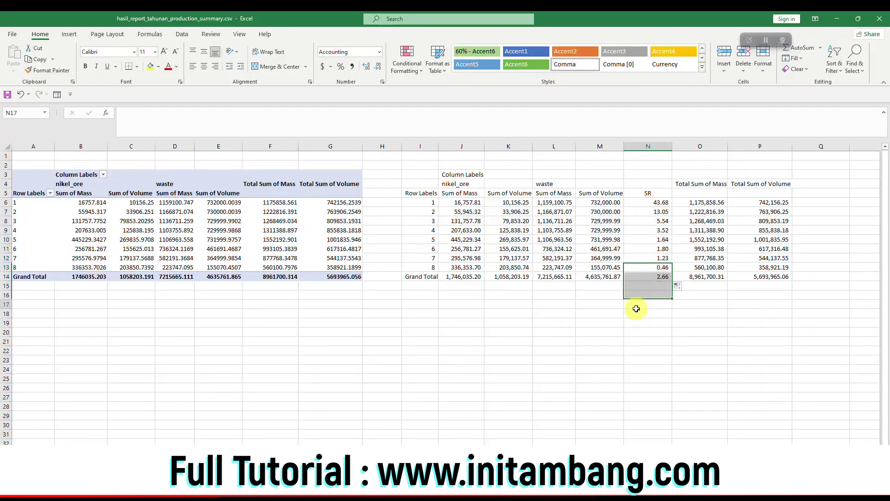
# In the Excel production summary, check the SR formulas and nickel ore totals, and bold the SR column from header to grand total.
pyautogui.click(636, 308)
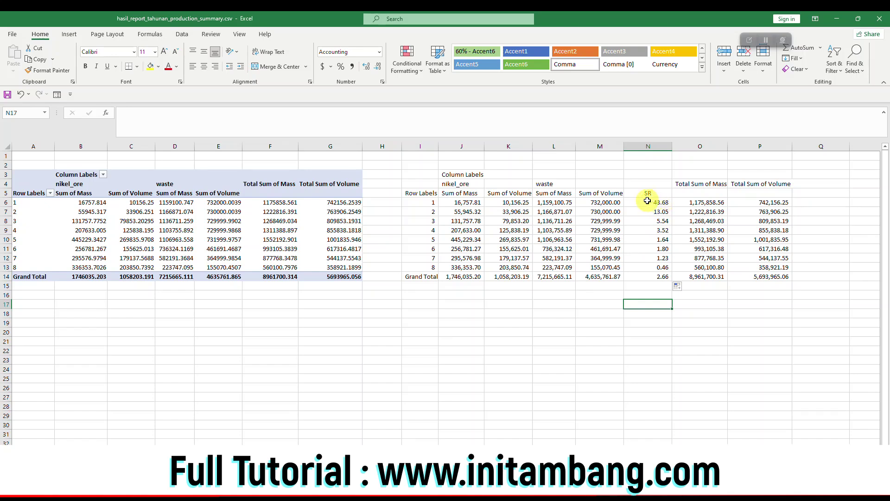
pyautogui.click(647, 268)
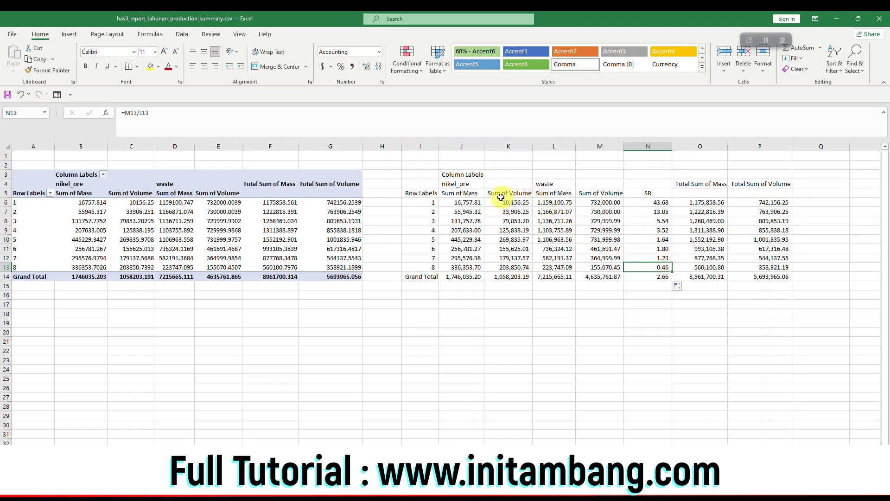
pyautogui.click(462, 277)
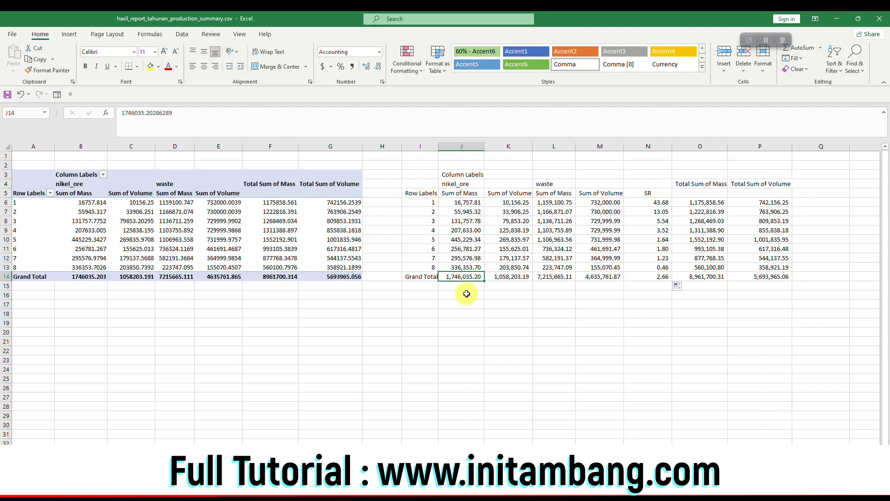
pyautogui.click(503, 277)
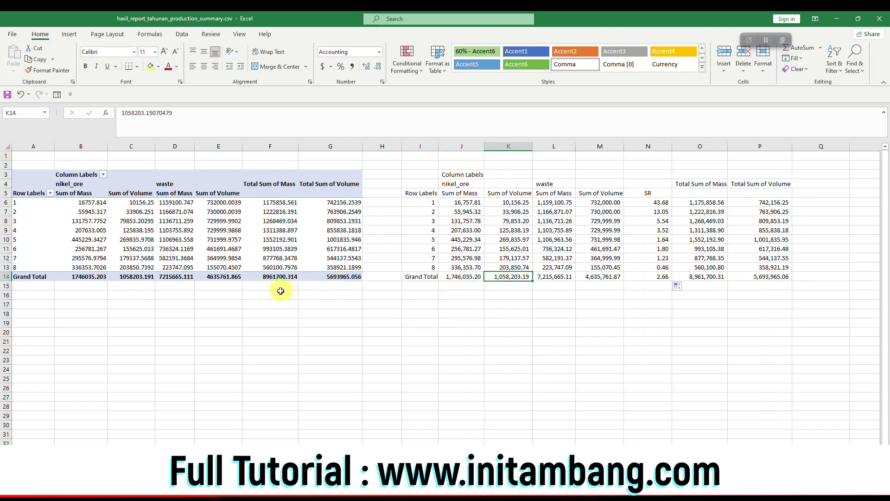
pyautogui.moveTo(434, 177); pyautogui.dragTo(775, 276)
pyautogui.click(646, 192)
pyautogui.moveTo(647, 192); pyautogui.dragTo(657, 277)
pyautogui.hotkey('ctrl', 'b')
pyautogui.click(658, 295)
pyautogui.moveTo(660, 193); pyautogui.dragTo(658, 276)
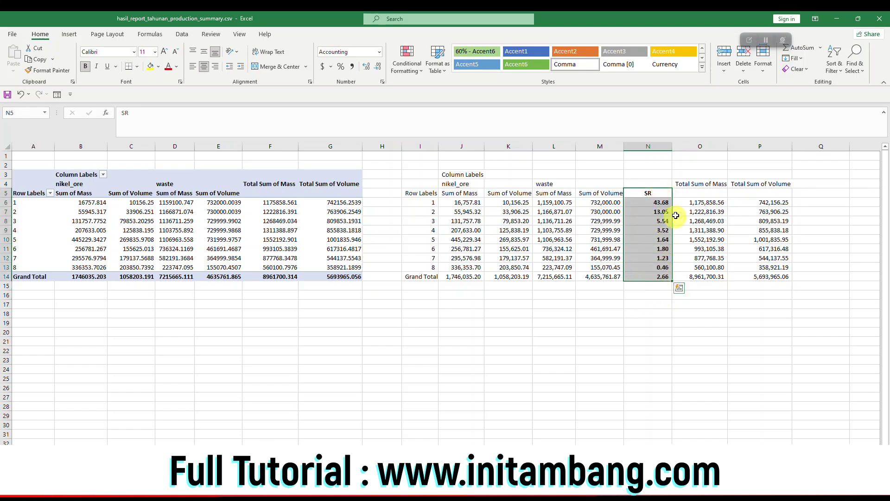
pyautogui.click(645, 202)
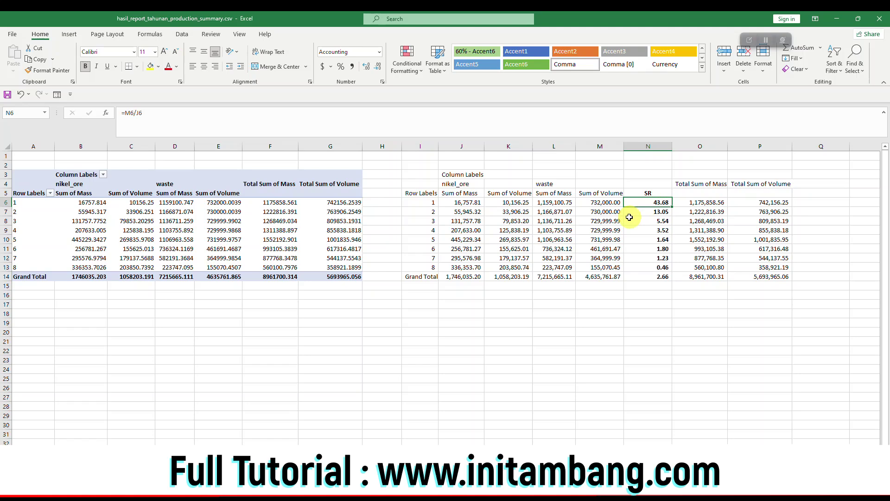
# Switch to MineSched, set the haulage export folder to hasil, and create the detailed haulage reports.
pyautogui.click(516, 480)
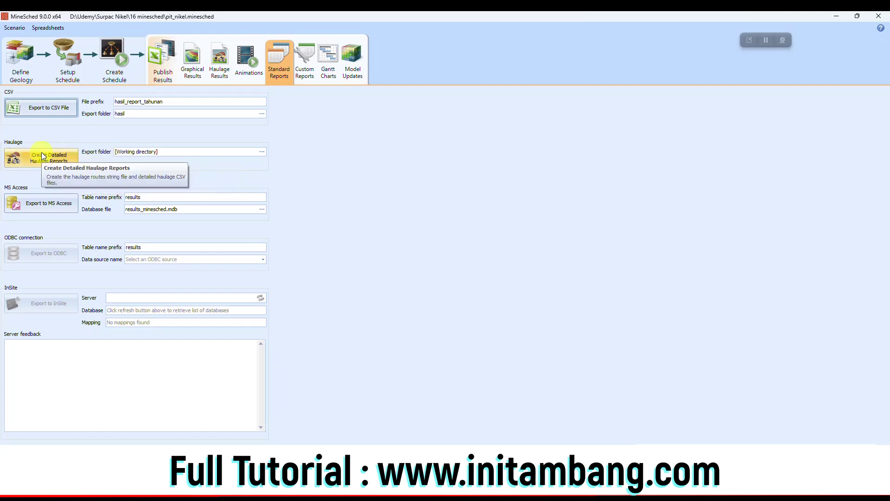
pyautogui.click(262, 152)
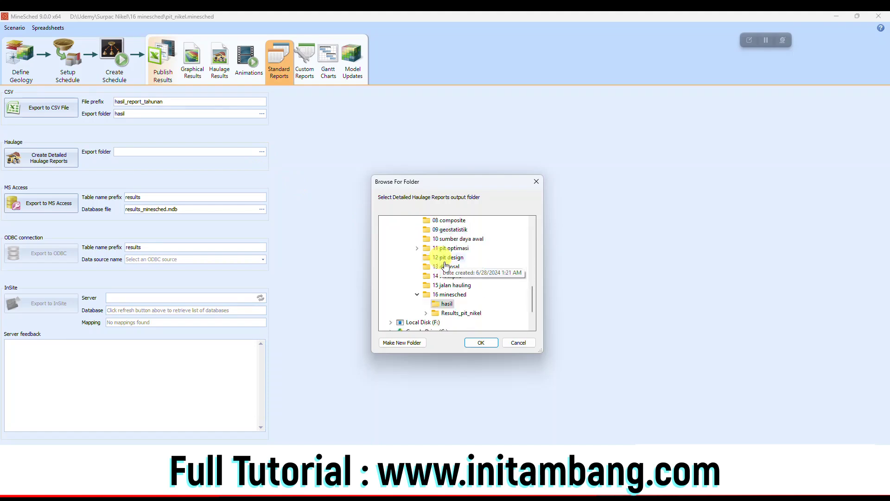
pyautogui.click(485, 345)
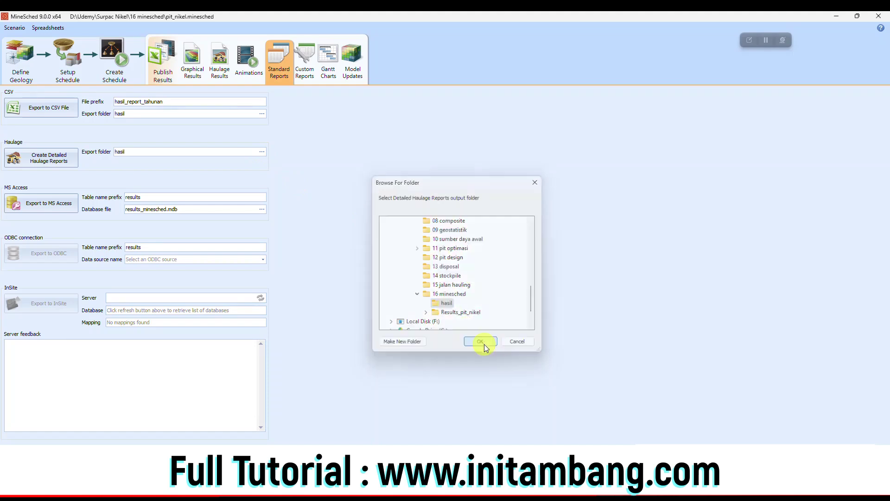
pyautogui.click(59, 163)
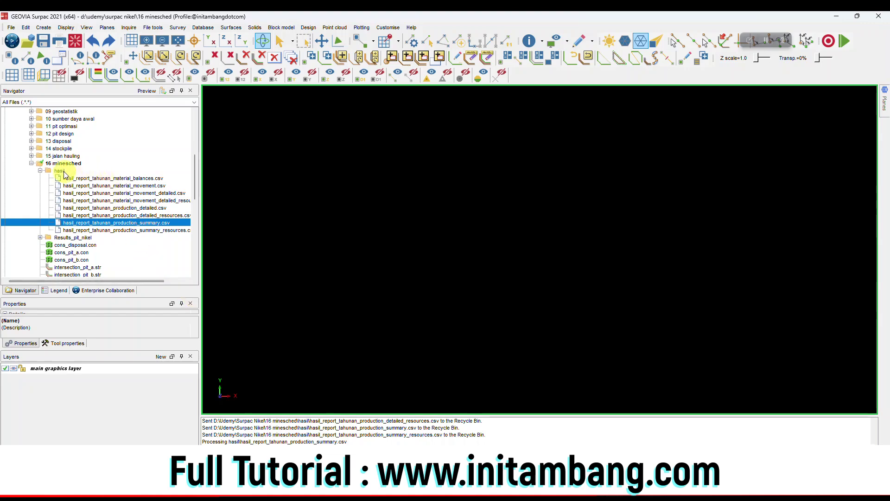
# In Surpac, refresh the hasil folder under 16 minesched and open haulage_routes_summary.csv.
pyautogui.click(63, 171)
pyautogui.rightClick(63, 172)
pyautogui.click(87, 196)
pyautogui.scroll(-1, 86, 195)
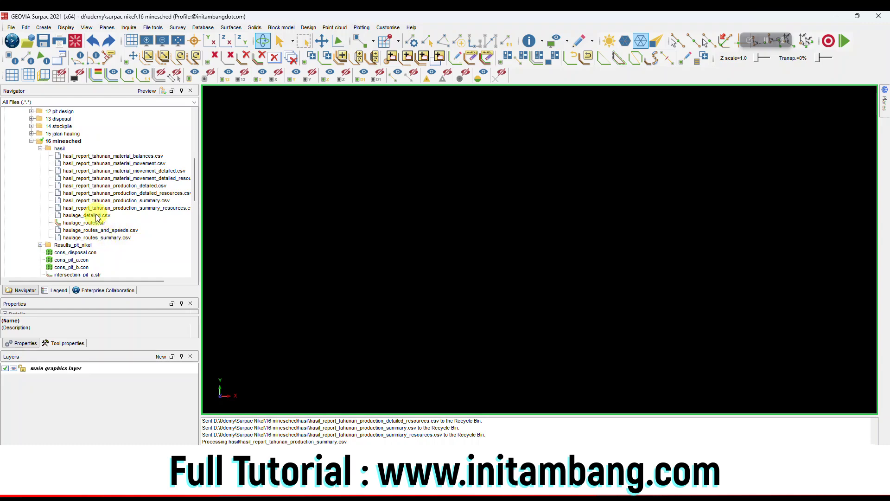
pyautogui.click(99, 238)
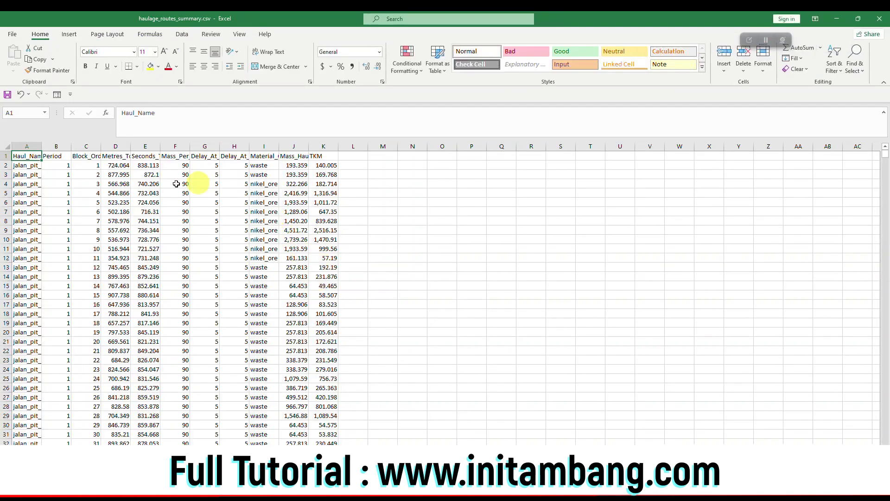
# Autofit all column widths in the haulage routes summary sheet to their contents.
pyautogui.click(7, 146)
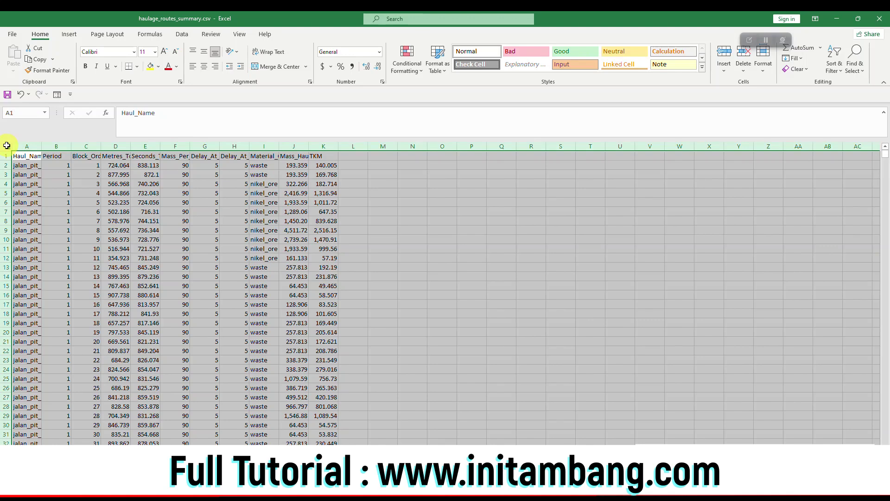
pyautogui.doubleClick(160, 145)
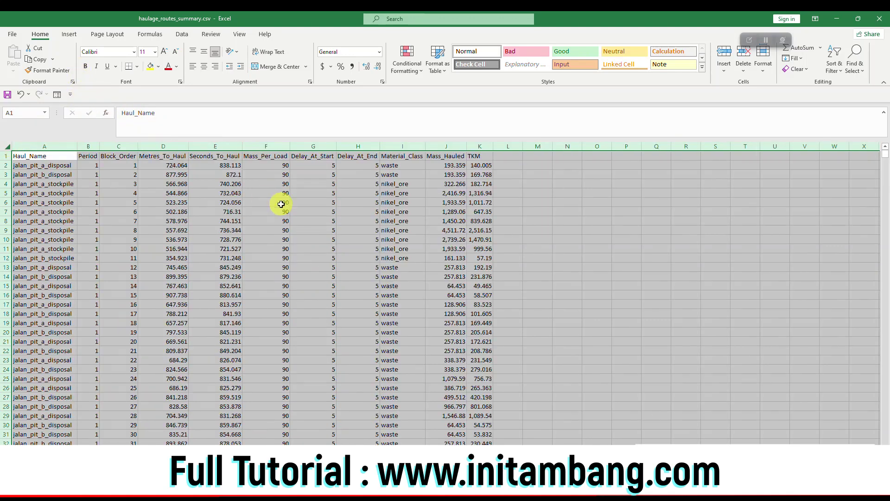
pyautogui.click(281, 202)
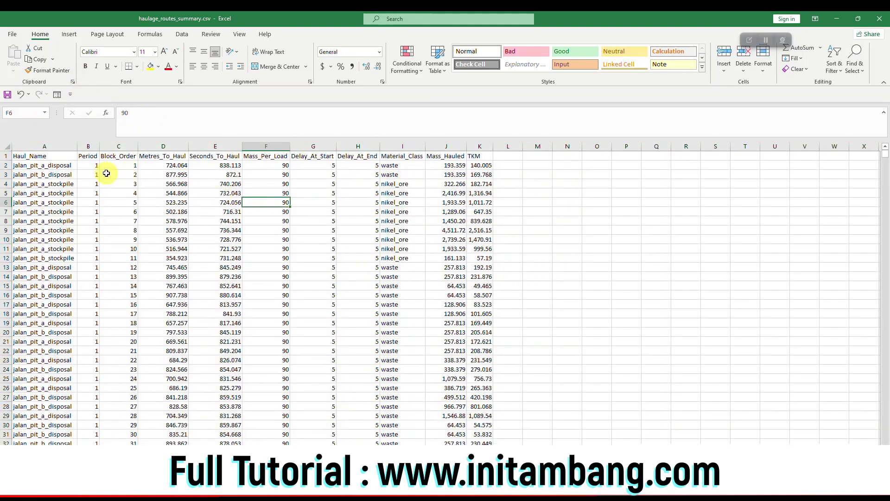